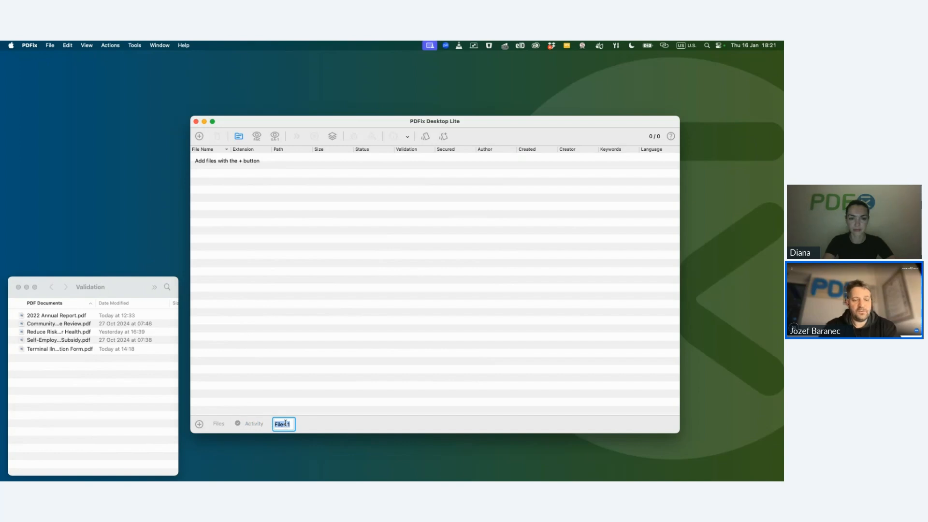
Name the new file collection Webinar
type("Web")
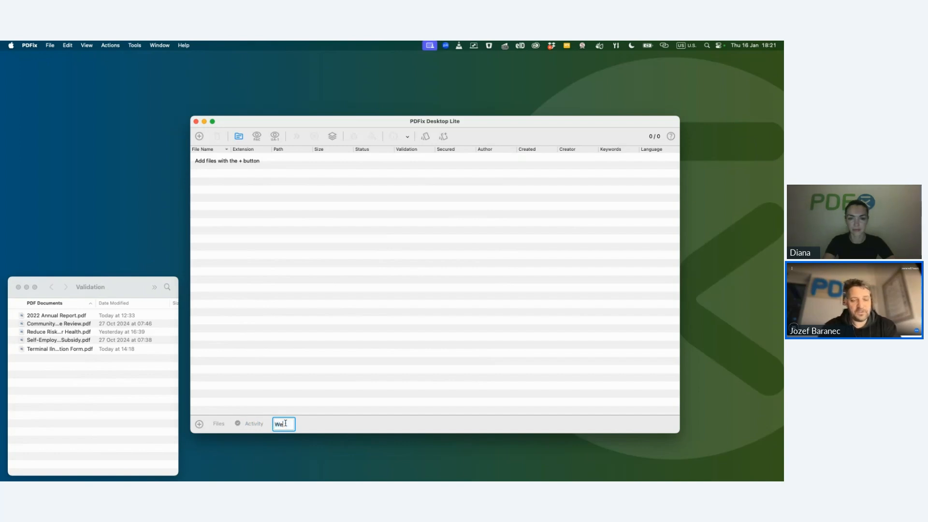
type("inar")
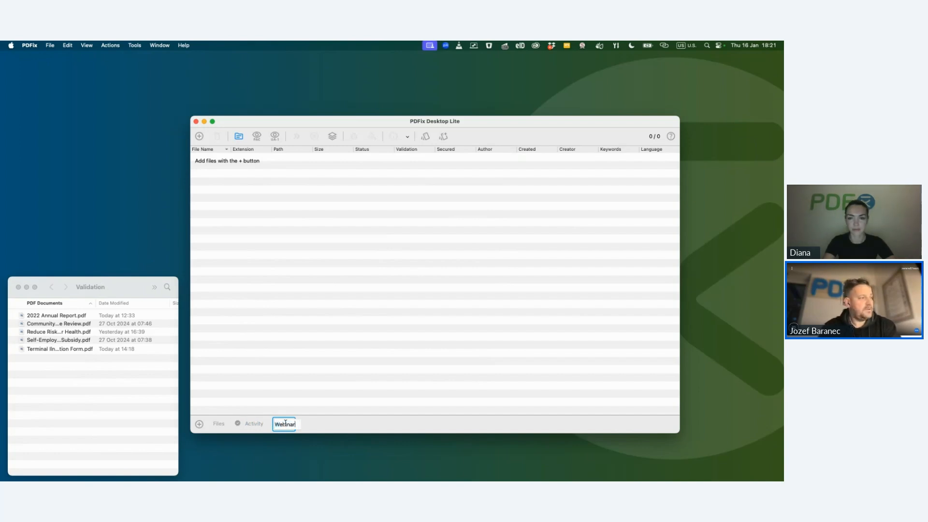
key("Return")
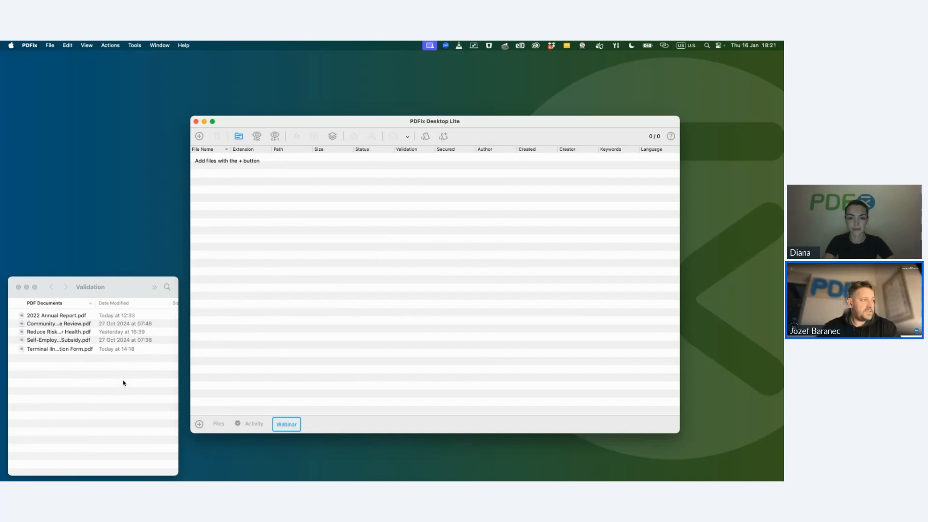
Add all five PDFs from the Validation folder to the Webinar collection and widen the File Name column to show full names
left_click(68, 366)
key("super+a")
left_click_drag(59, 343, 309, 280)
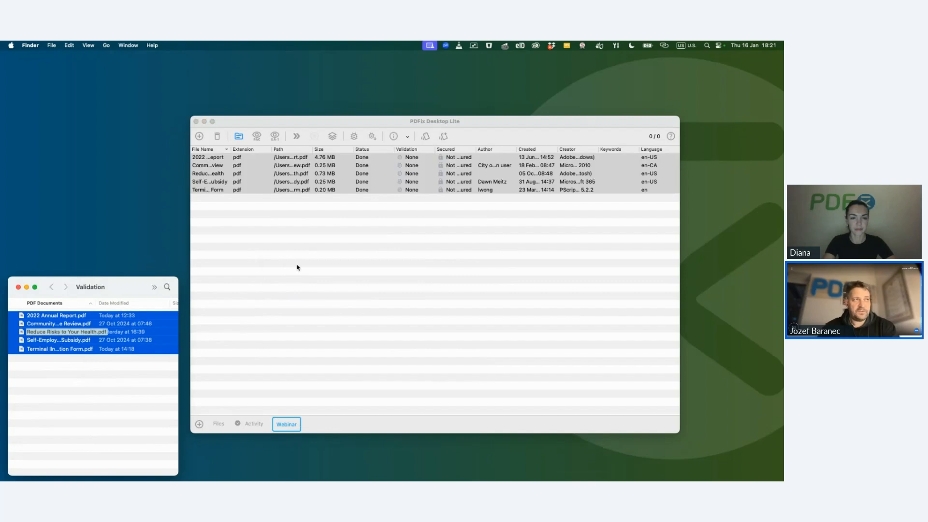
left_click(299, 266)
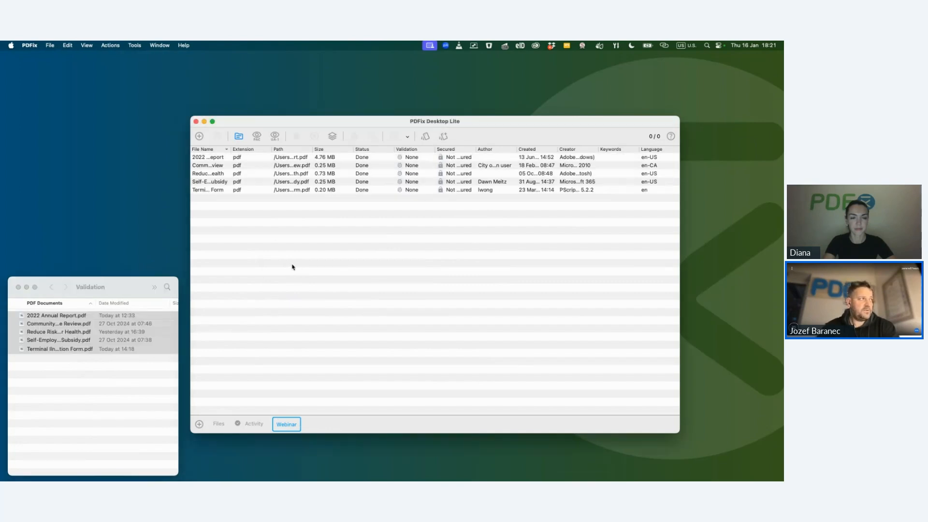
left_click_drag(231, 150, 296, 151)
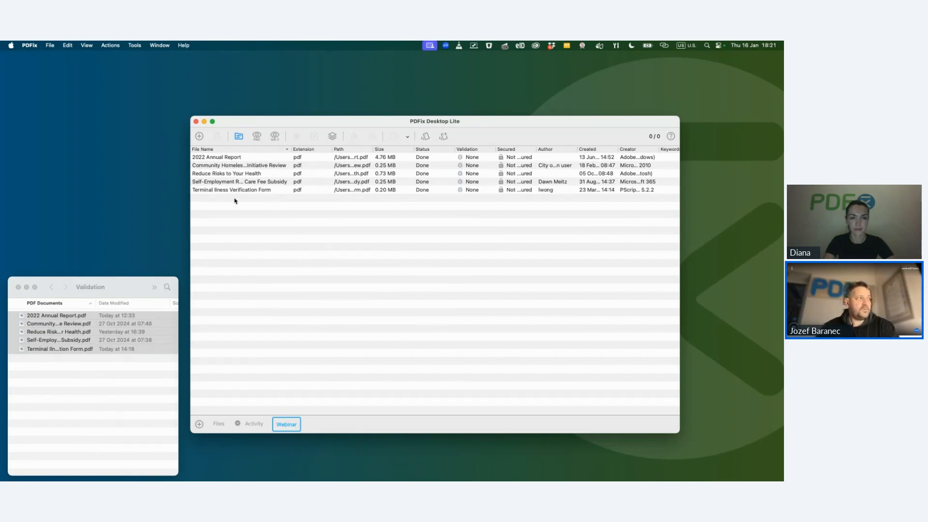
Open the 2022 Annual Report from the collection and display its validation results area
left_click(236, 159)
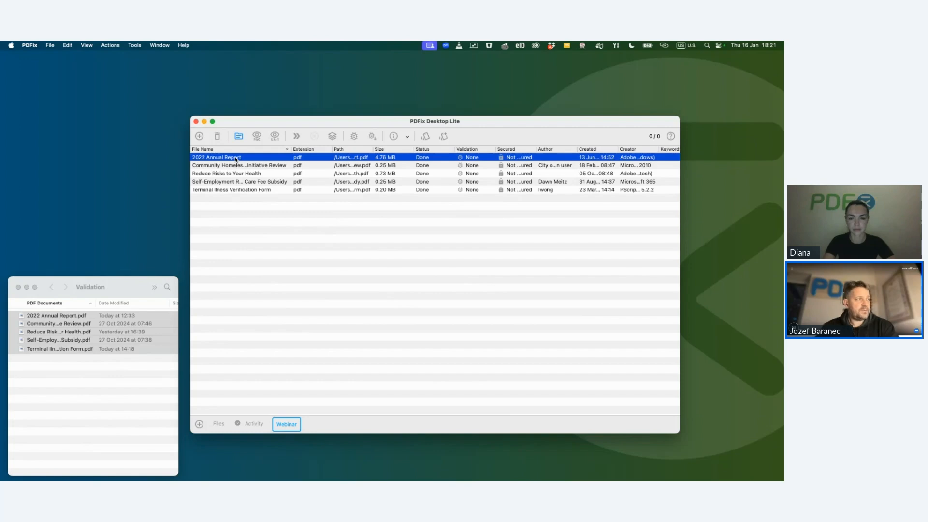
double_click(235, 159)
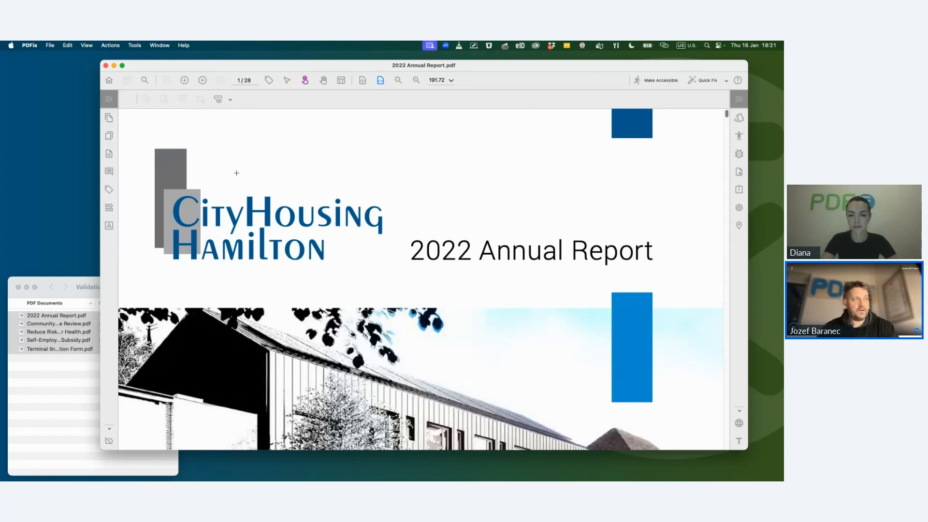
left_click(739, 155)
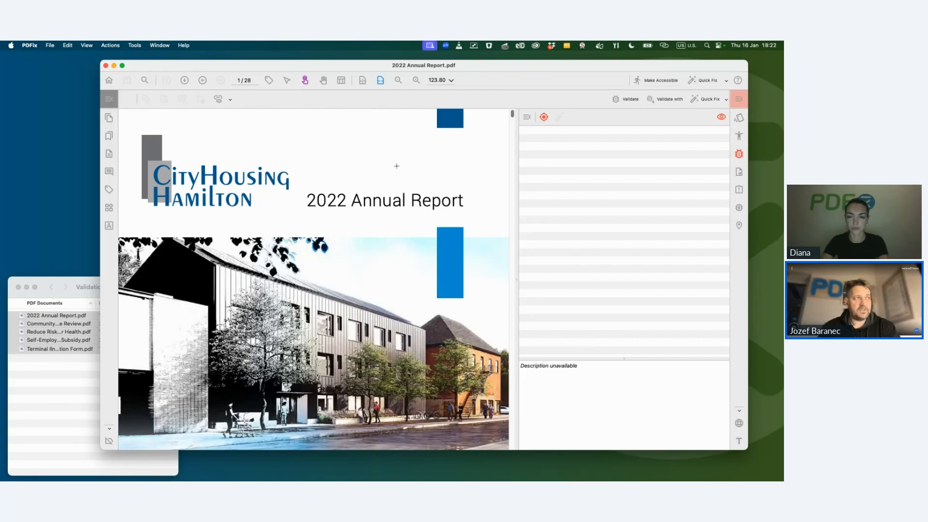
Find Terminal with the system search and open a Terminal window
key("super+space")
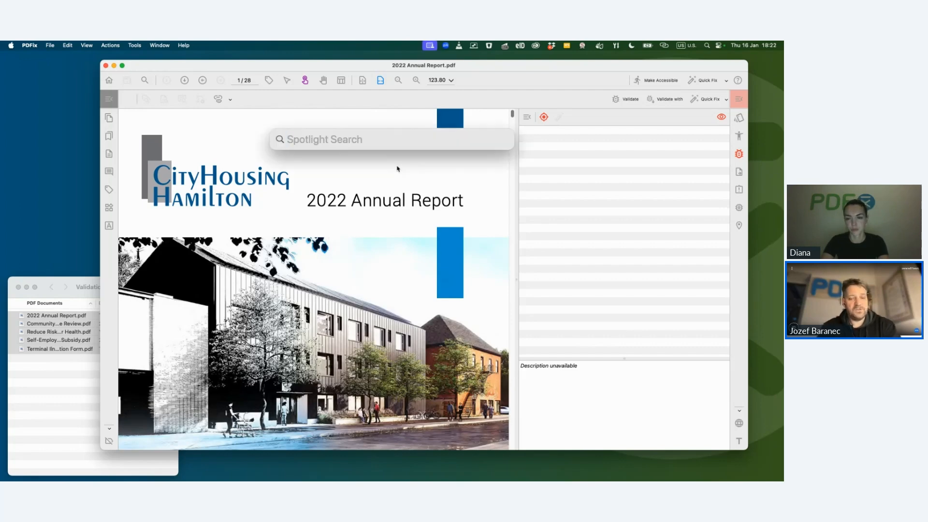
type("tera")
key("BackSpace")
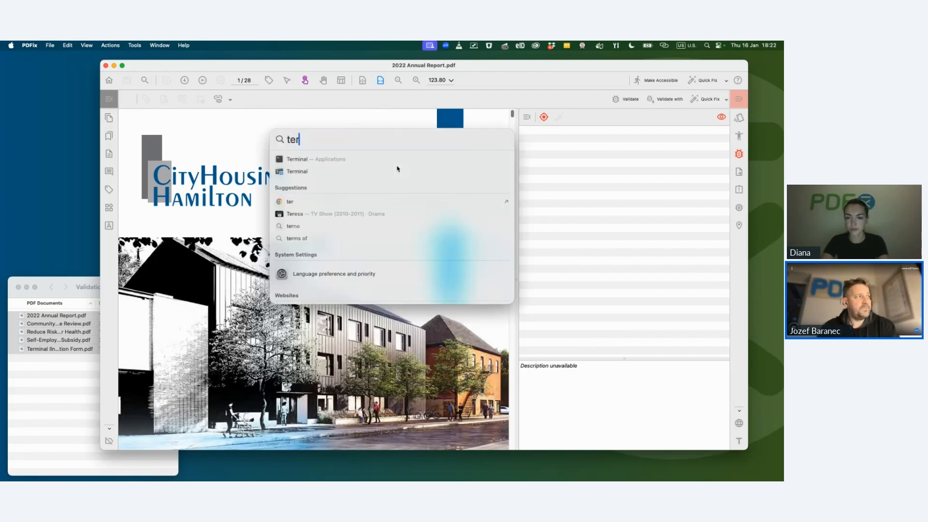
key("Down")
key("Return")
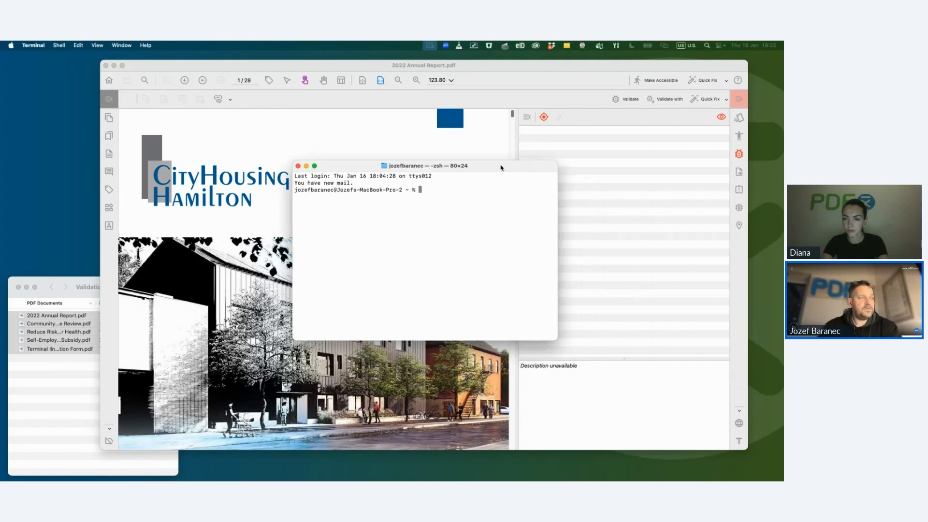
Check the installed Java version with java --version and highlight the command's output
type("java ")
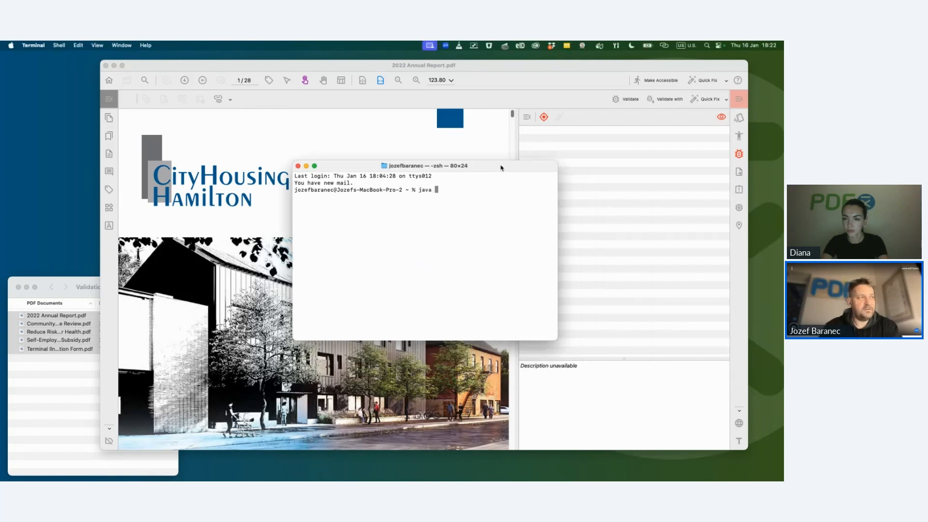
type("--verion")
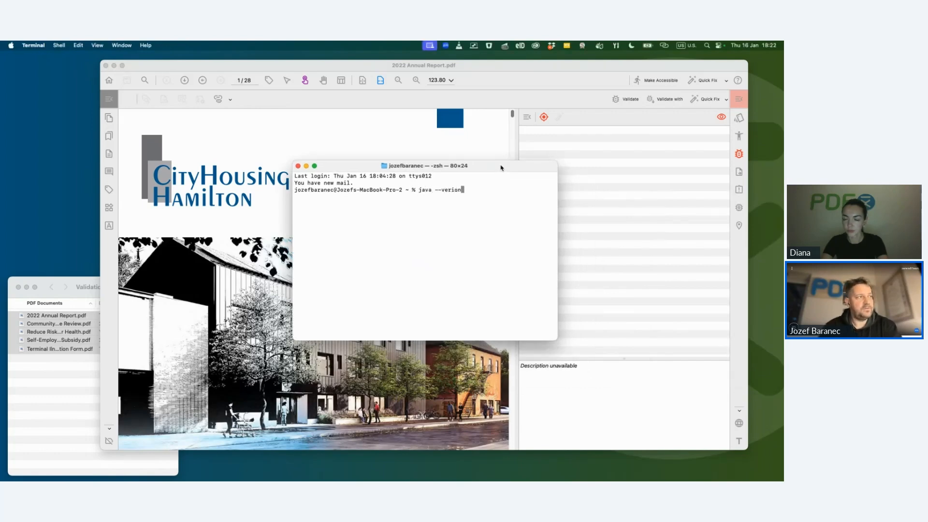
key("Left")
key("Left")
key("Left")
type("s")
key("Return")
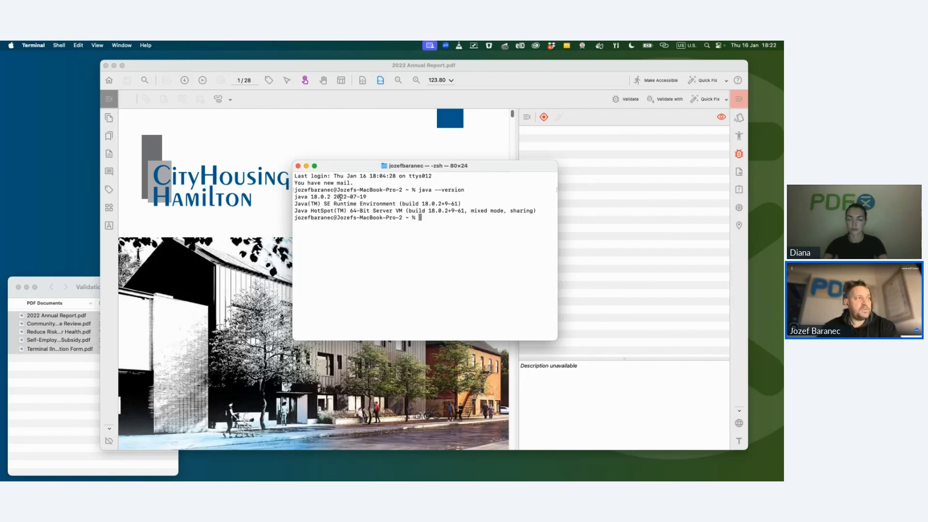
left_click_drag(296, 197, 539, 211)
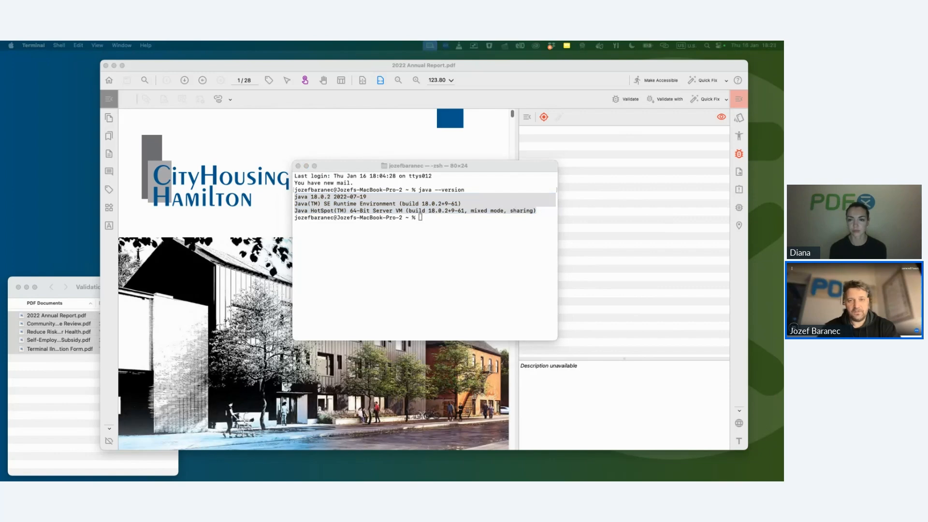
Switch to Safari, visit java.com and decline all cookies to view the Java download page
left_click_drag(782, 76, 644, 78)
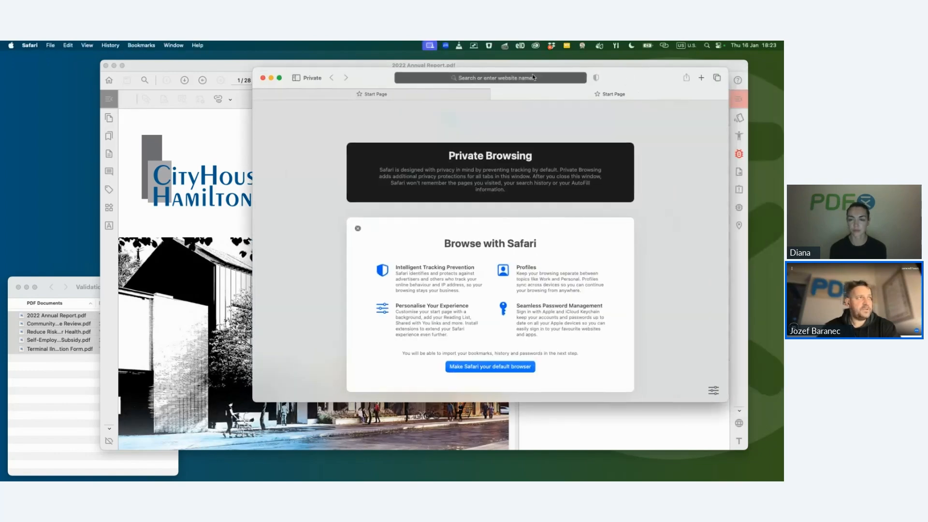
left_click(523, 77)
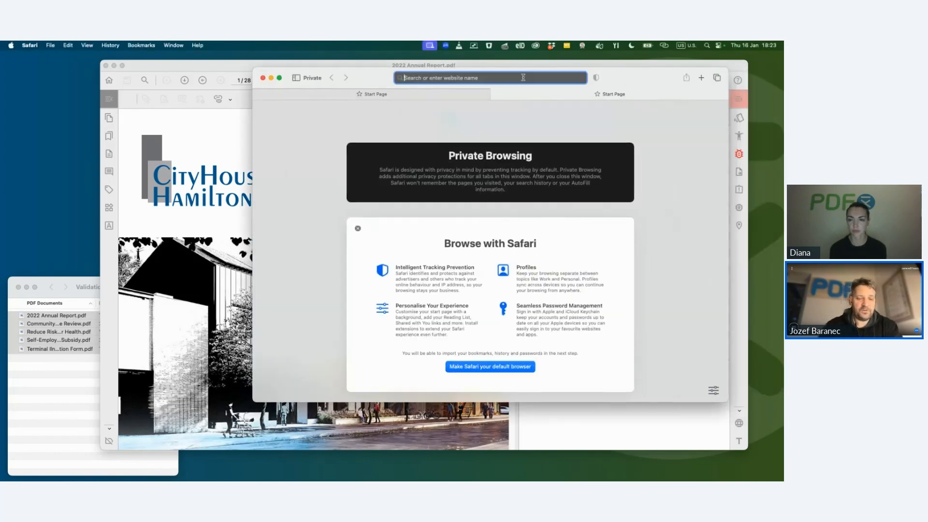
type("java.com")
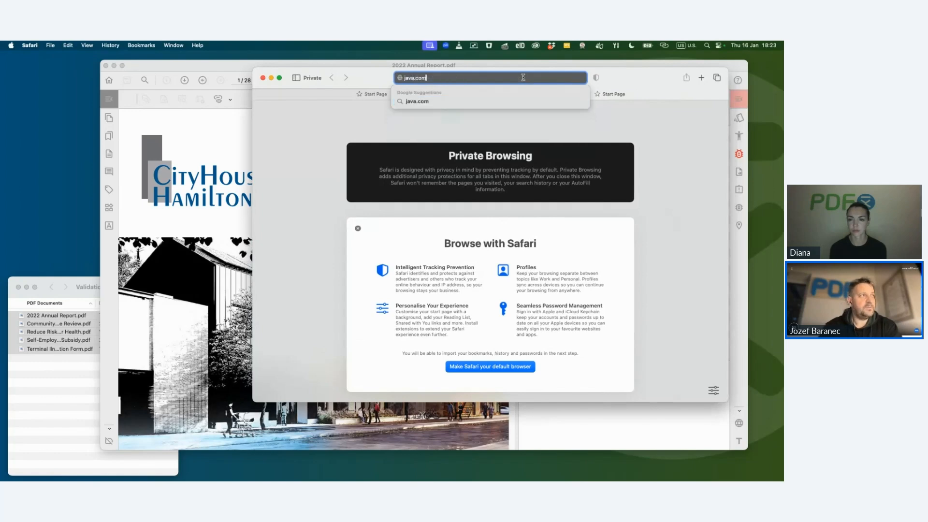
key("Return")
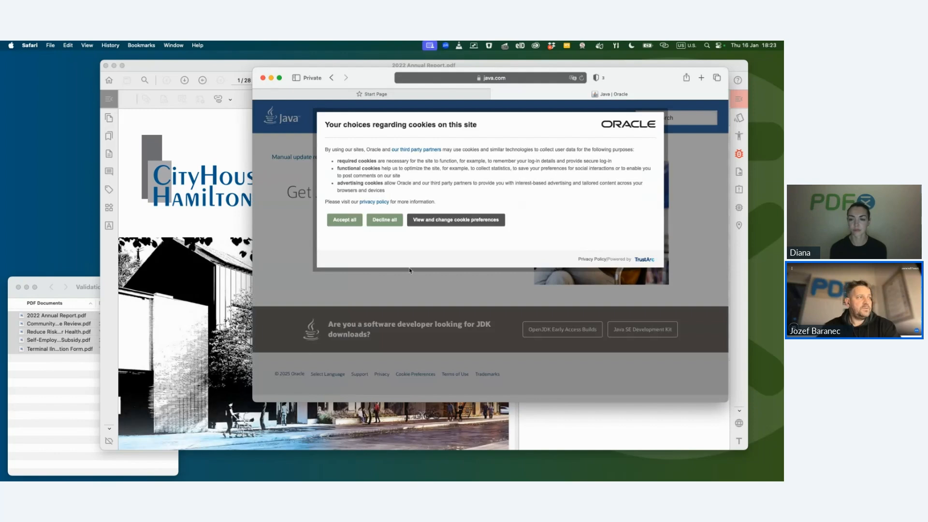
left_click(388, 220)
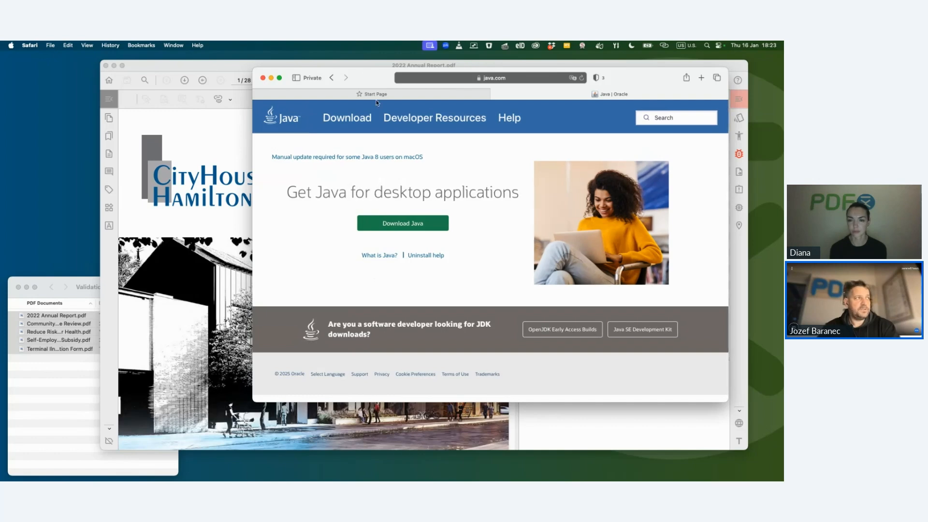
Close the java.com page and the Terminal window, and return to the annual report in PDFix
key("super+w")
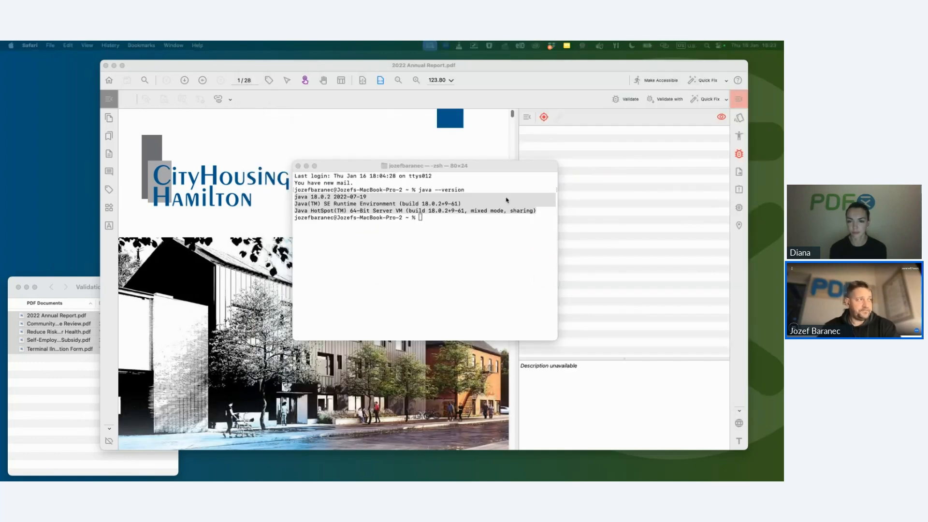
left_click(299, 165)
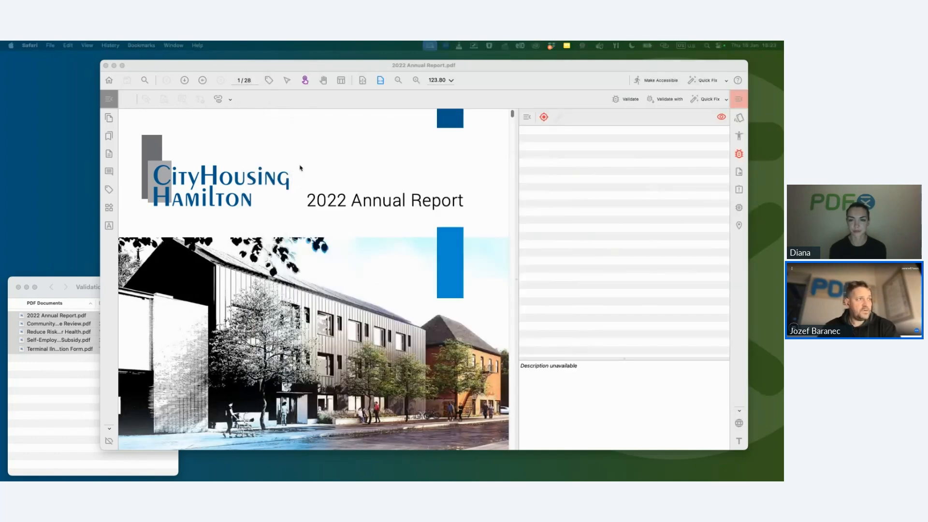
left_click(522, 187)
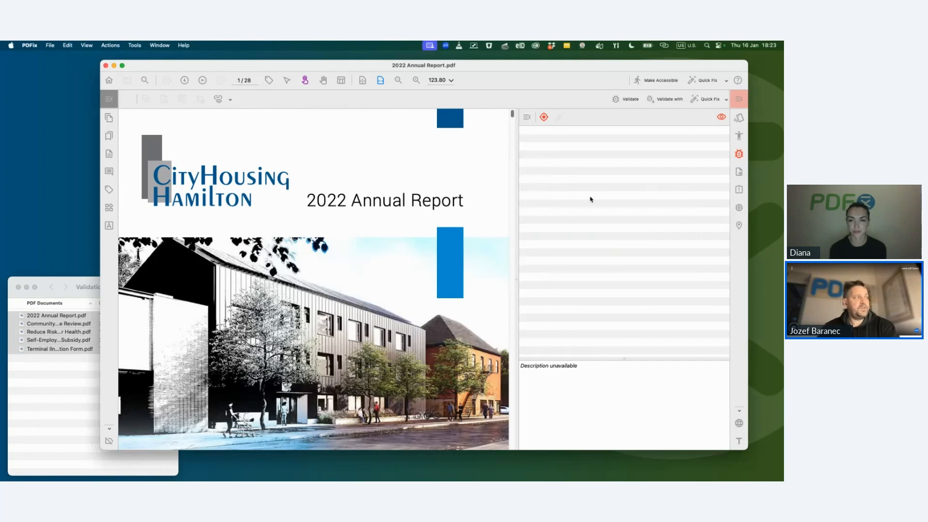
Display the report's tag tree, validate the document against PDF/UA-1 and organise the errors in Clause View
left_click(109, 190)
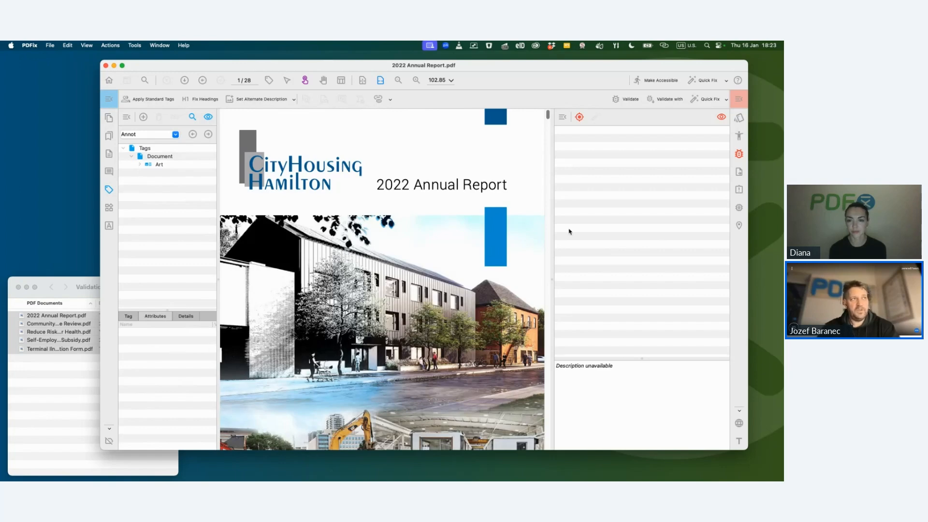
left_click(627, 100)
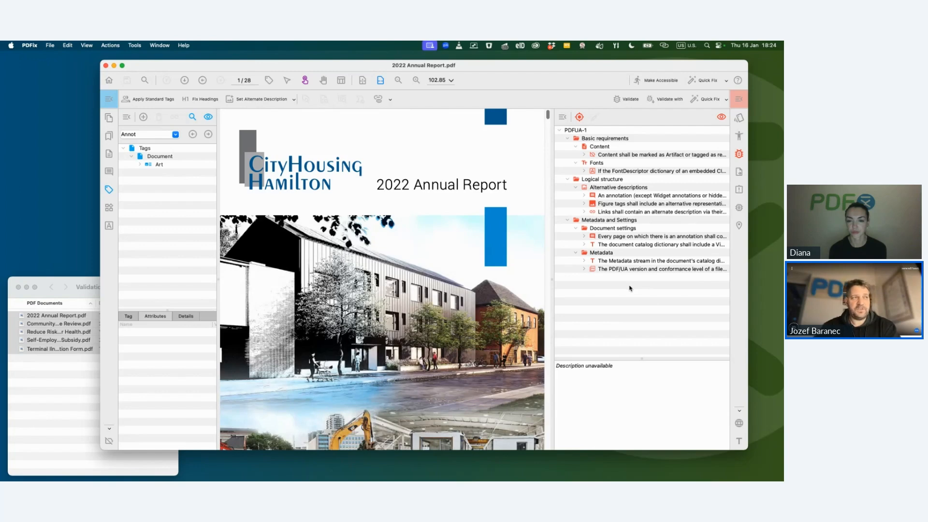
left_click(562, 117)
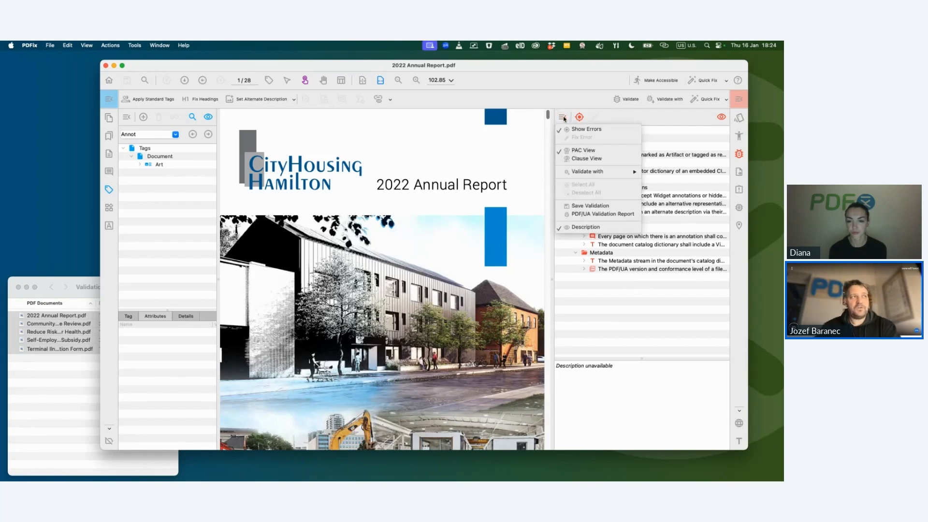
left_click(577, 159)
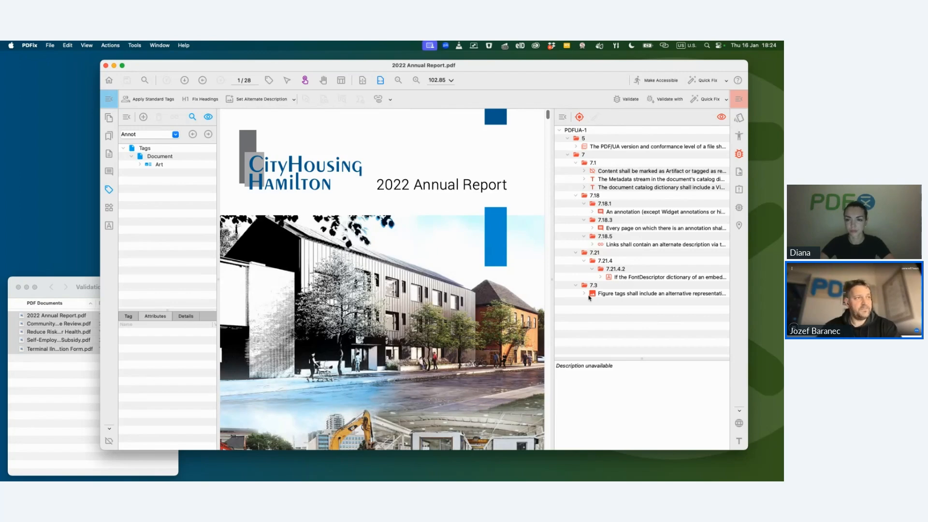
Examine the full description of the embedded CID font FontDescriptor error under clause 7.21.4.2
left_click(610, 270)
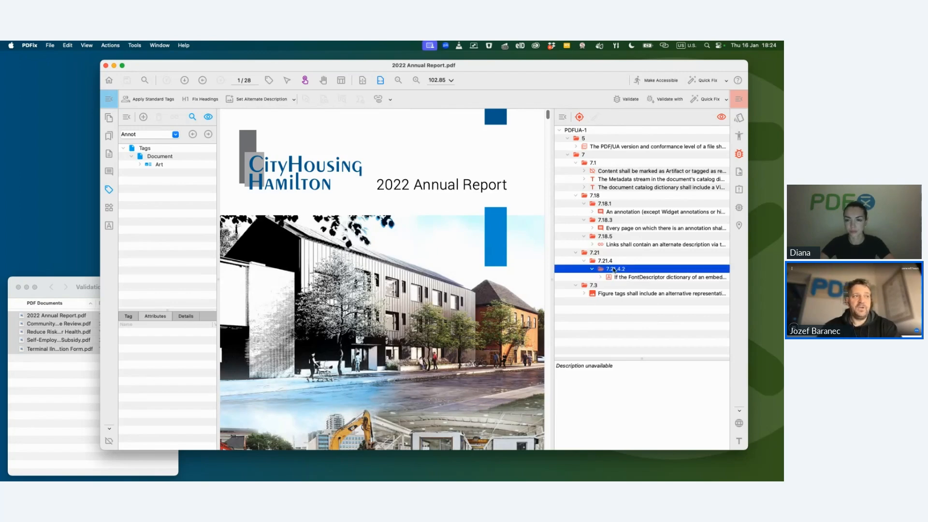
left_click(620, 278)
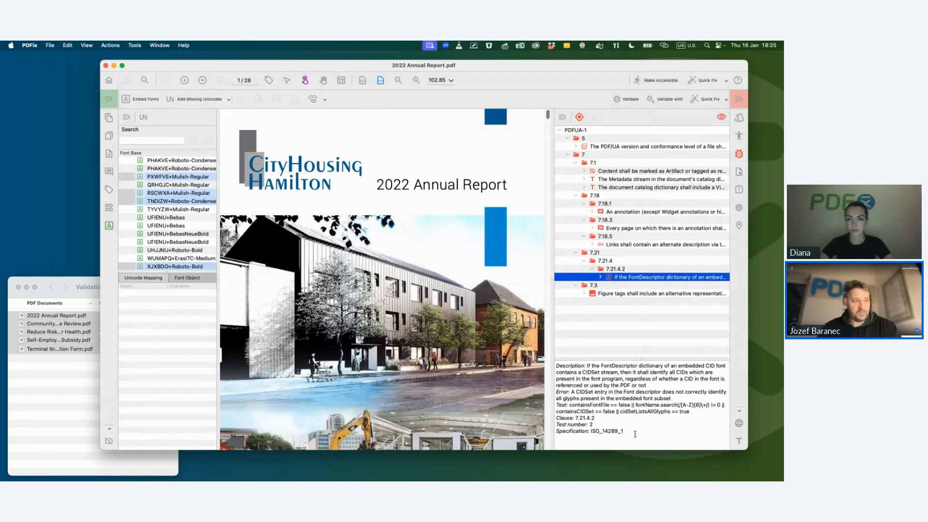
left_click_drag(648, 437, 558, 360)
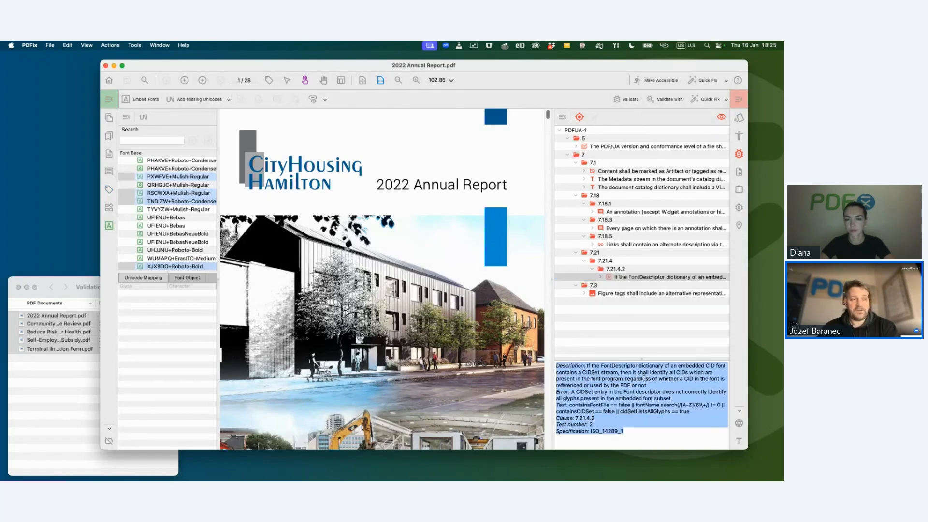
Examine the description of the missing link alternate description error under clause 7.18.5
left_click(622, 245)
left_click_drag(630, 415, 538, 365)
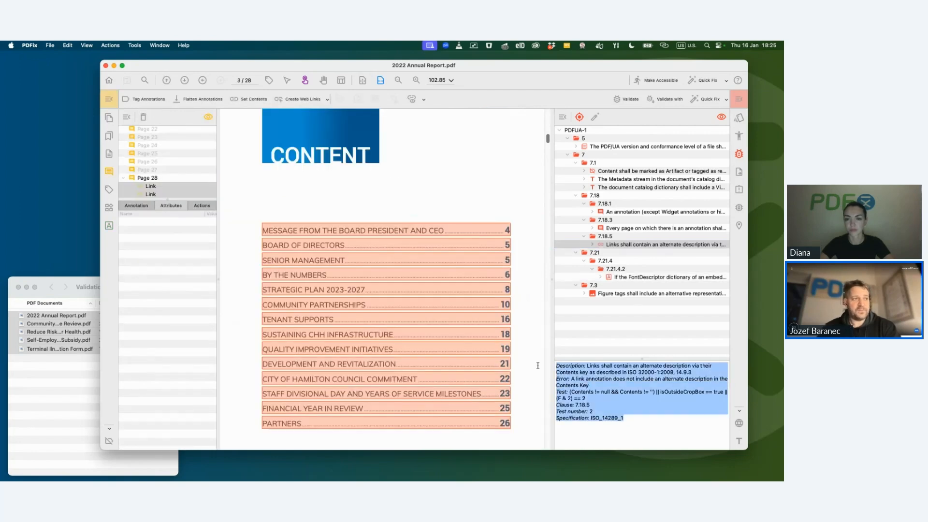
left_click(608, 387)
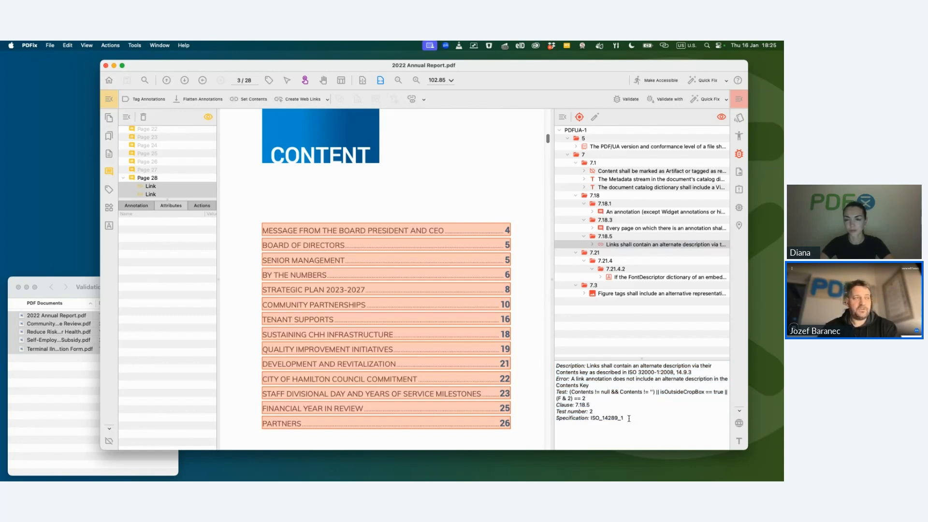
Expand the annotation error under clause 7.18.1 by page and inspect its occurrences on pages 3 and 9
left_click(608, 212)
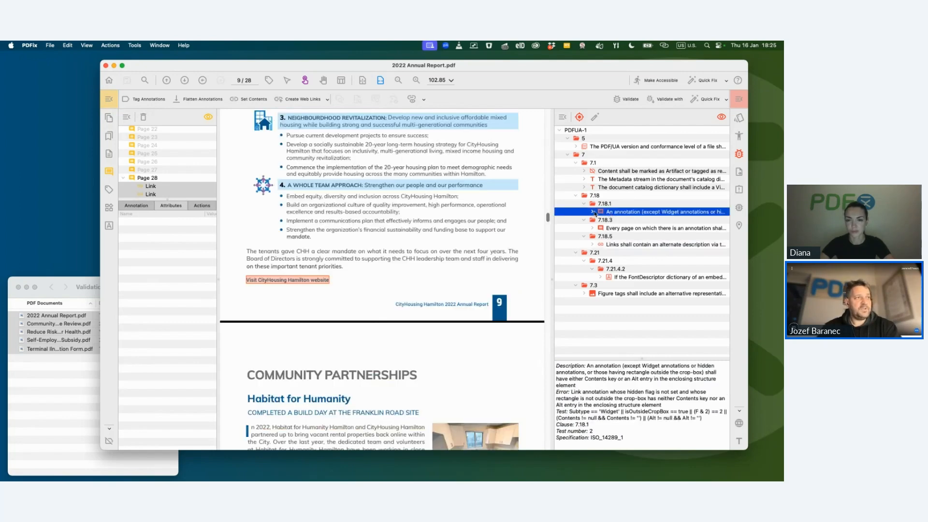
left_click(593, 212)
left_click(614, 221)
left_click(615, 228)
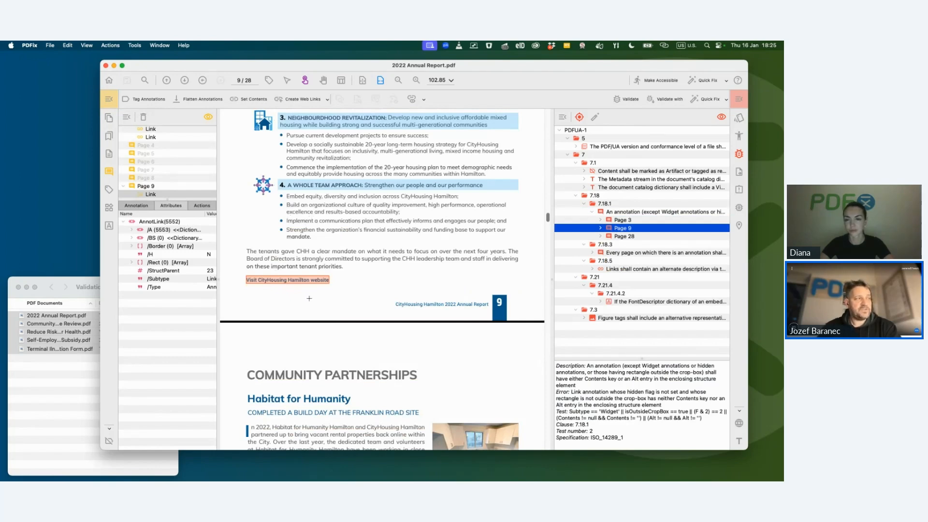
Regroup the PDF/UA-1 validation errors by category instead of by clause
left_click(576, 147)
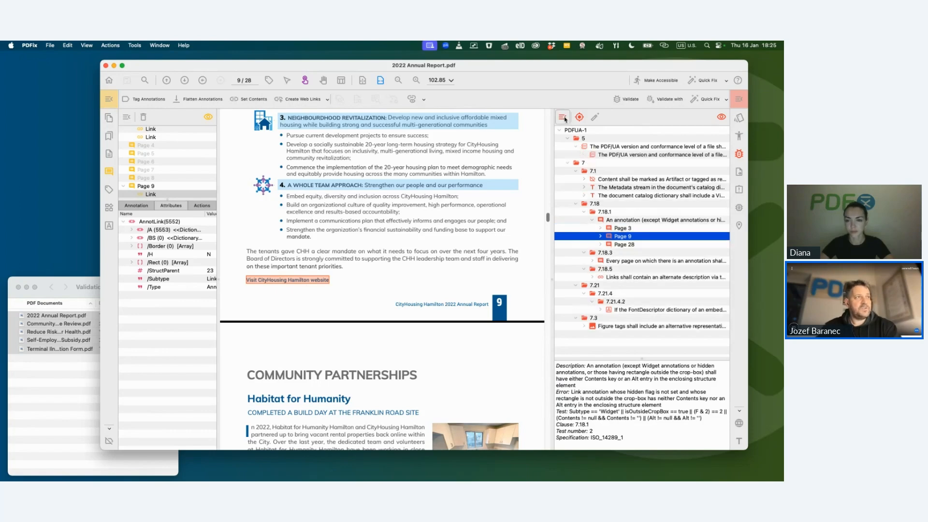
left_click(564, 117)
left_click(590, 153)
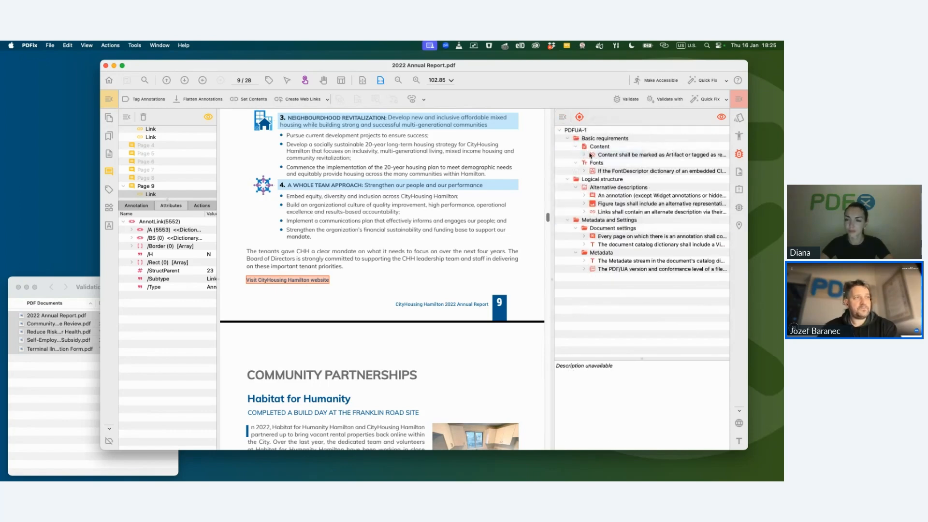
Expand the error about content not marked as Artifact or tagged by page and inspect its occurrences on pages 2 and 3
left_click(584, 154)
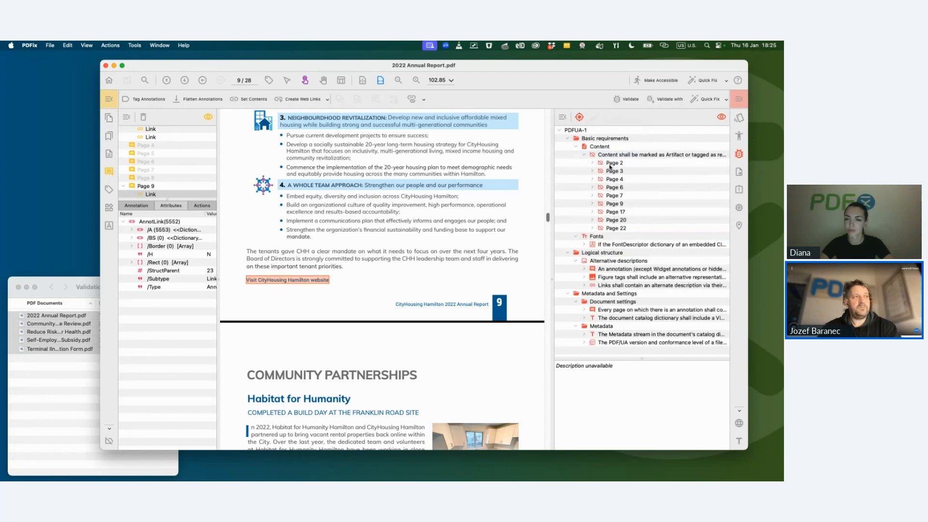
double_click(611, 164)
left_click(629, 171)
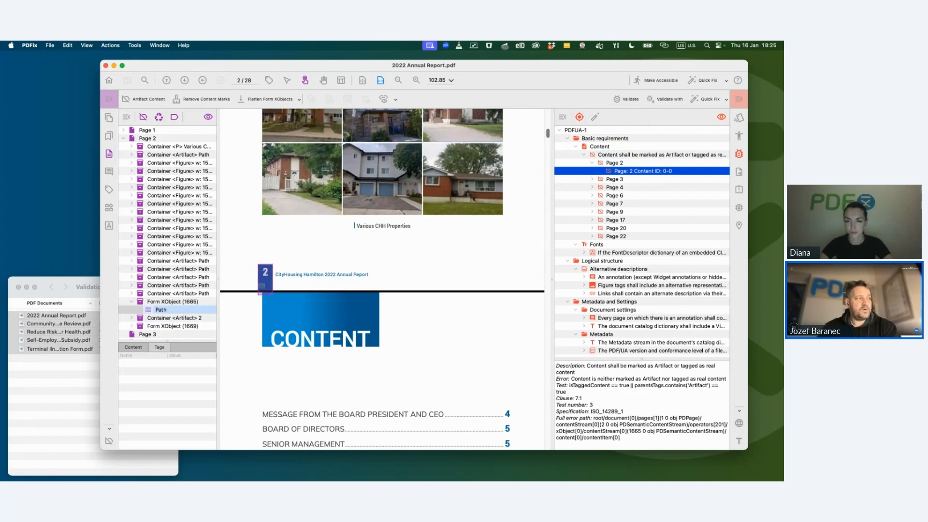
left_click(264, 282)
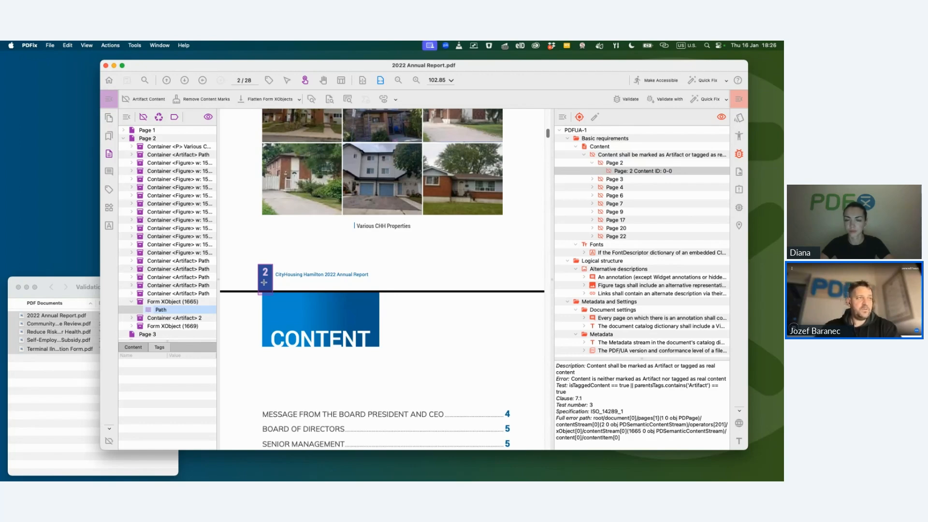
scroll(264, 282, "down", 2)
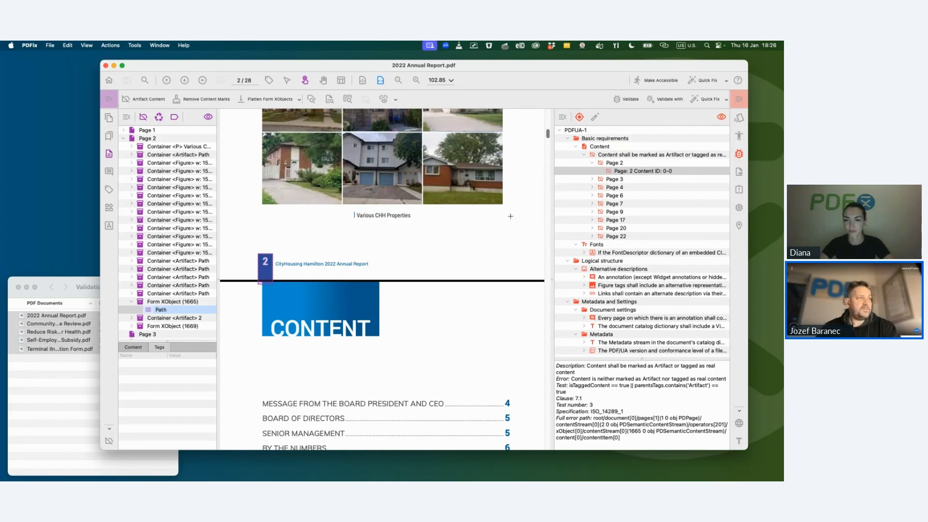
left_click(614, 180)
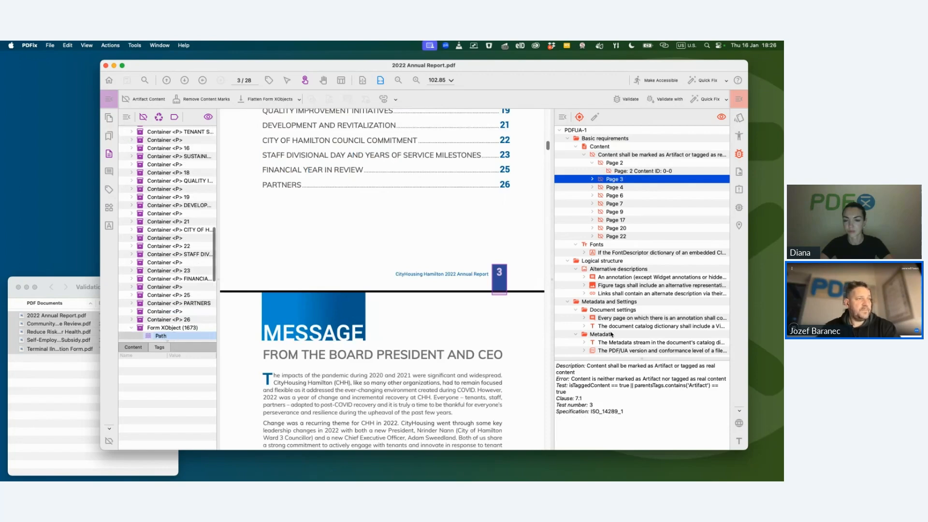
Expand the missing link alternate description error by page and inspect its first occurrence on page 3
left_click(602, 293)
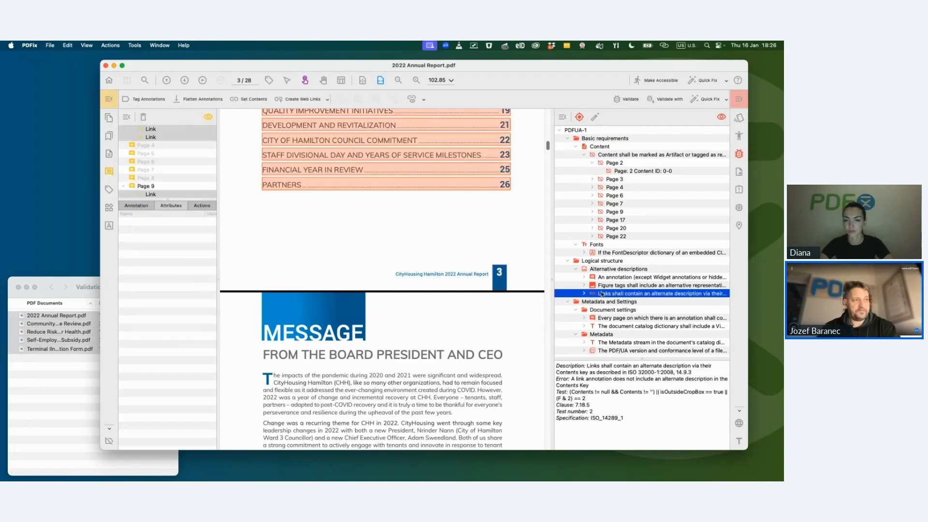
left_click(586, 294)
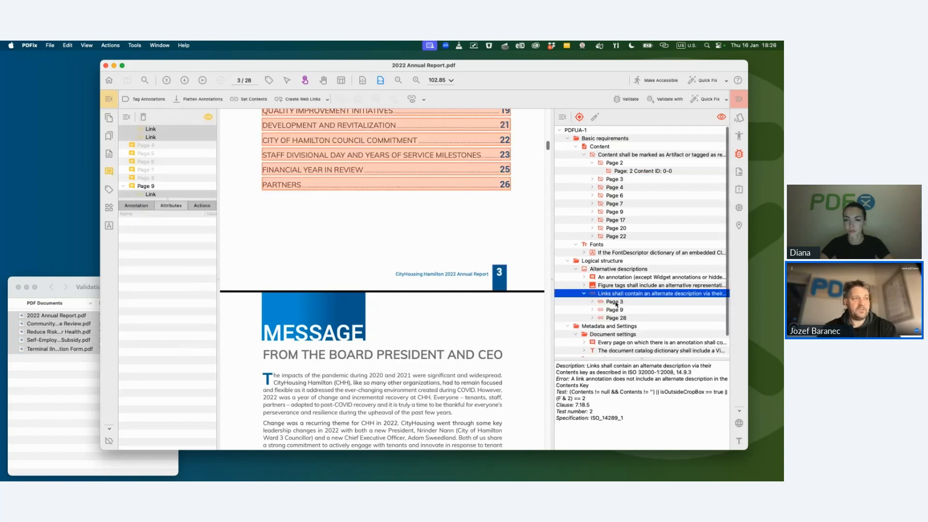
left_click(614, 302)
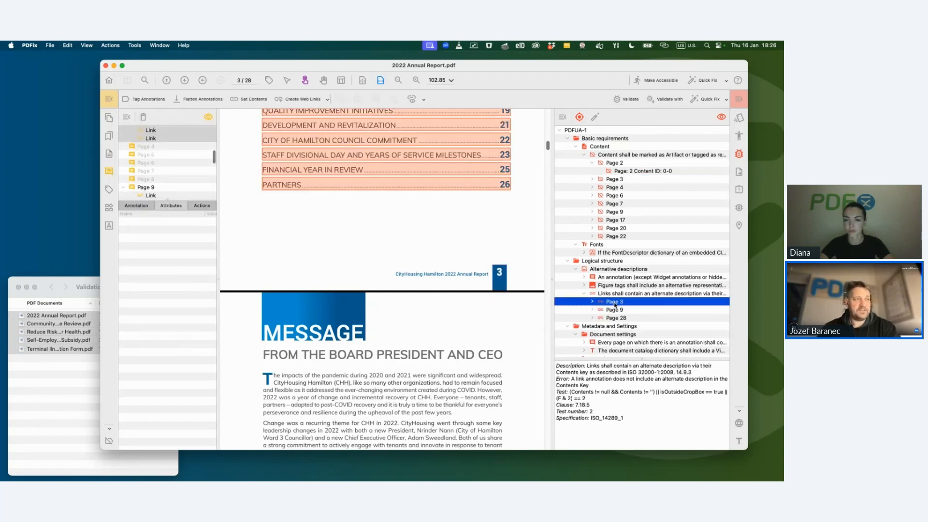
left_click(592, 301)
left_click(624, 311)
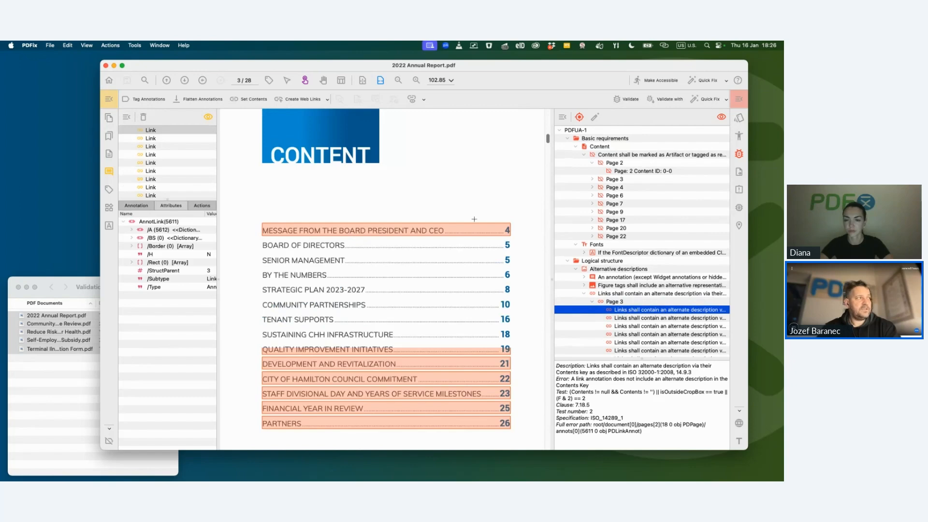
Enlarge the annotation list and find the tag belonging to the first link annotation on page 3
left_click(150, 131)
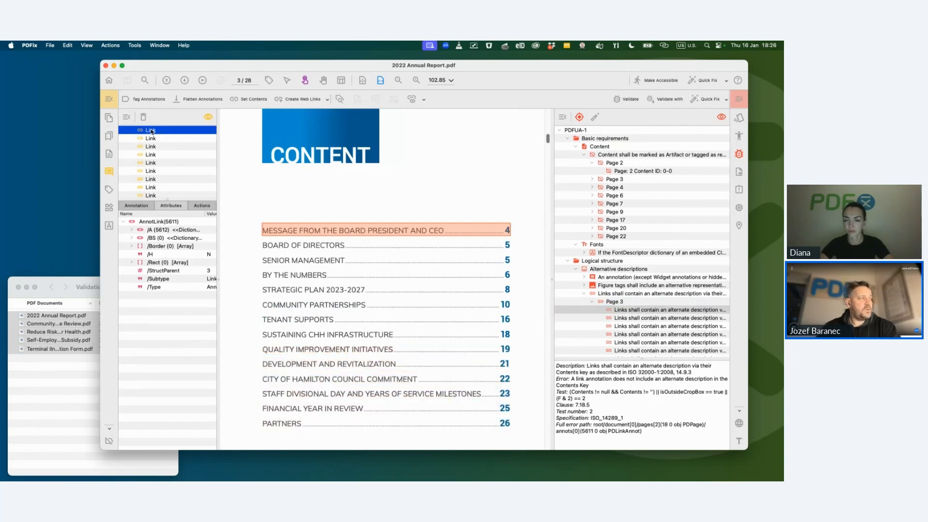
left_click_drag(153, 198, 155, 312)
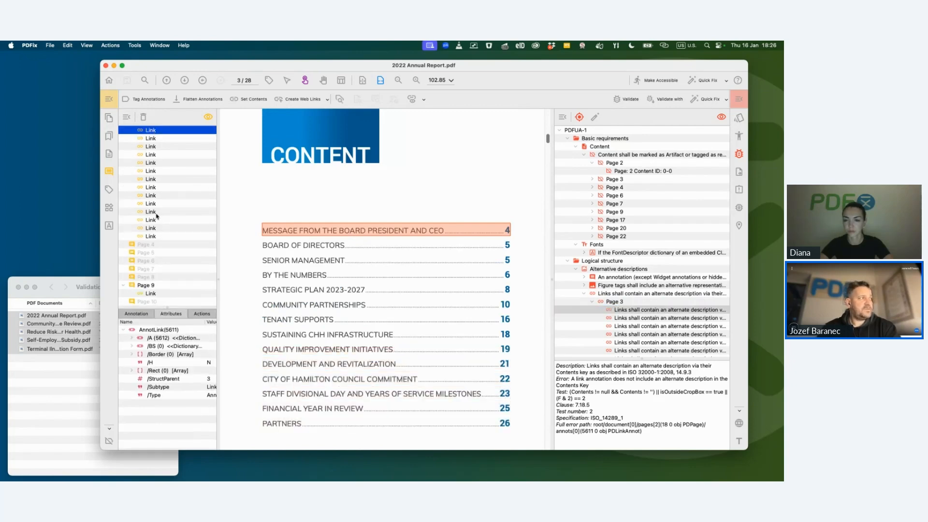
scroll(152, 157, "up", 3)
right_click(156, 155)
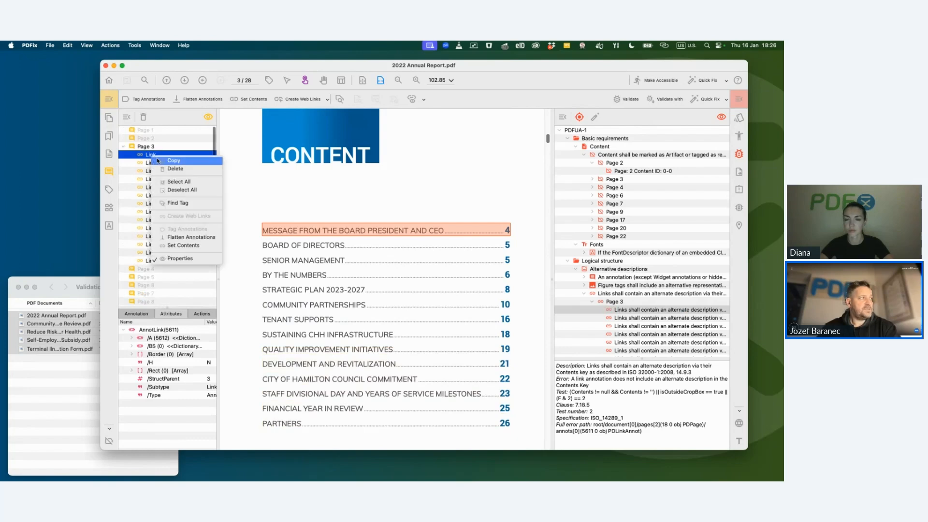
left_click(175, 205)
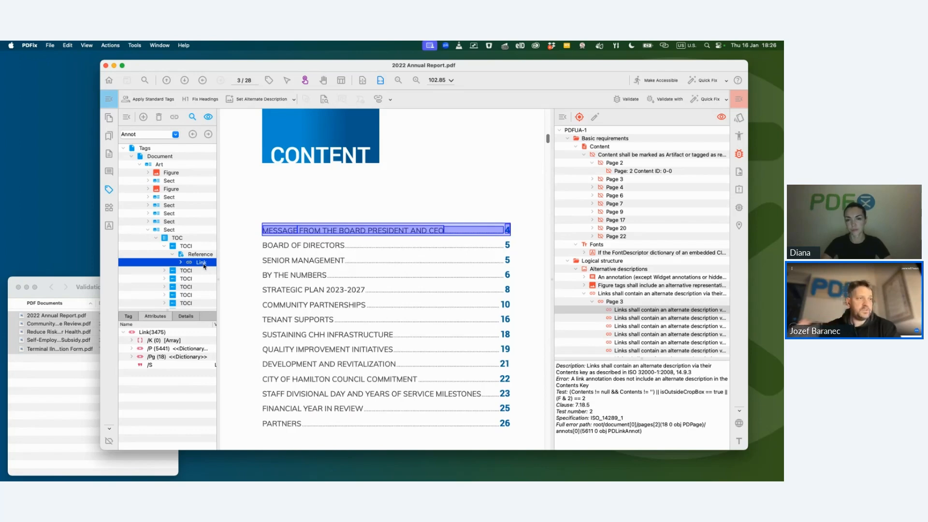
scroll(211, 267, "down", 1)
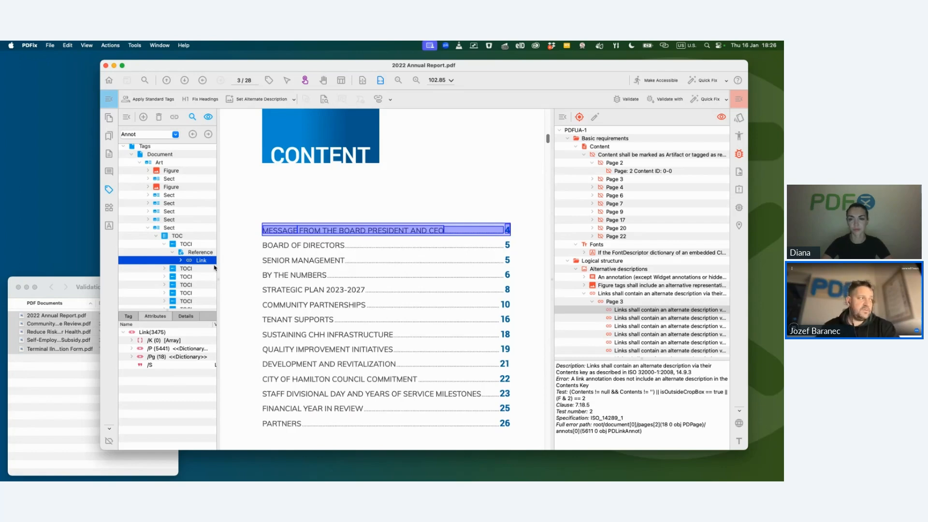
scroll(214, 268, "down", 1)
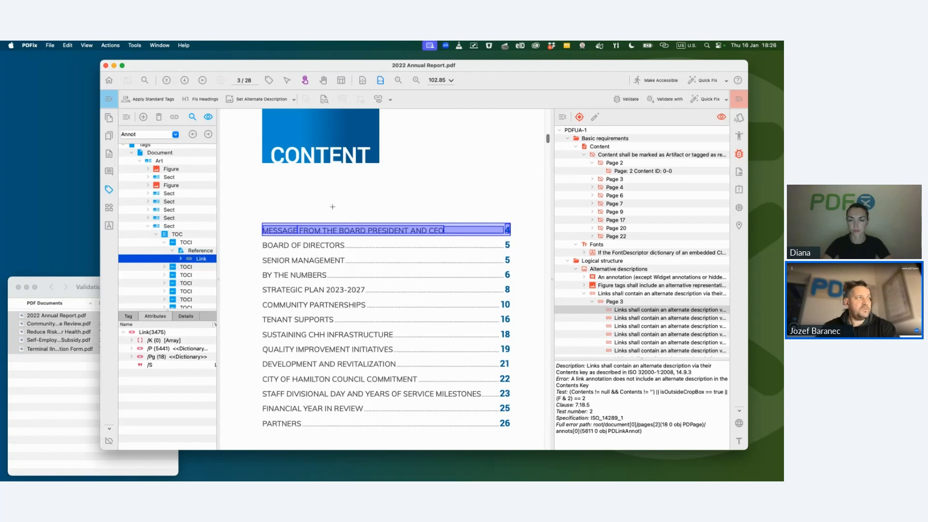
Find the content object behind the "FROM THE BOARD PRESIDENT AND CEO" text on page 3
left_click(313, 226)
left_click(334, 230)
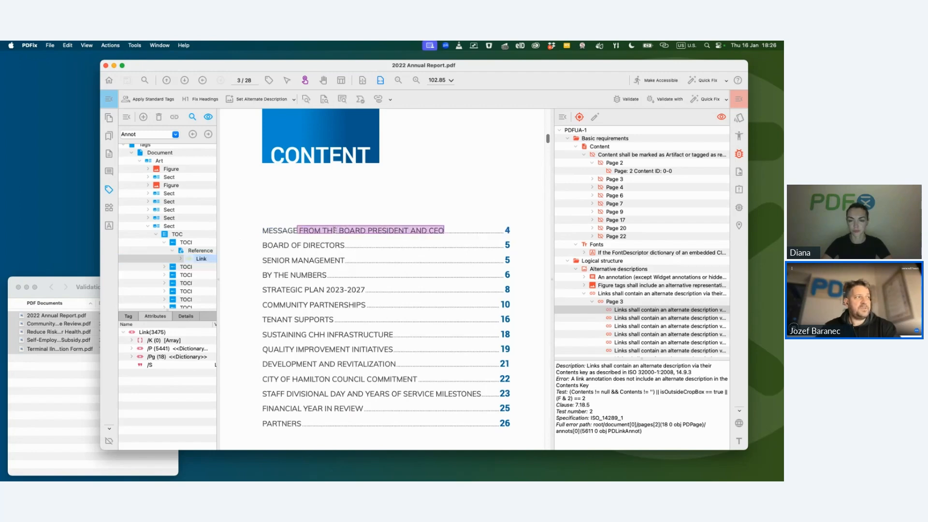
right_click(349, 230)
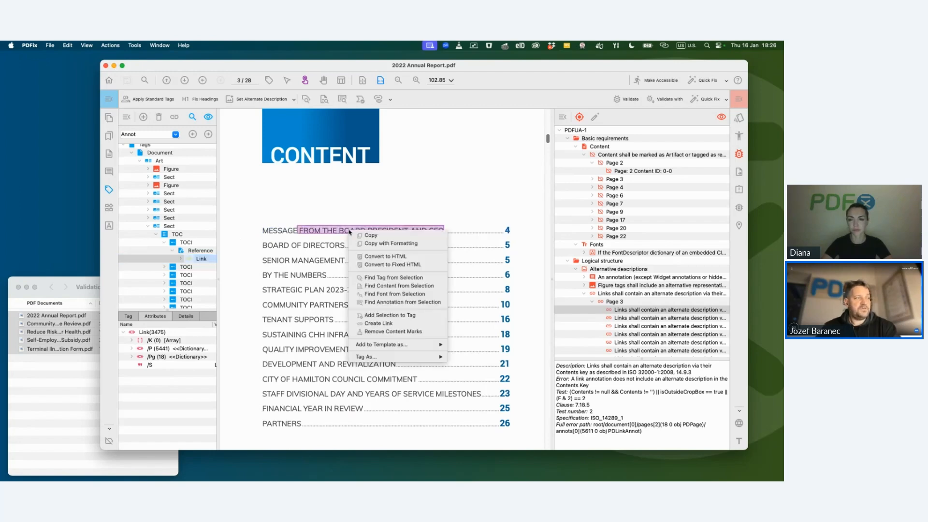
left_click(385, 286)
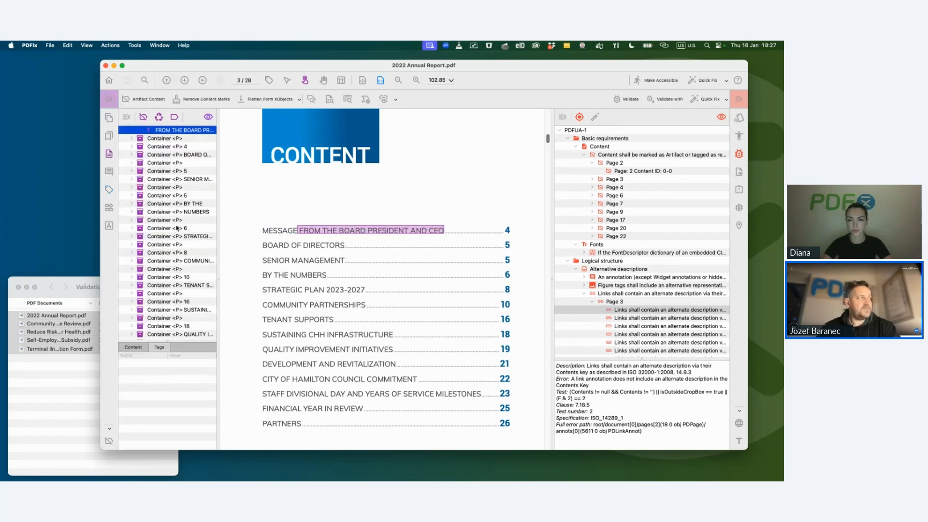
scroll(162, 205, "up", 3)
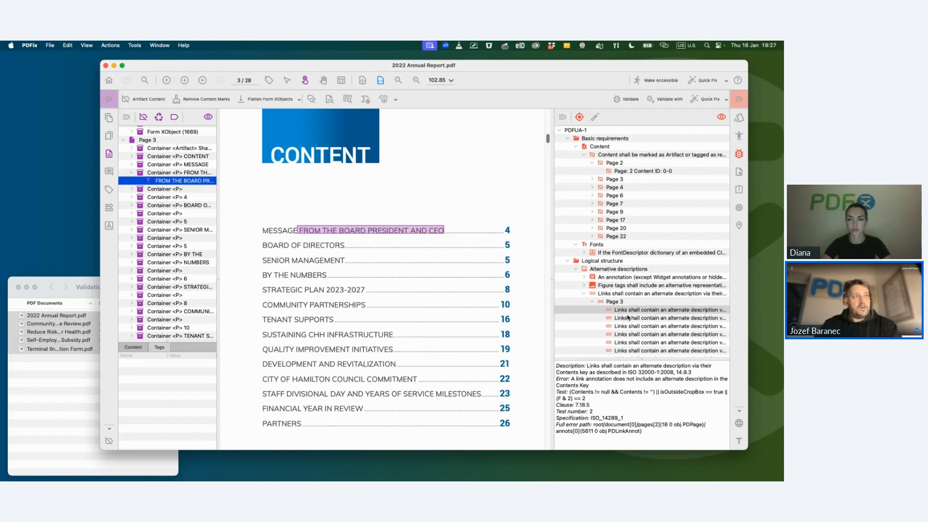
Collapse the link description error and review the Mark as options of the Artifact Content fix for the unmarked content error without running it
left_click(613, 293)
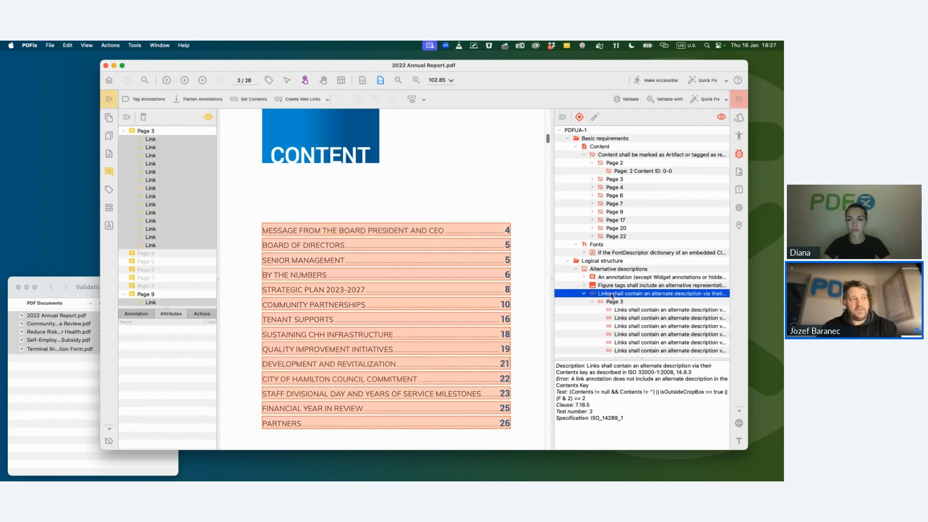
left_click(583, 293)
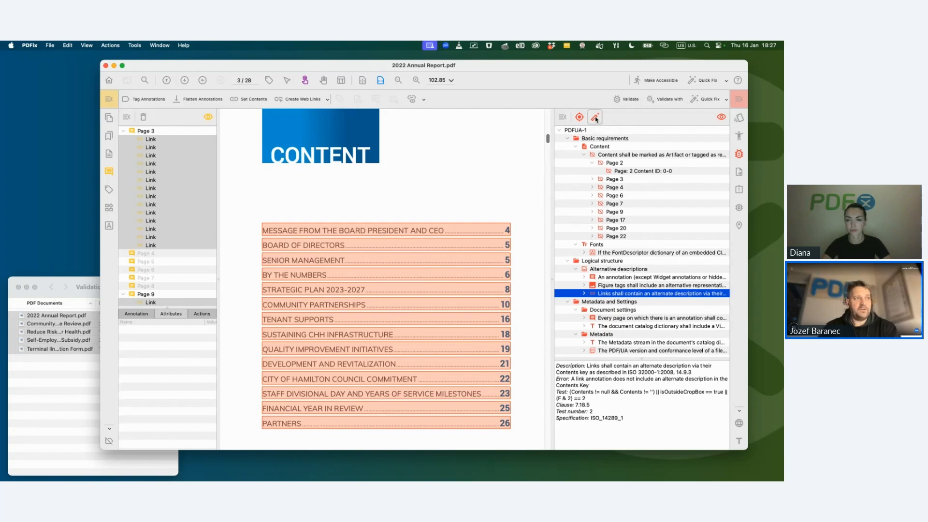
left_click(610, 164)
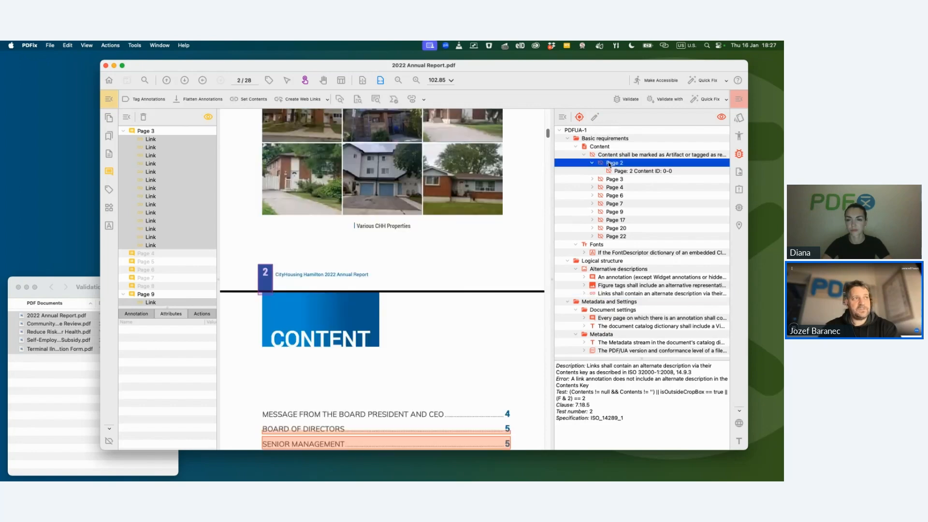
left_click(608, 155)
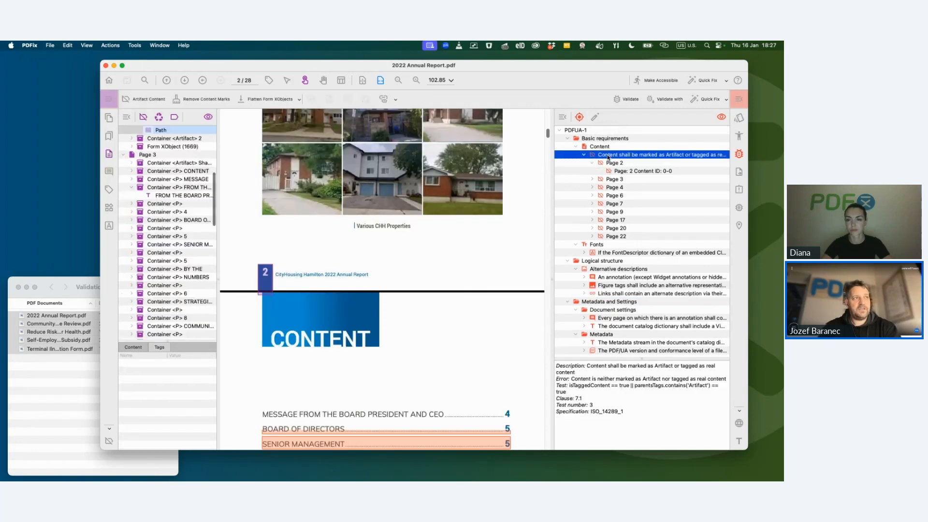
left_click(596, 117)
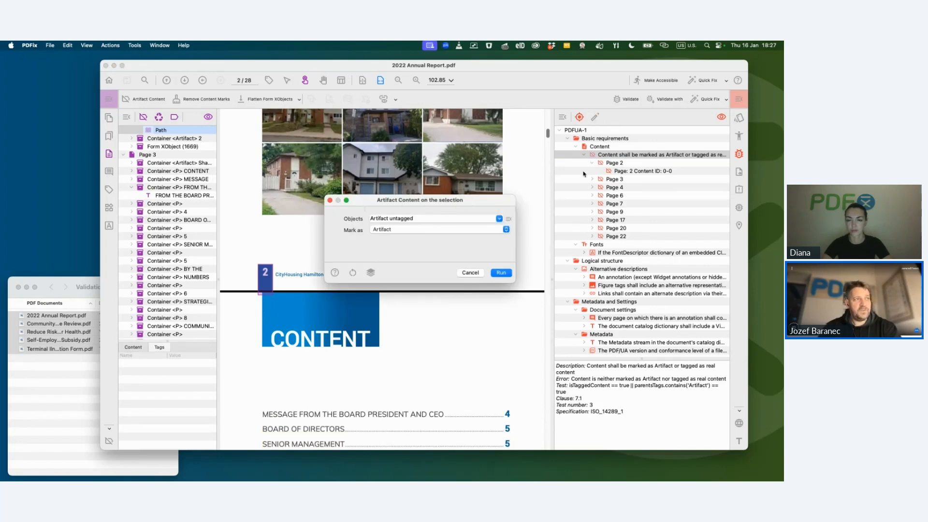
left_click(504, 235)
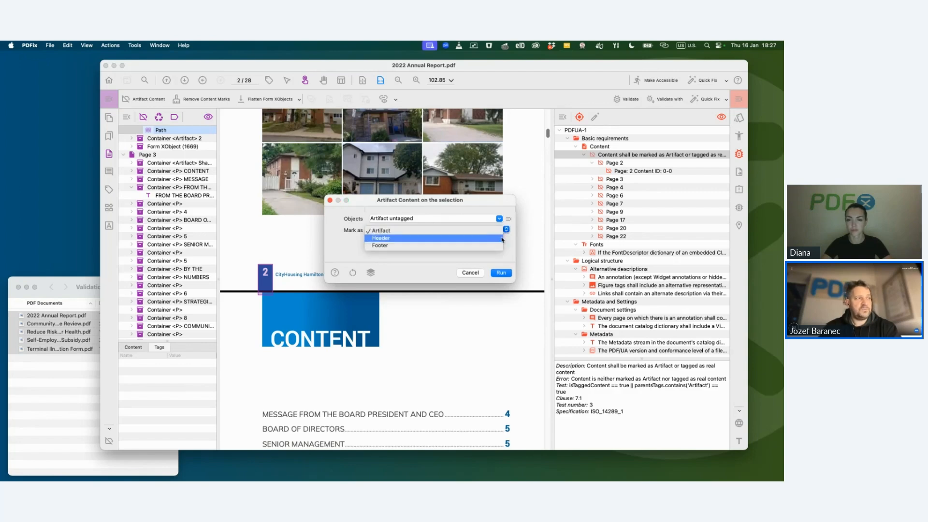
left_click(350, 244)
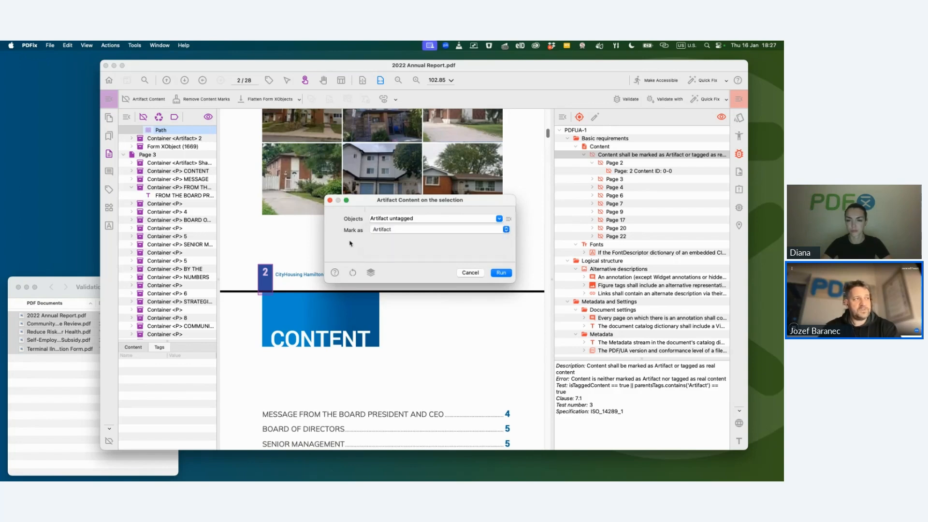
left_click(469, 273)
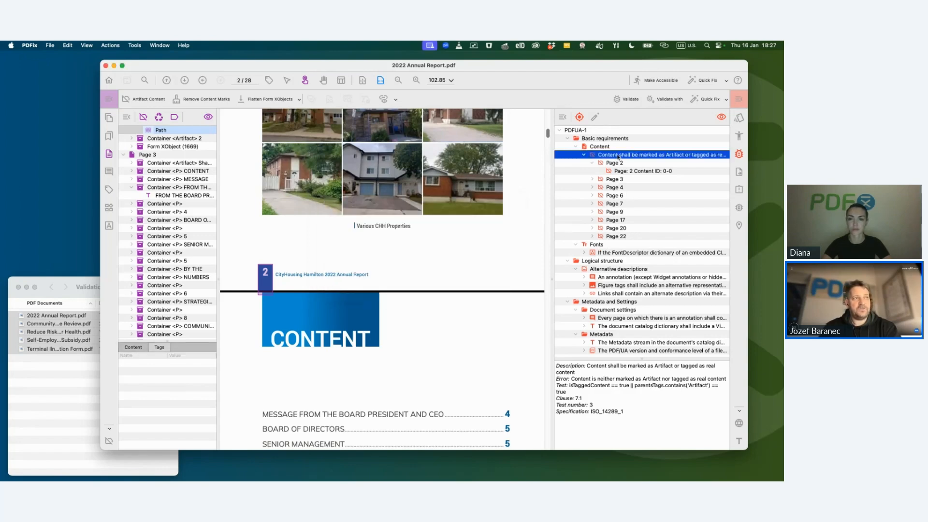
Check the unmarked content on pages 2, 3, 4 and 9, then collapse that error's occurrences
left_click(613, 172)
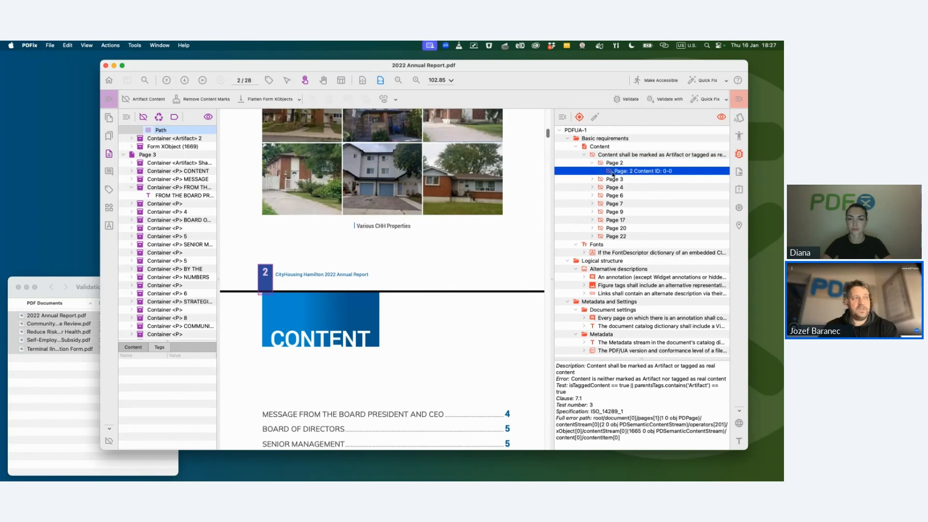
double_click(613, 179)
left_click(614, 187)
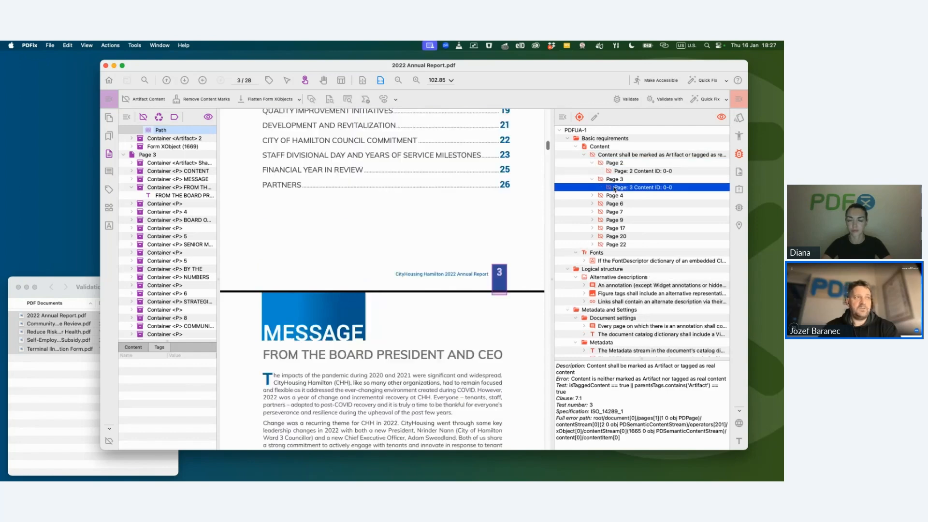
left_click(614, 196)
left_click(613, 220)
left_click(613, 156)
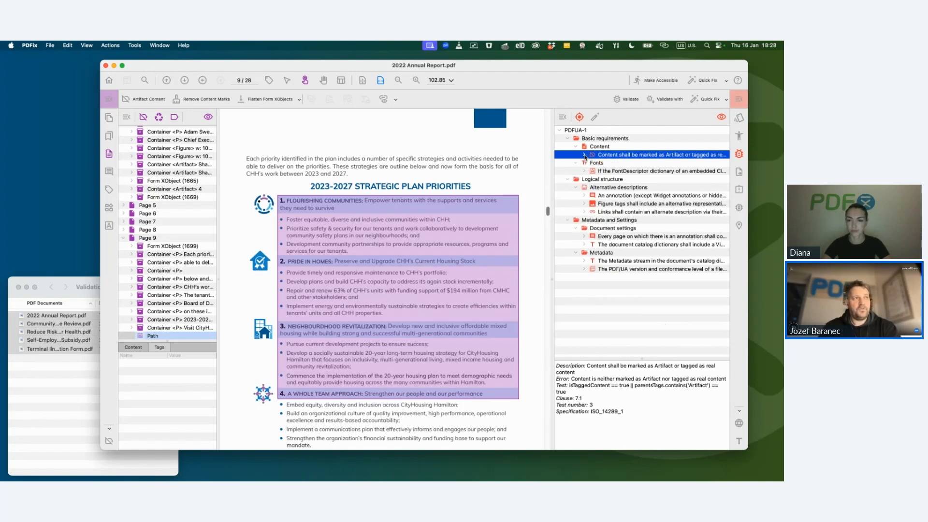
Fix the missing link alternate descriptions by setting the Contents of all affected links to the text from their annotation bounding boxes
left_click(606, 213)
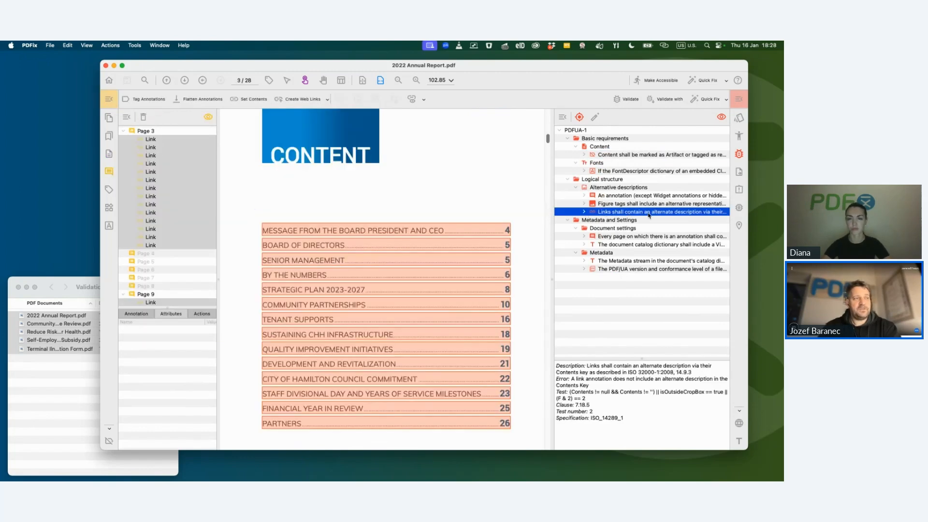
right_click(637, 214)
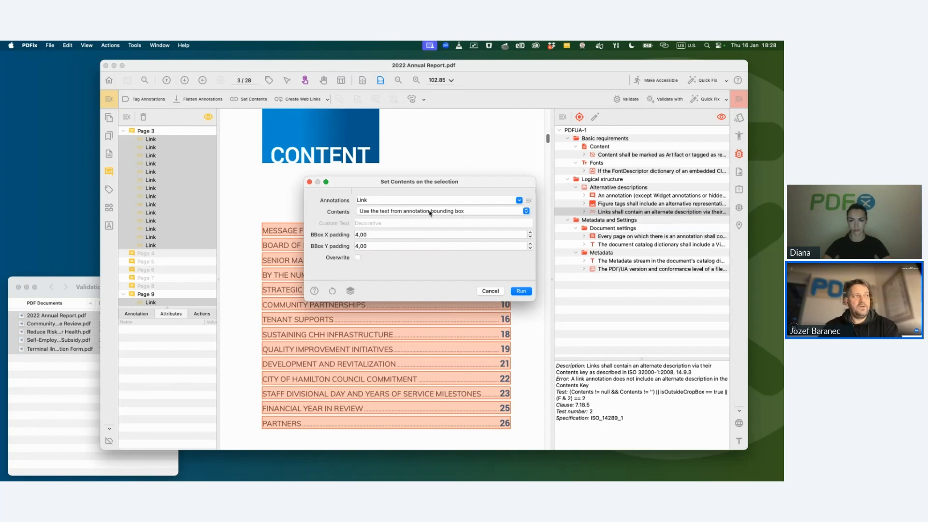
left_click(521, 291)
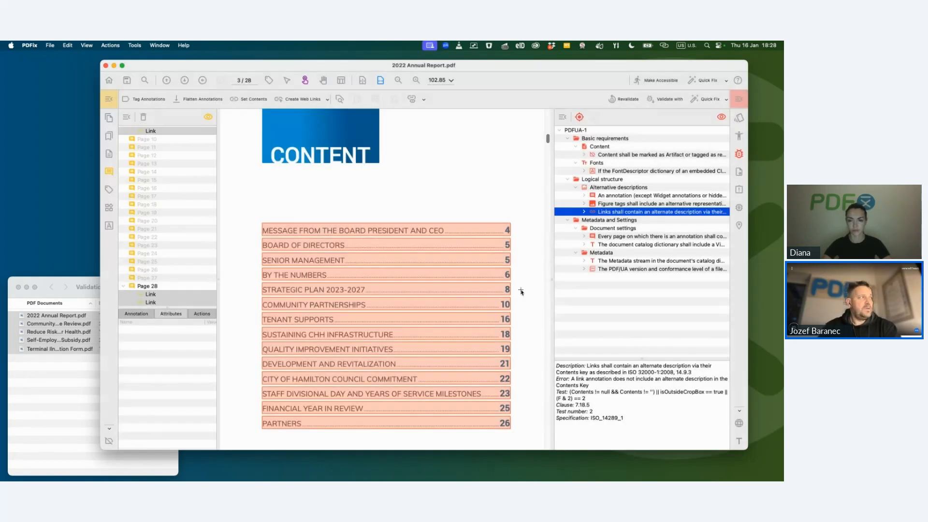
List the link description error's occurrences by page and revalidate the document
left_click(584, 212)
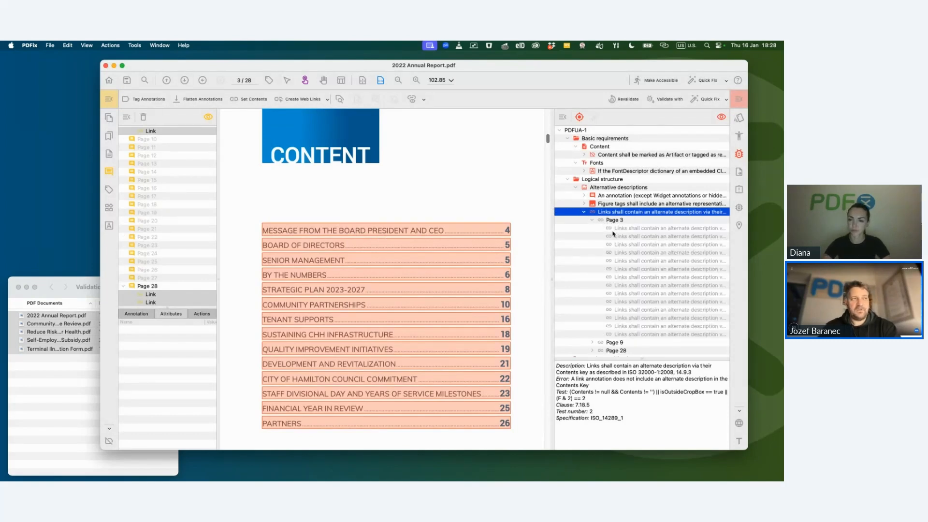
left_click(625, 100)
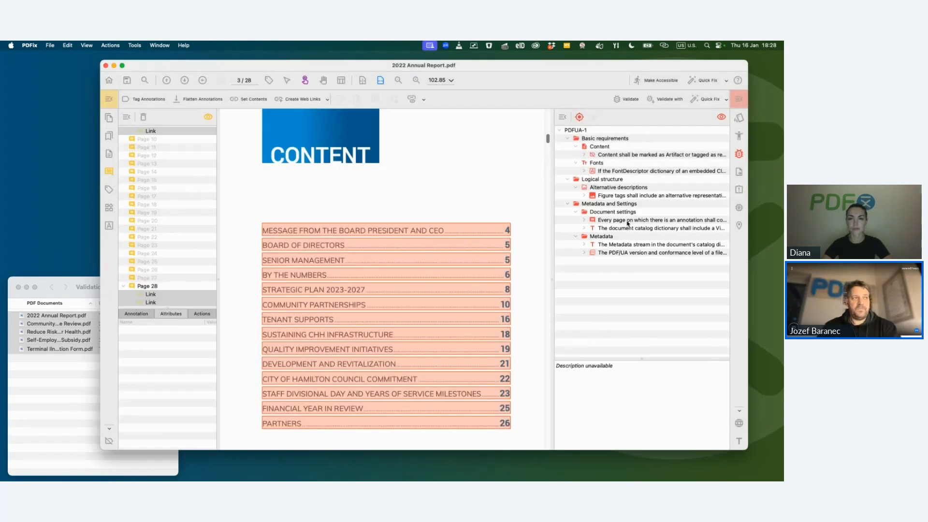
Fix the missing PDF/UA version and conformance level by setting the part identifier to PDF/UA-1
right_click(613, 254)
left_click(612, 266)
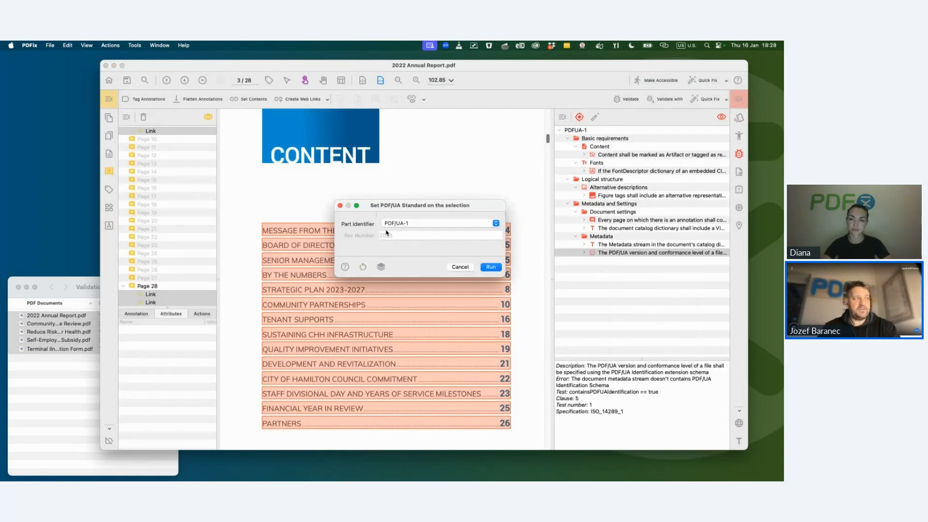
left_click(491, 267)
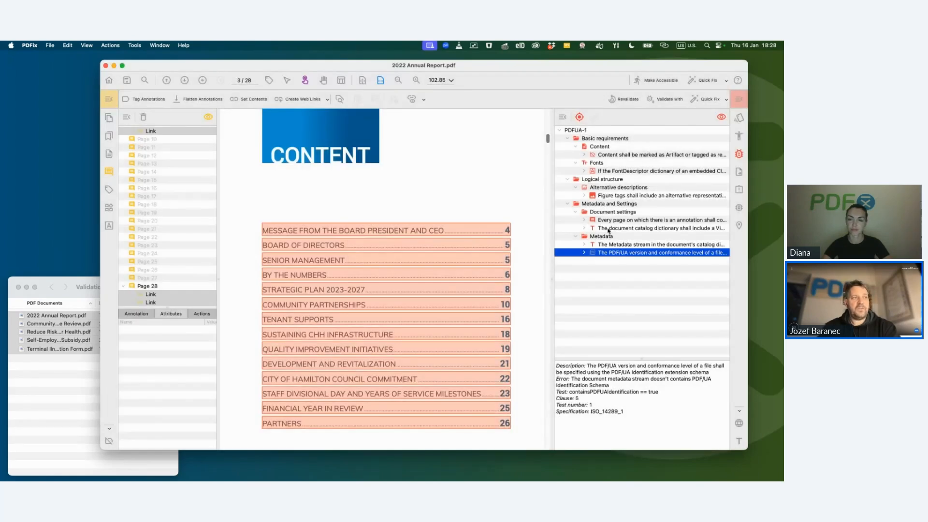
Fix the missing DisplayDocTitle entry in the ViewerPreferences dictionary and revalidate the document
right_click(609, 228)
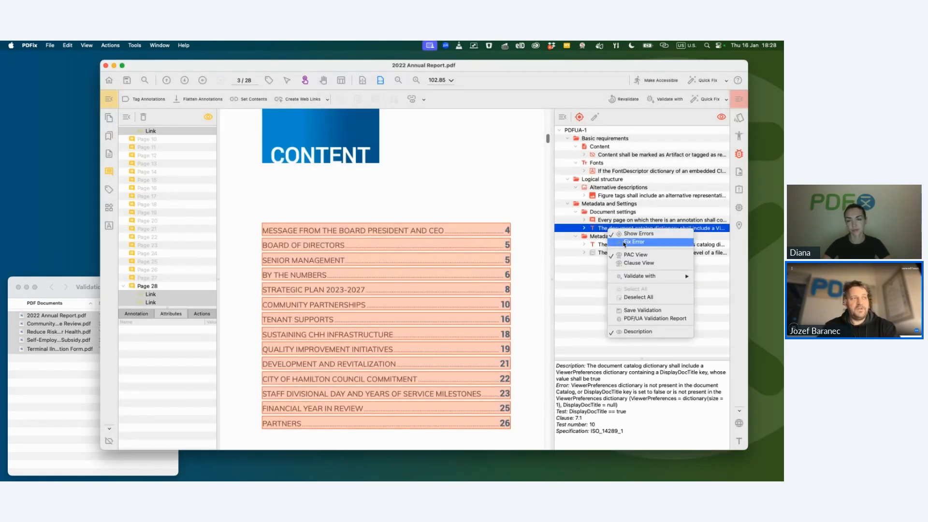
left_click(633, 242)
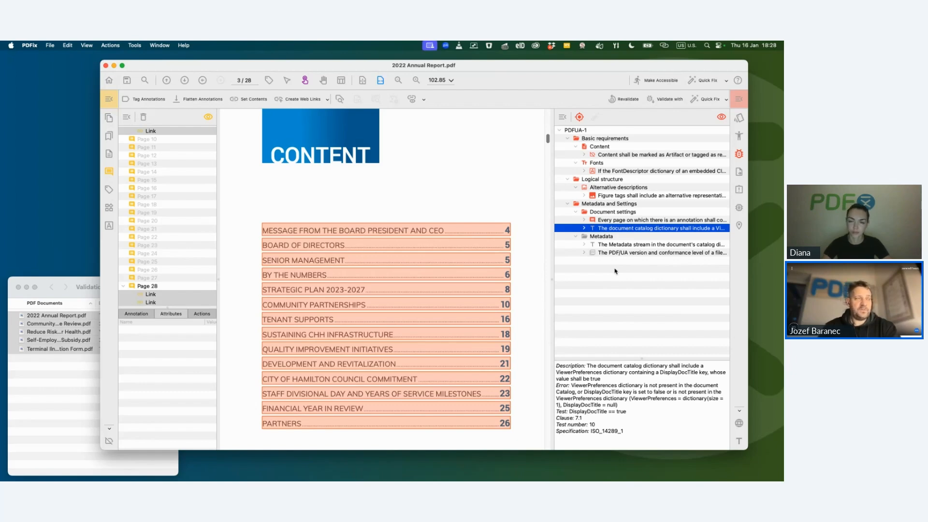
left_click(628, 99)
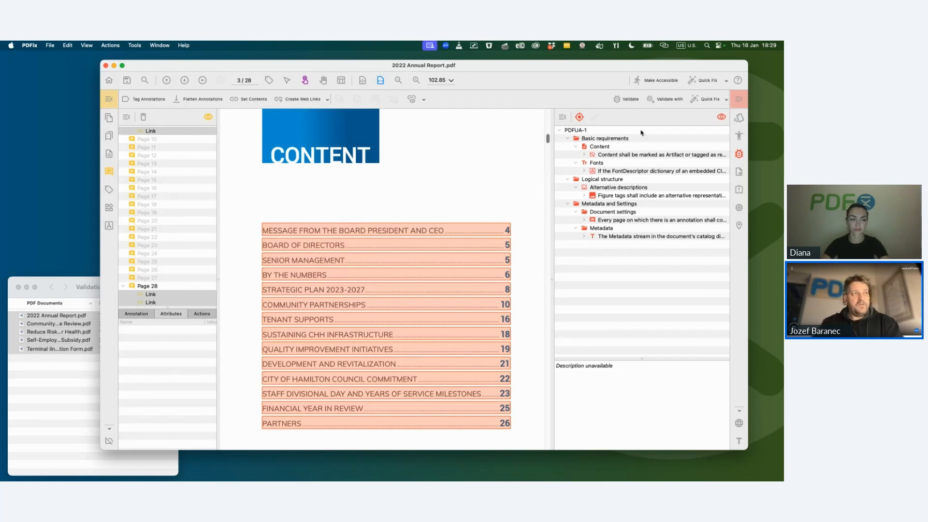
Review the profiles available for validating the document, such as WCAG-2-2-Complete, without choosing one
left_click(577, 131)
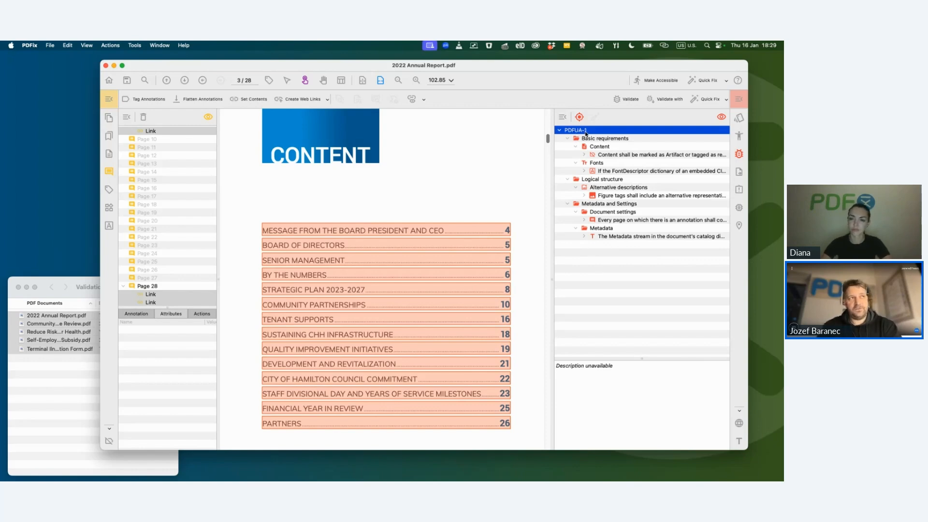
left_click(665, 100)
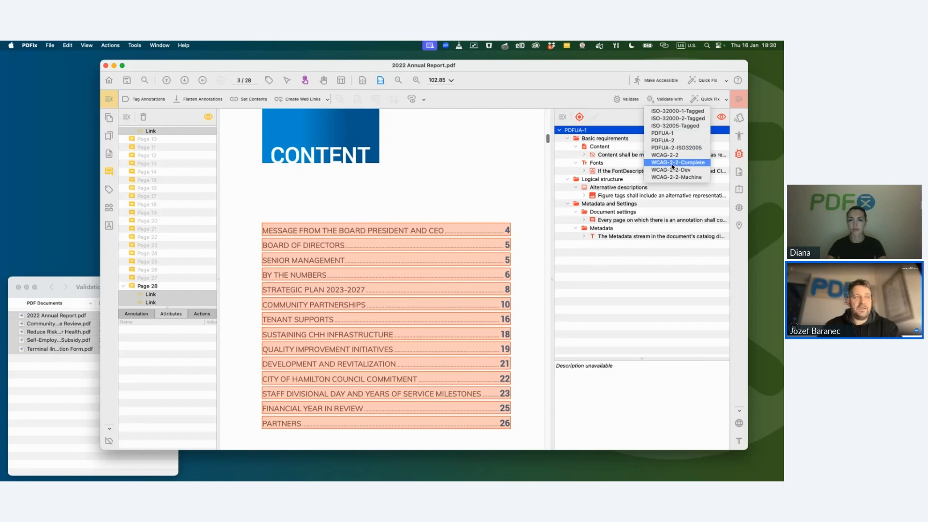
left_click(625, 264)
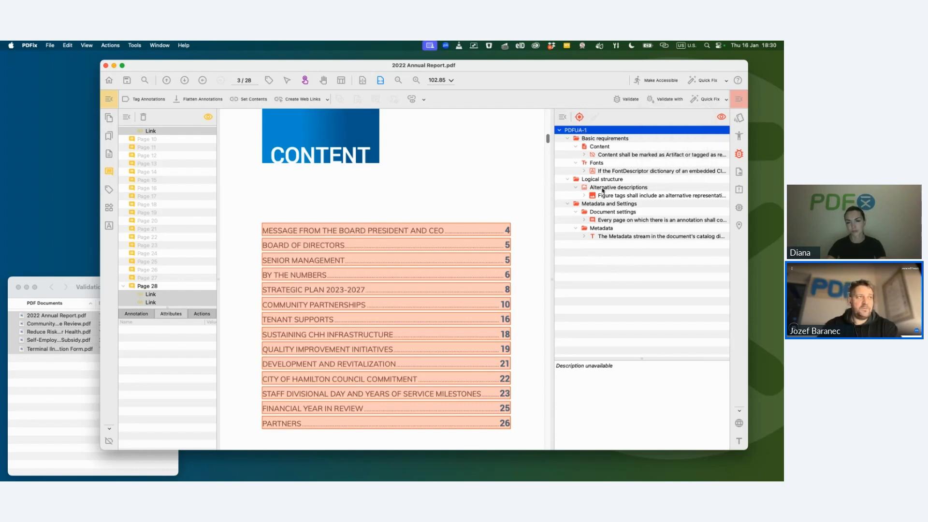
Review the HTML and XML configurations of the PDF/UA Validation Report and leave it without generating a report
left_click(563, 118)
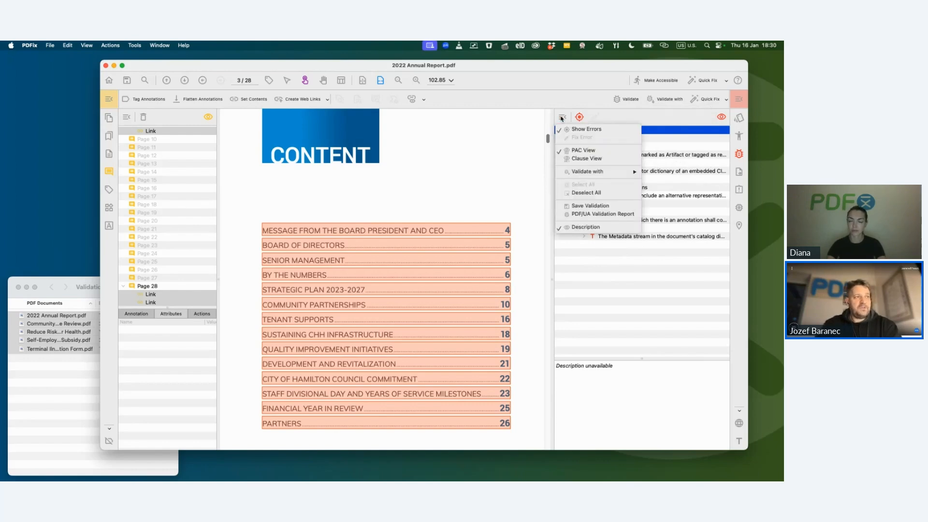
left_click(595, 217)
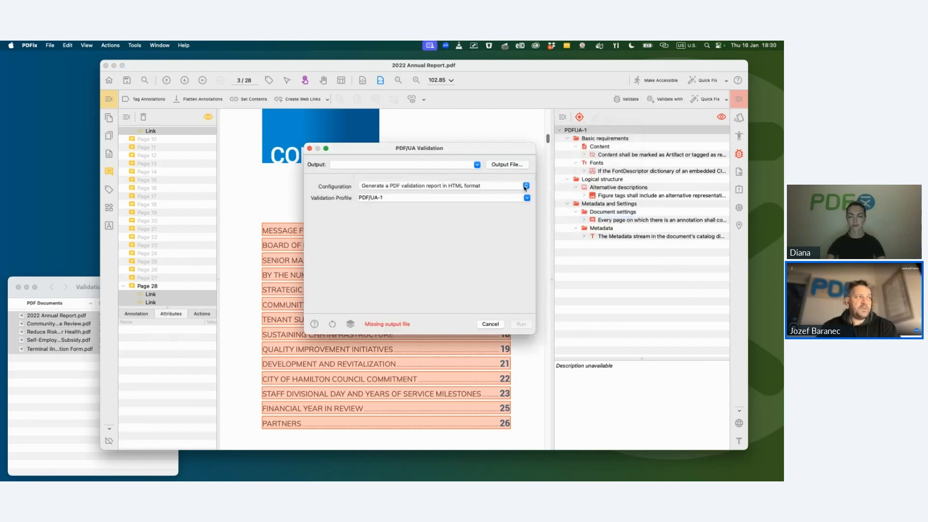
left_click(521, 186)
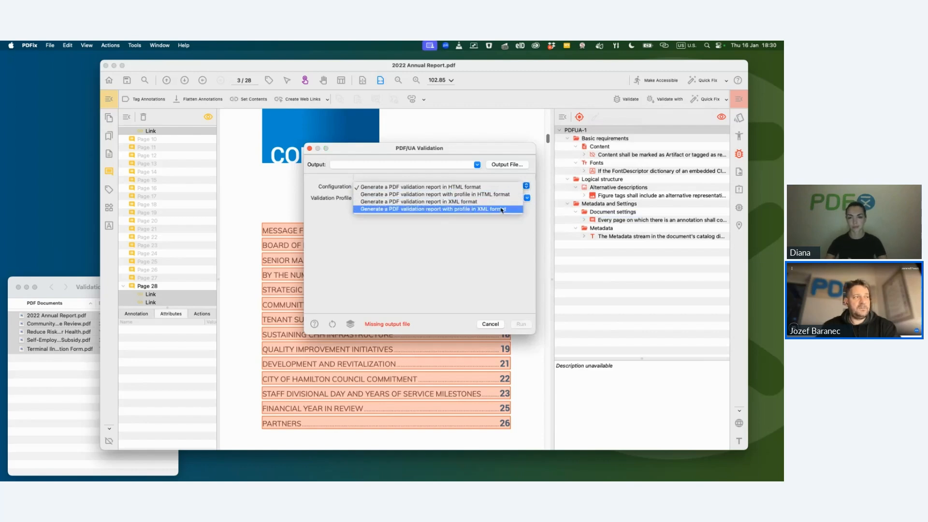
left_click(499, 239)
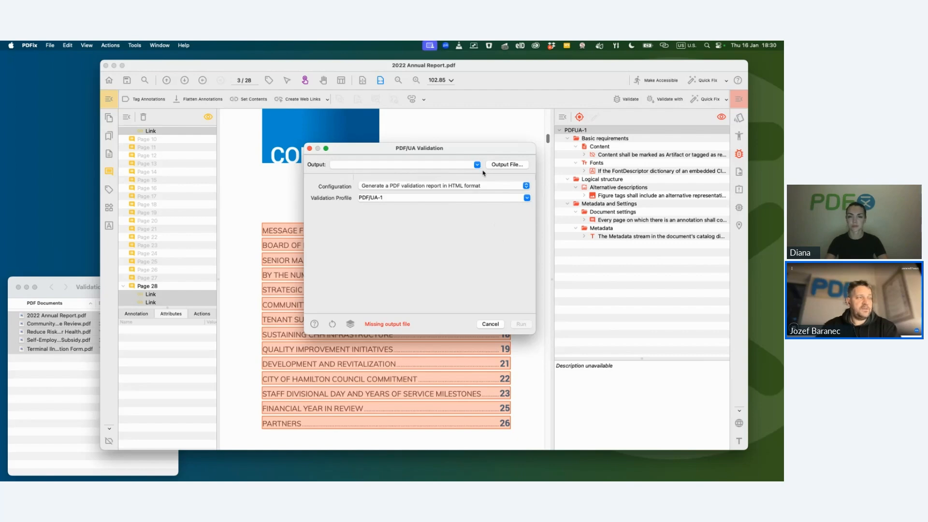
left_click(491, 325)
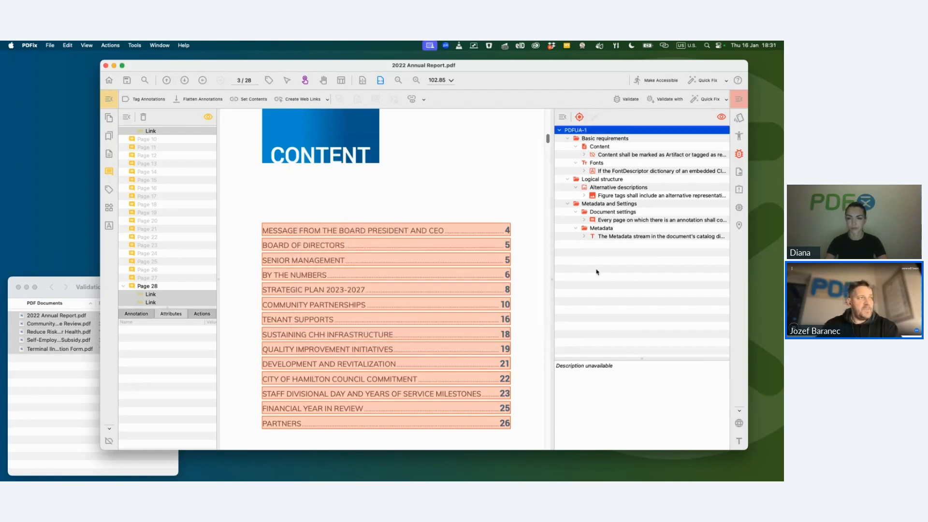
Close the 2022 Annual Report without saving its changes
left_click(106, 66)
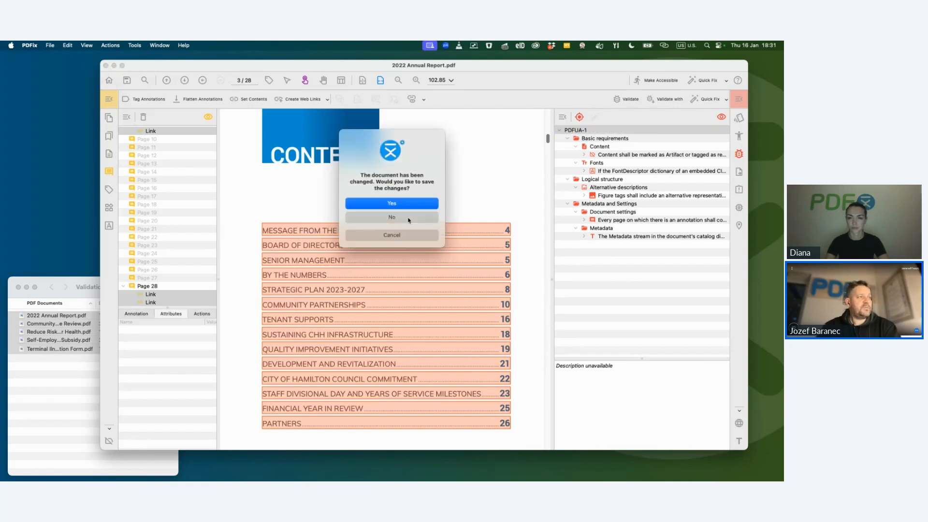
left_click(408, 217)
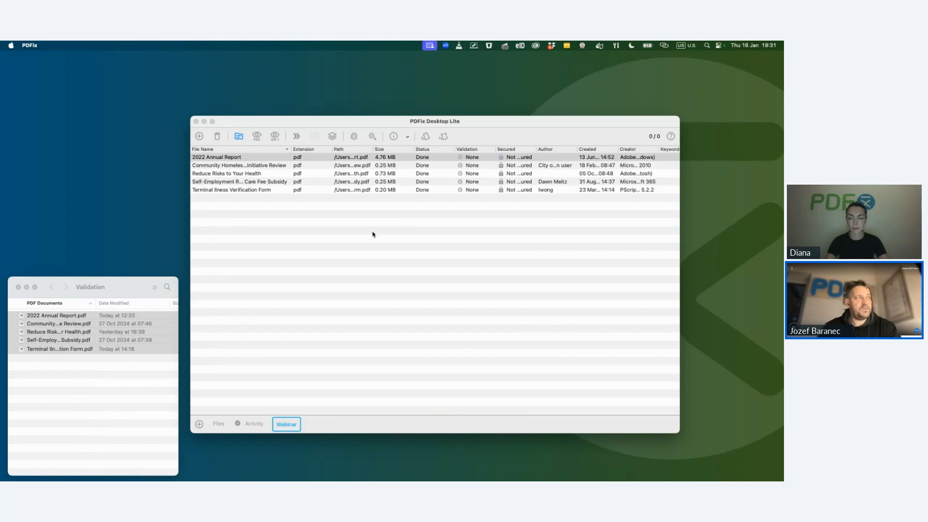
Validate all five PDF files in the Webinar file list together
left_click(323, 234)
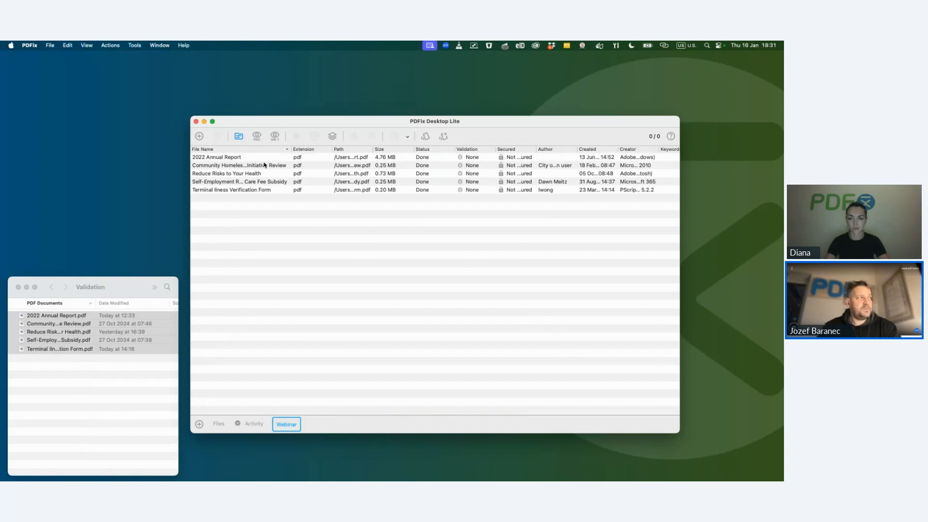
key("super+a")
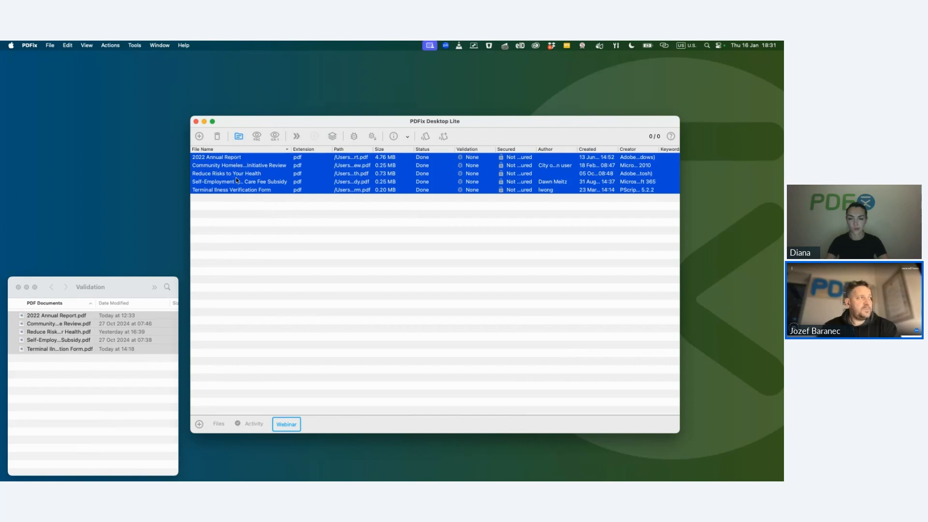
left_click(355, 137)
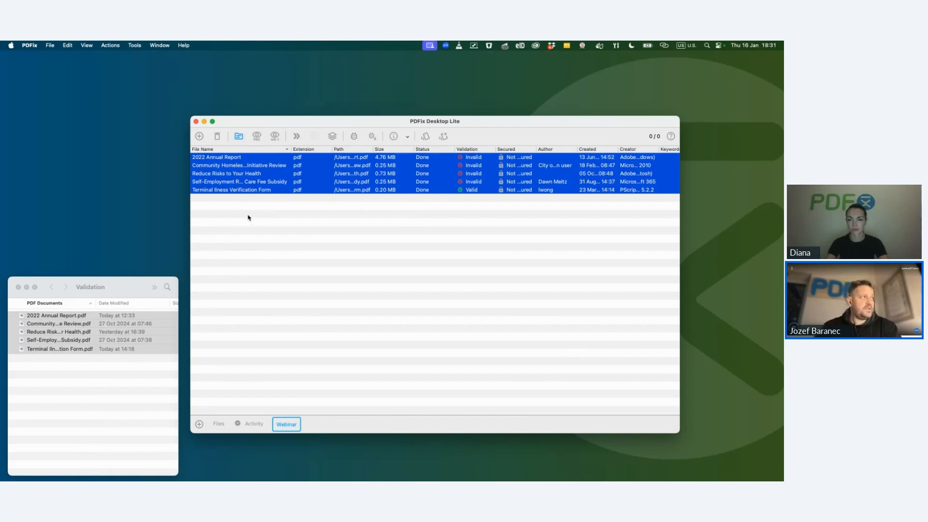
Check the validation status of each file, from Community Homelessness Prevention Initiative Review to Terminal Illness Verification Form
left_click(240, 161)
left_click(457, 166)
left_click(467, 174)
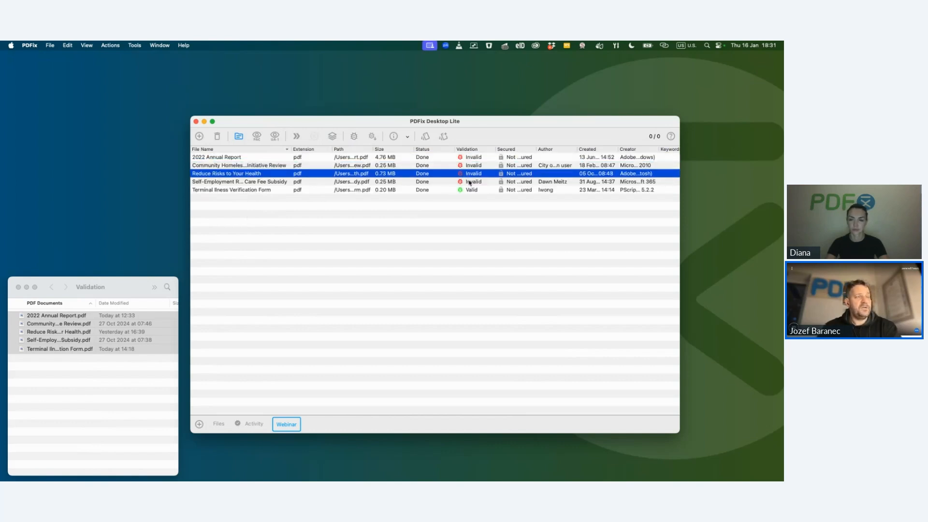
left_click(469, 182)
left_click(471, 190)
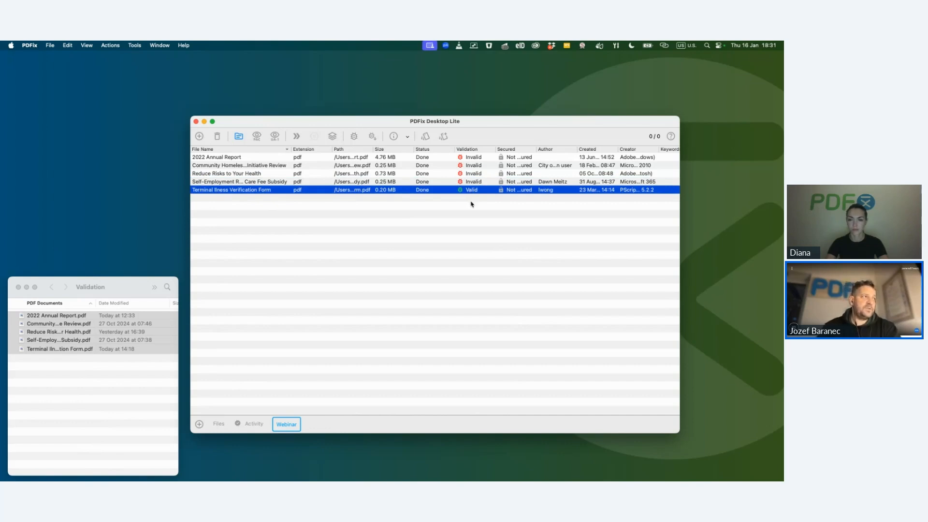
Show the batch results grouped by profile category and expand Basic requirements, Logical structure and Metadata & Settings
left_click(256, 137)
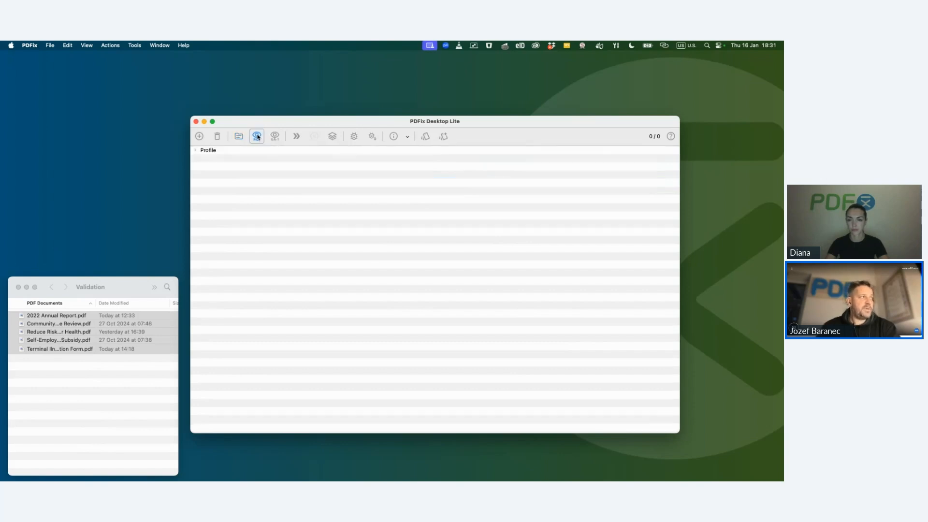
left_click(198, 150)
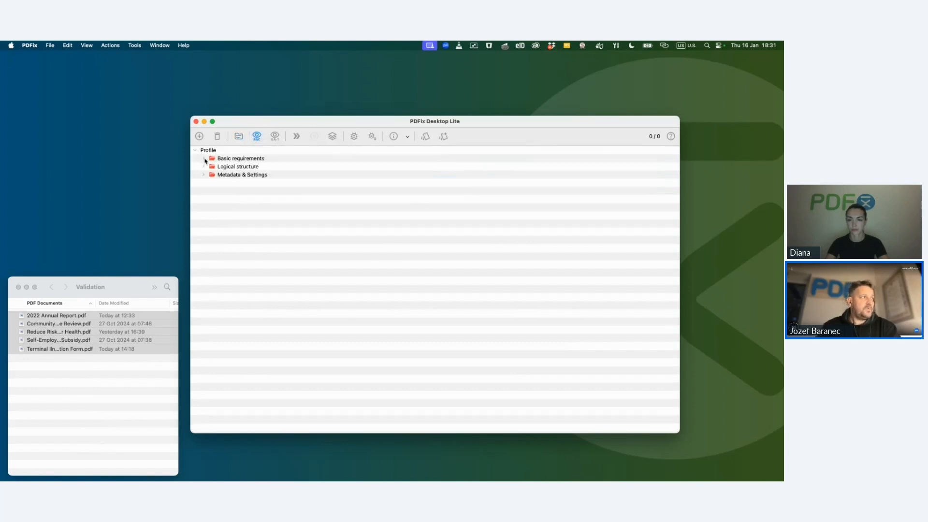
left_click(204, 159)
left_click(203, 183)
left_click(203, 208)
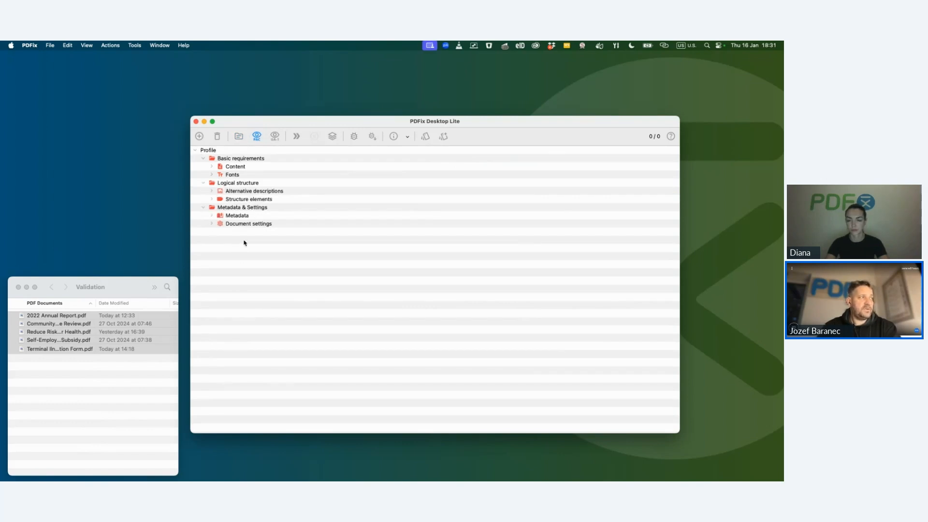
Show the batch results as a flat list of errors and examine which files the first four errors affect
left_click(274, 137)
left_click(196, 151)
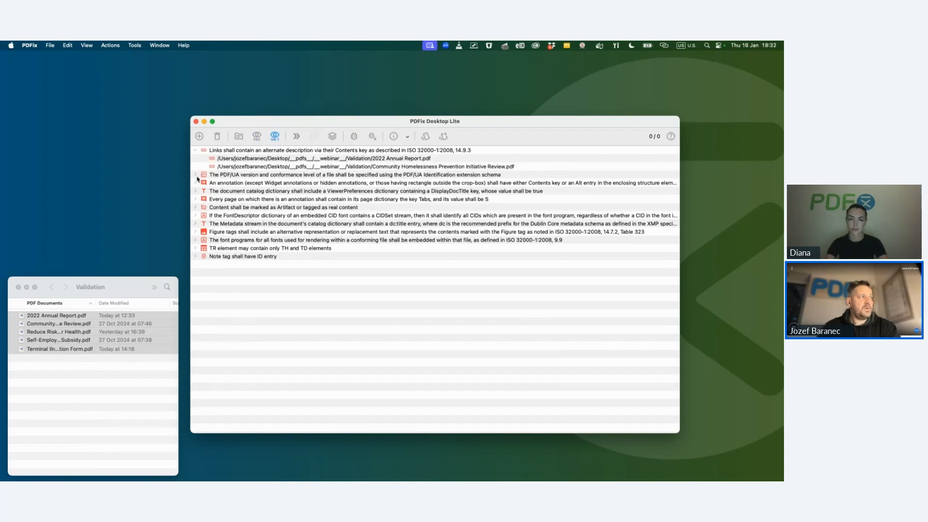
left_click(196, 174)
left_click(196, 216)
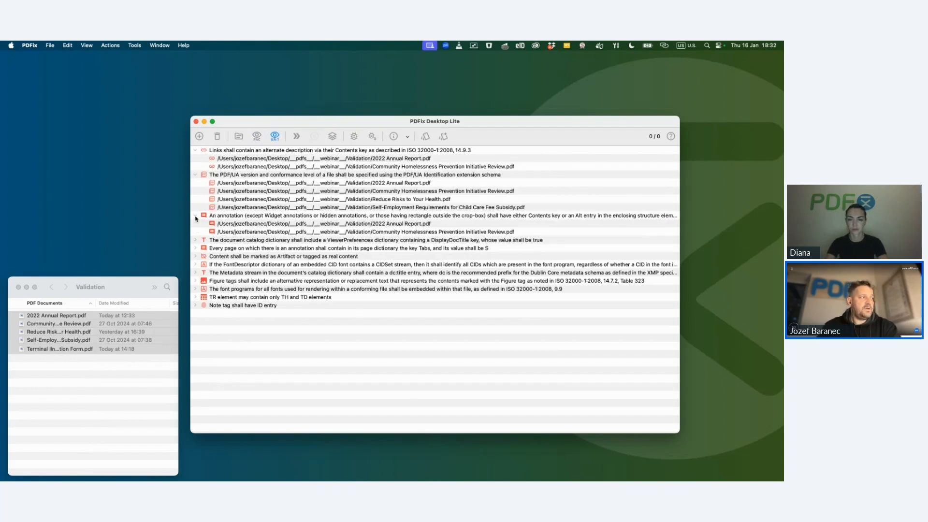
left_click(195, 241)
Return to the category view and list the files with content not marked as Artifact or tagged as real content
left_click(255, 137)
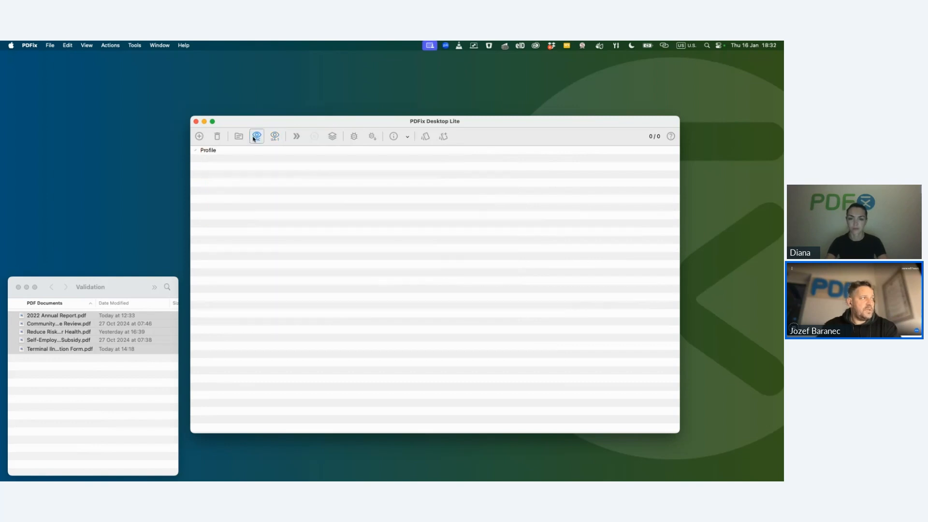
left_click(196, 151)
left_click(204, 158)
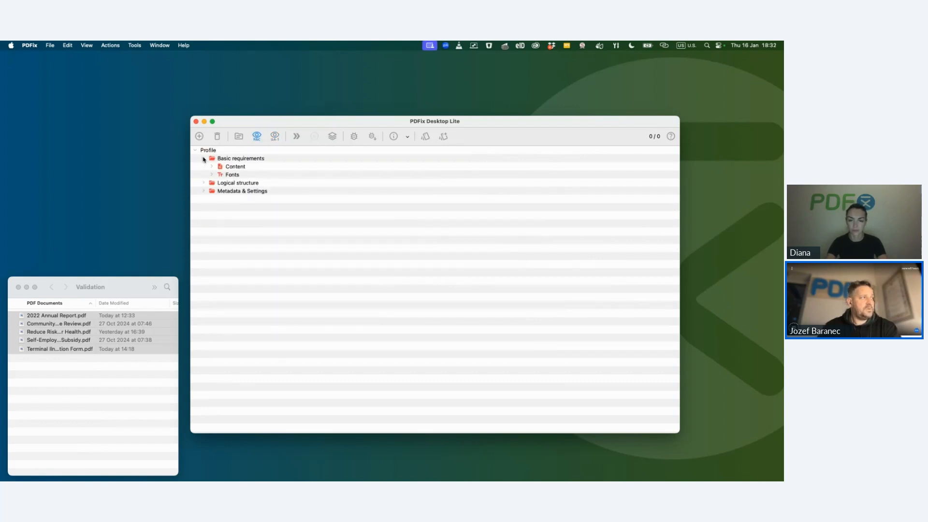
left_click(211, 167)
left_click(220, 175)
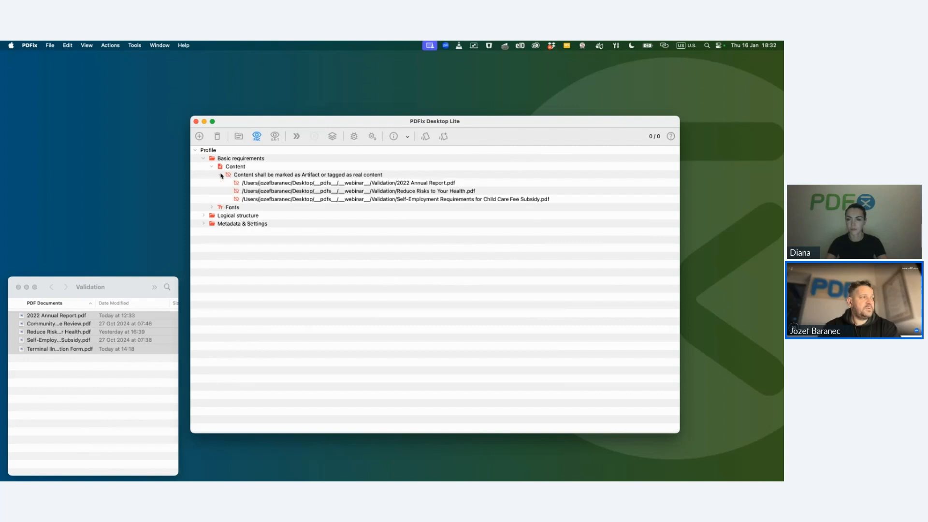
Select all files listed under the "Content shall be marked as Artifact or tagged as real content" error
left_click(308, 184)
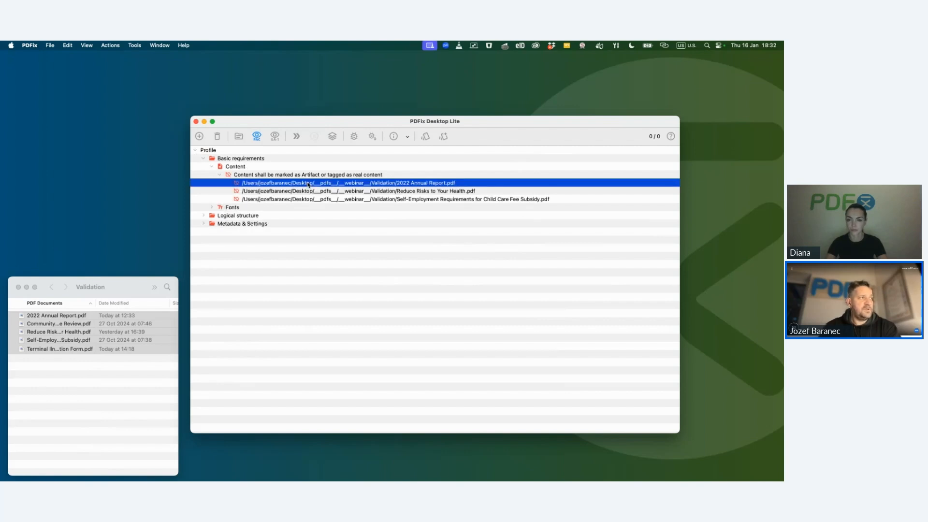
left_click(249, 175)
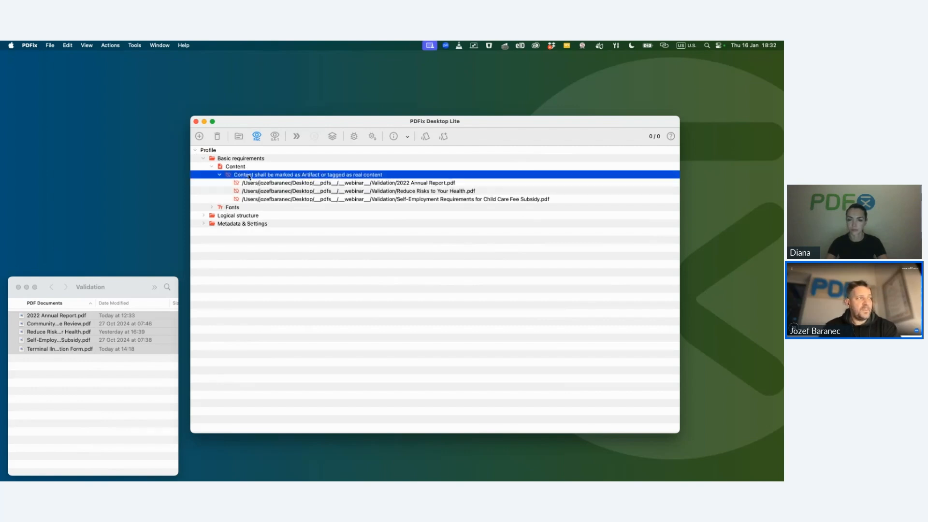
left_click(288, 184)
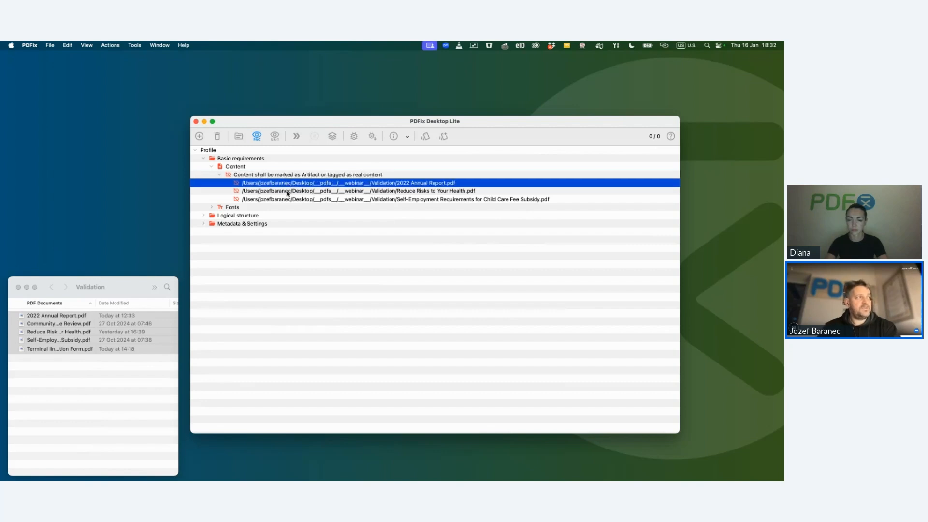
key("Down")
key("Down")
key("Up")
key("Up")
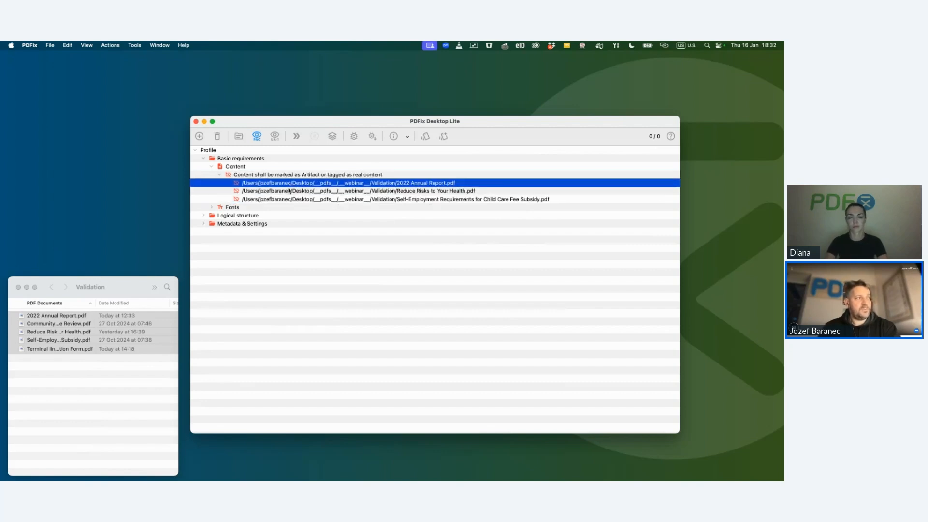
left_click(351, 200, "shift")
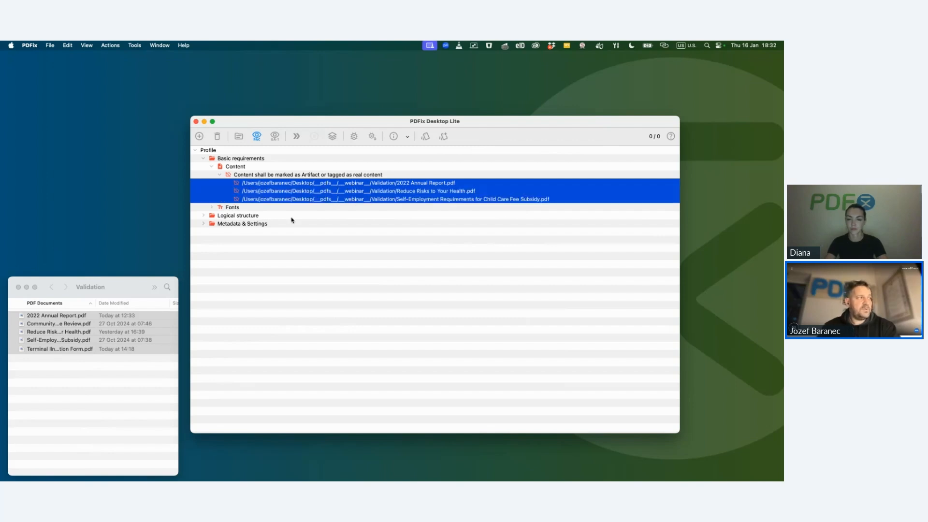
Expand the alternative descriptions errors under Logical structure and select both files listed under the missing link description error
left_click(204, 216)
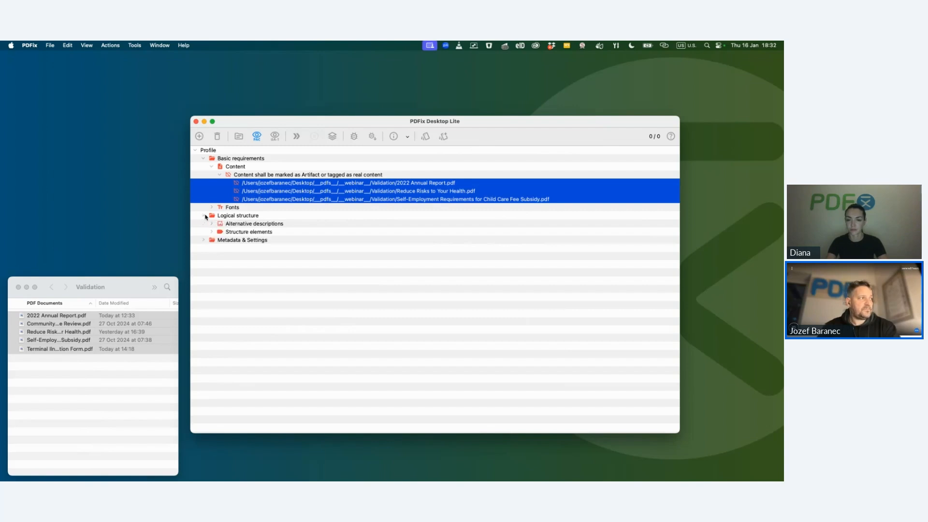
left_click(214, 224)
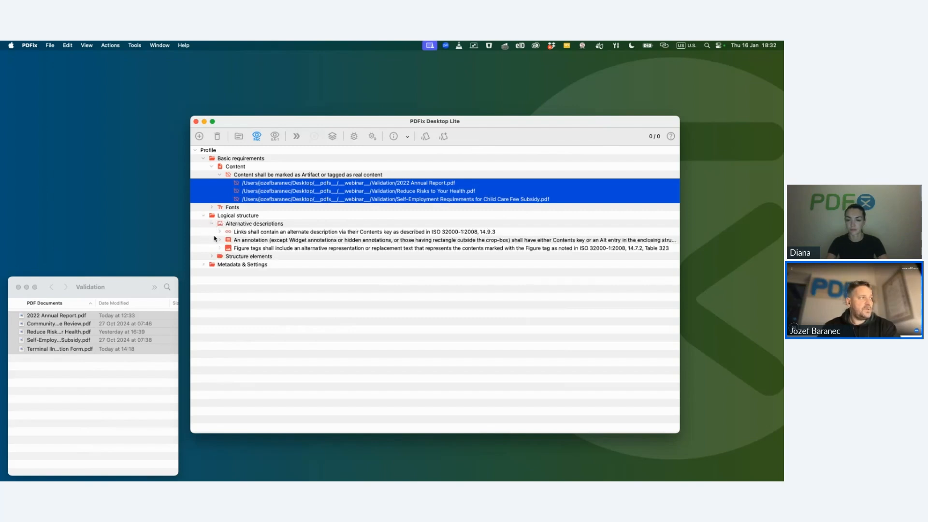
left_click(251, 234)
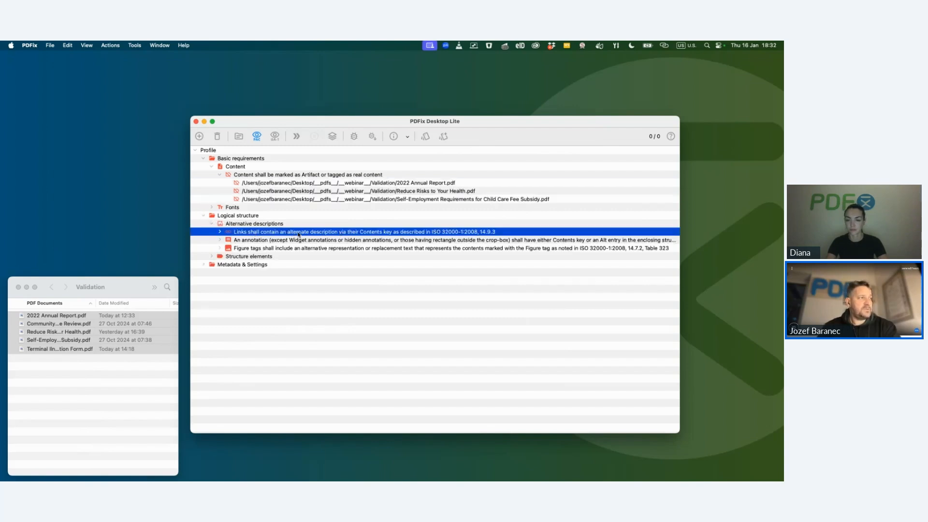
right_click(293, 233)
left_click(221, 233)
left_click(220, 232)
left_click(276, 240)
left_click(276, 247, "shift")
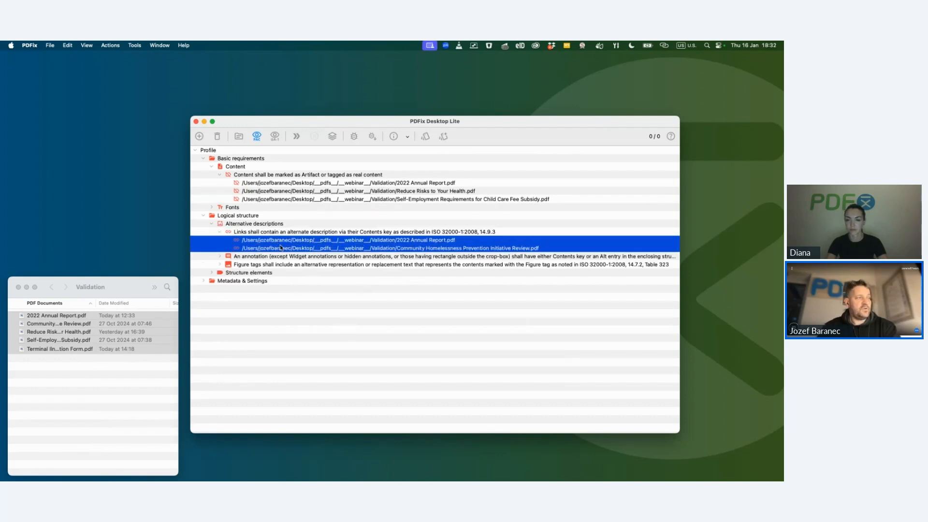
Examine the Set Contents annotation action's settings for the selected files and dismiss it without running
right_click(346, 245)
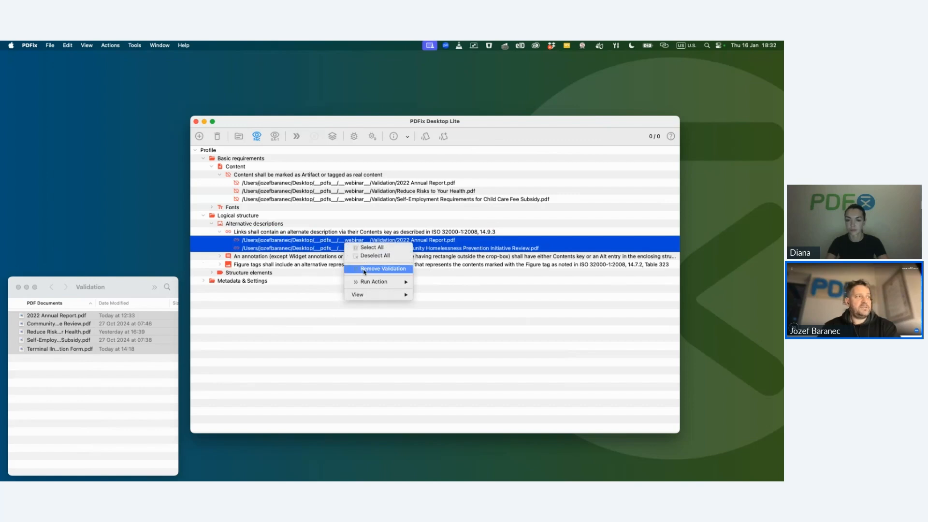
mouse_move(382, 282)
mouse_move(464, 300)
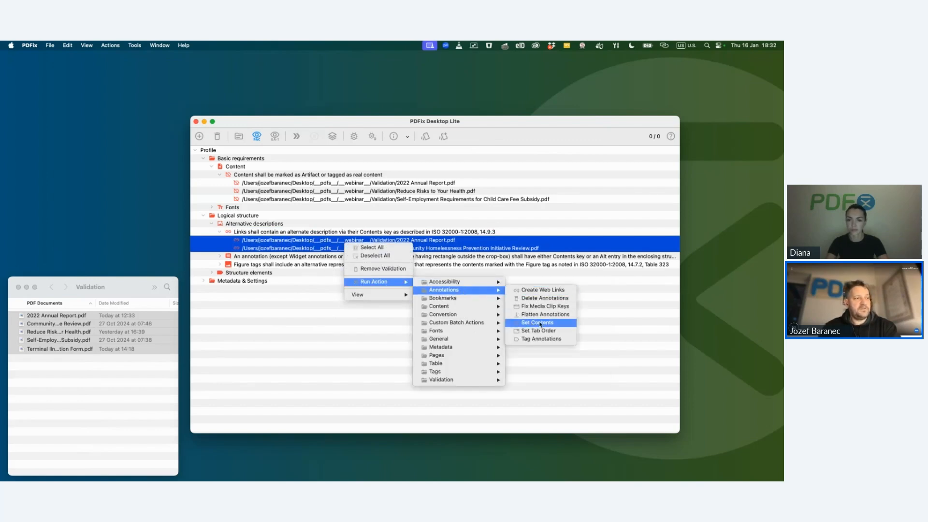
left_click(541, 323)
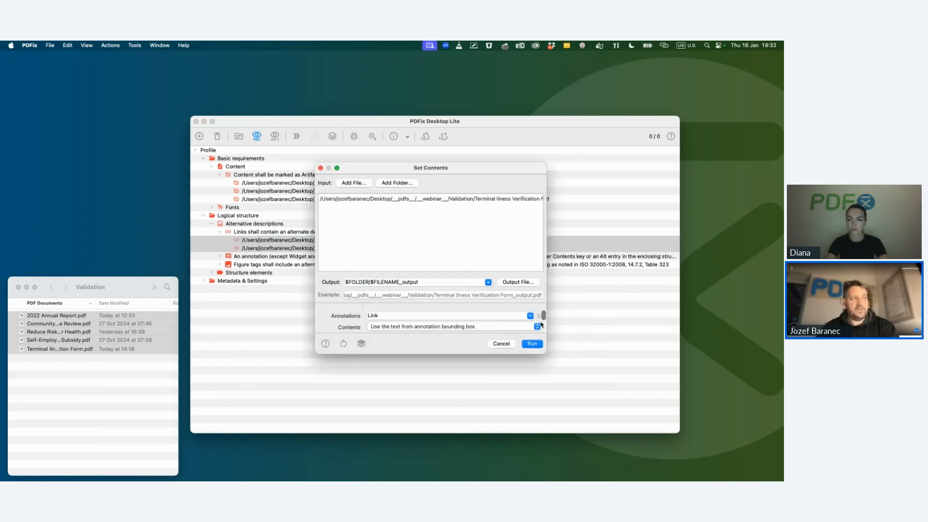
left_click(500, 345)
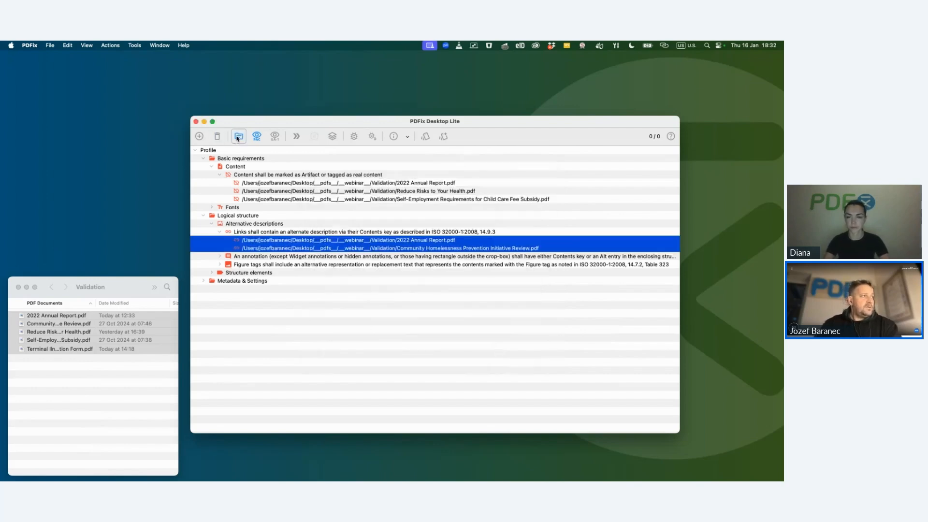
Look through the available validation profiles without choosing one
left_click(372, 137)
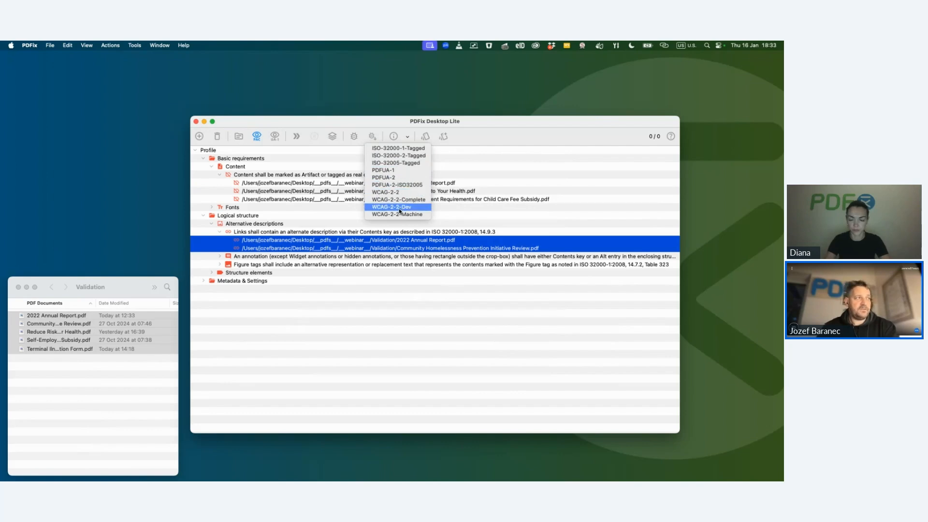
left_click(316, 122)
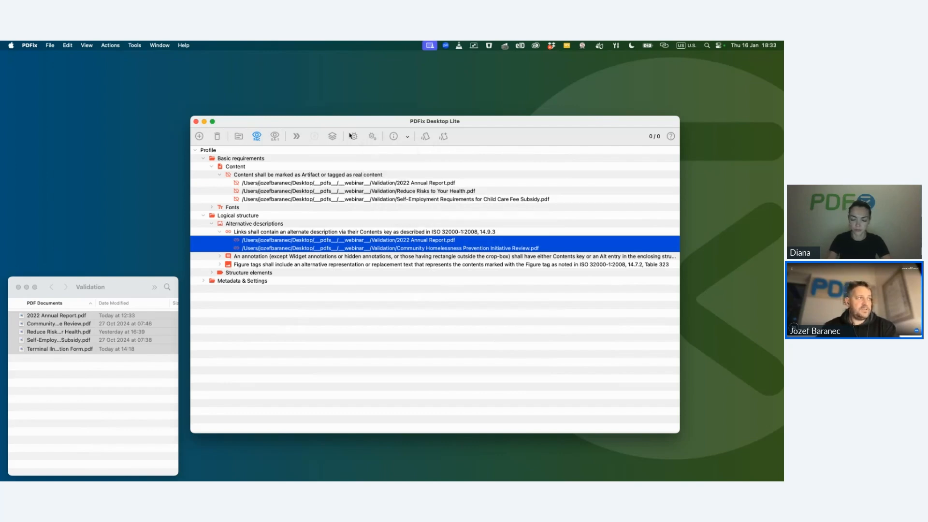
left_click(353, 137)
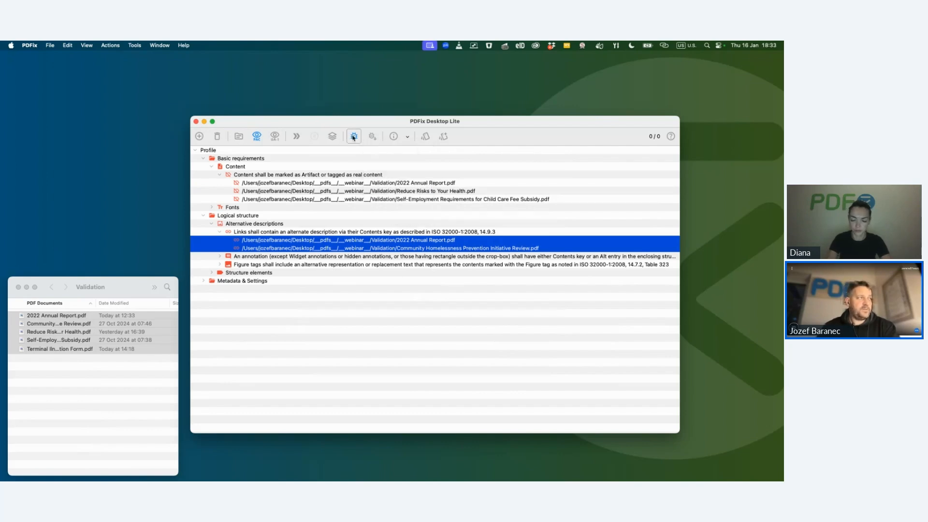
Return to the file list, select all five PDFs and open the PDF/UA Validation action for them
left_click(239, 137)
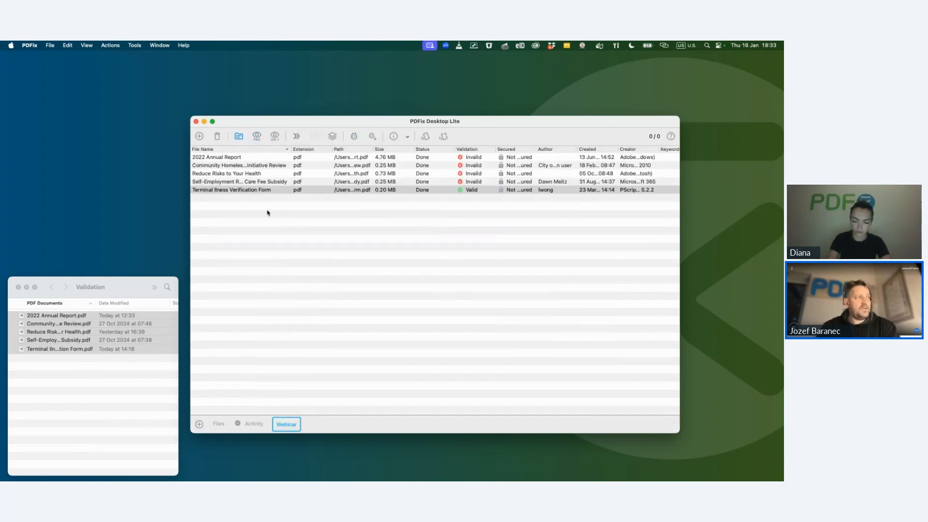
left_click(255, 157)
left_click(255, 190, "shift")
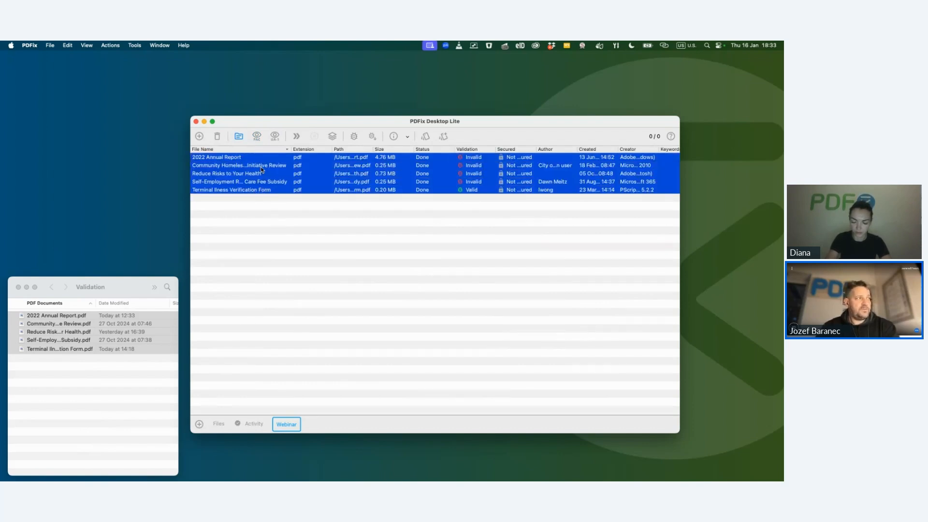
right_click(261, 170)
mouse_move(311, 267)
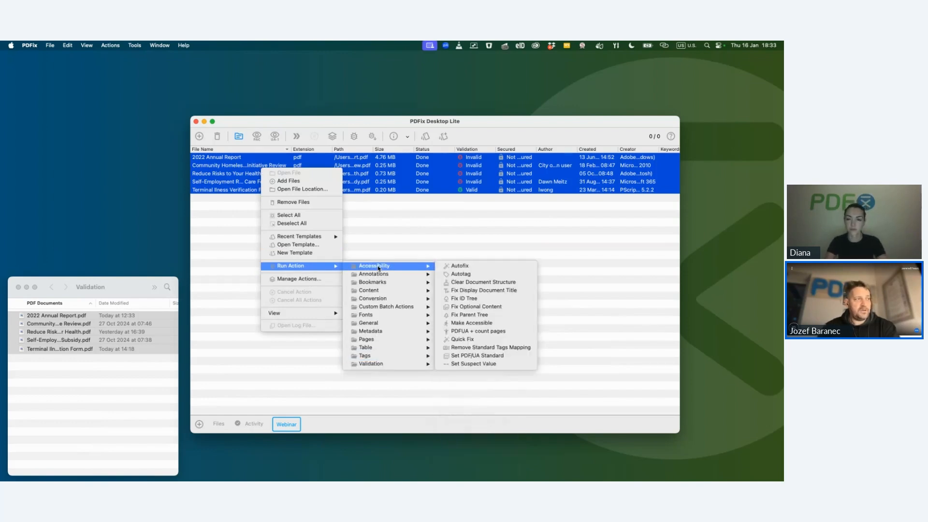
mouse_move(379, 277)
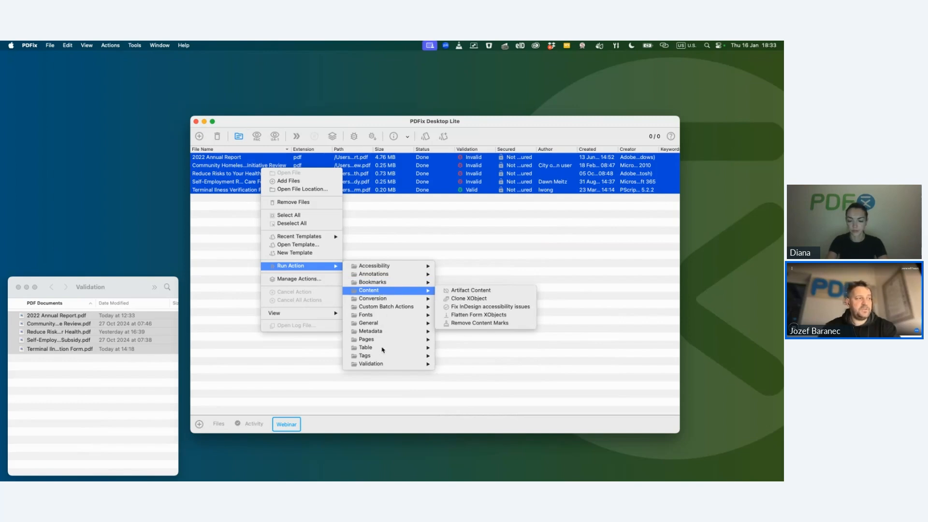
mouse_move(384, 366)
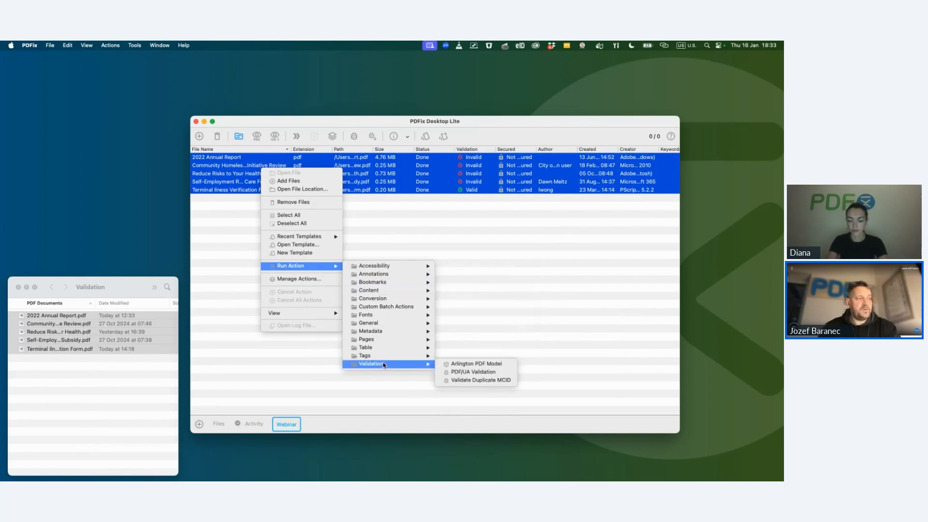
left_click(476, 373)
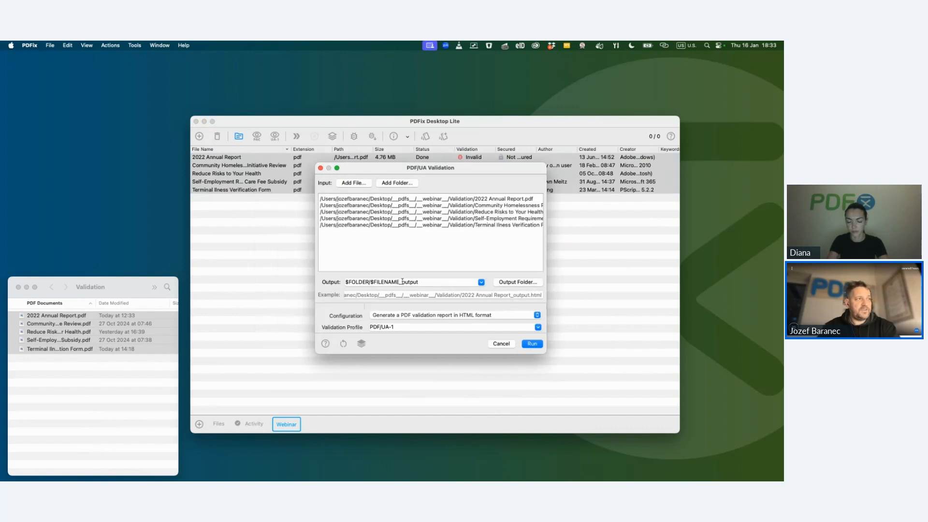
Set the output name to $FOLDER/$FILENAME_report, keep the HTML validation report without profile, and run the PDF/UA validation
left_click_drag(402, 282, 419, 282)
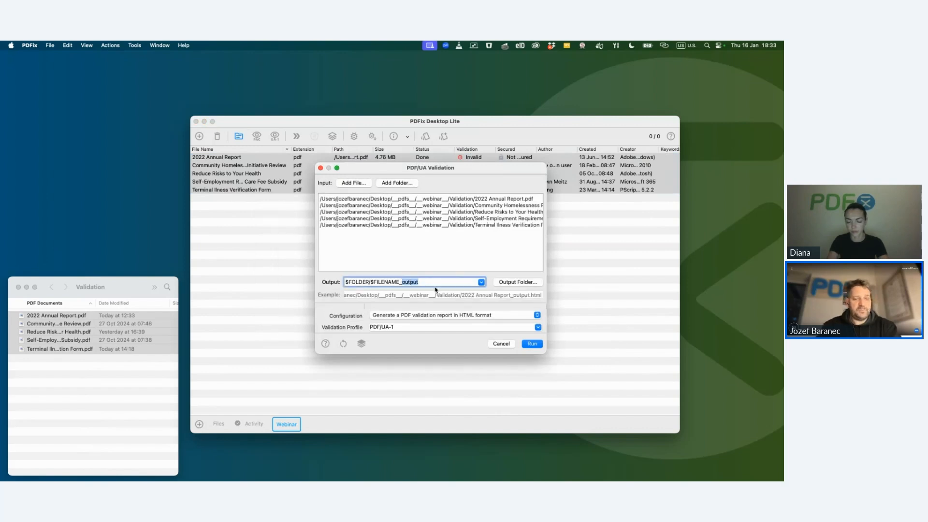
type("report")
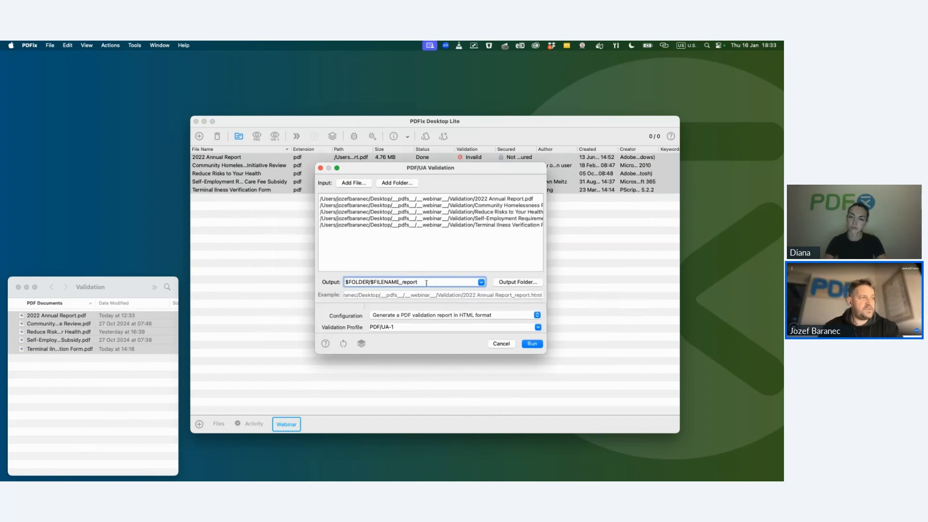
left_click_drag(370, 282, 398, 281)
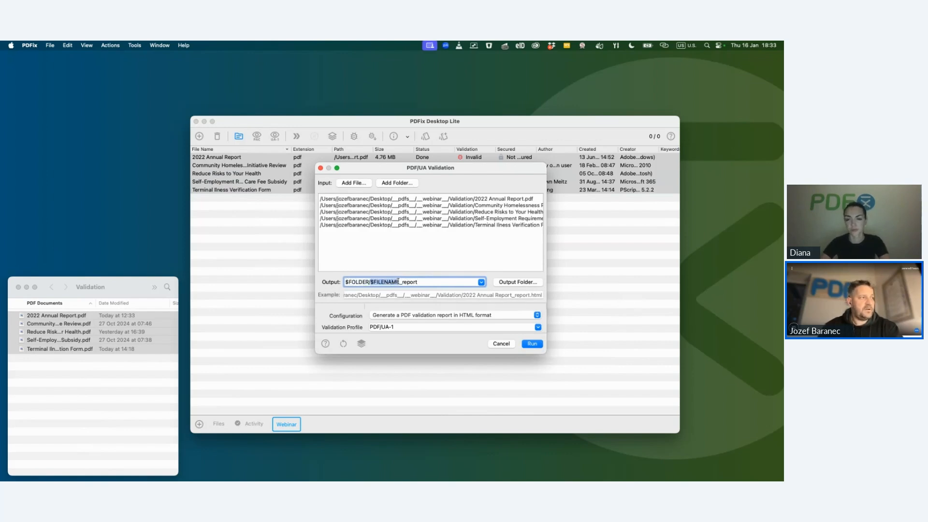
left_click(423, 282)
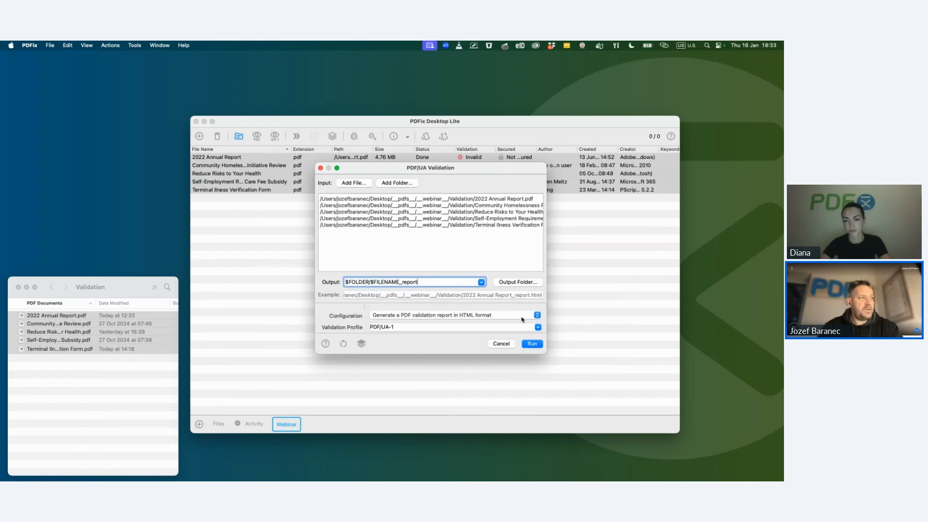
left_click(482, 317)
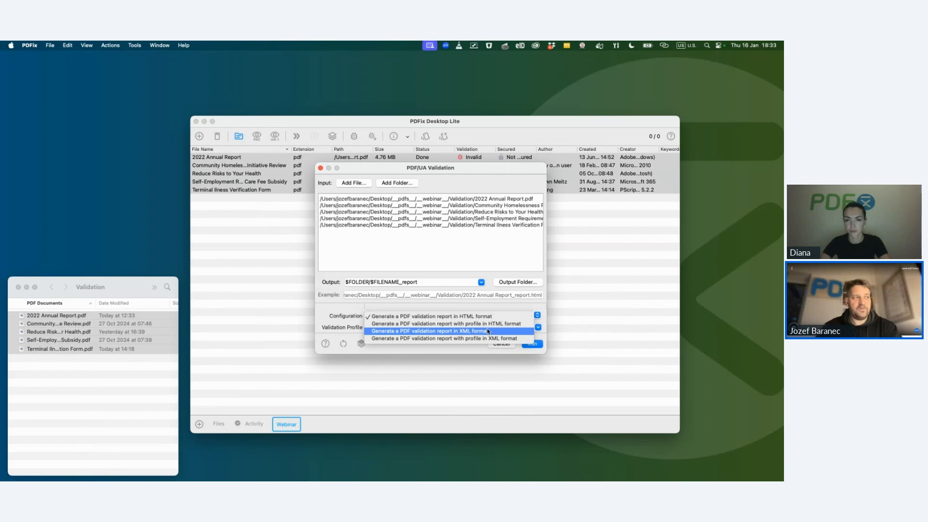
left_click(490, 316)
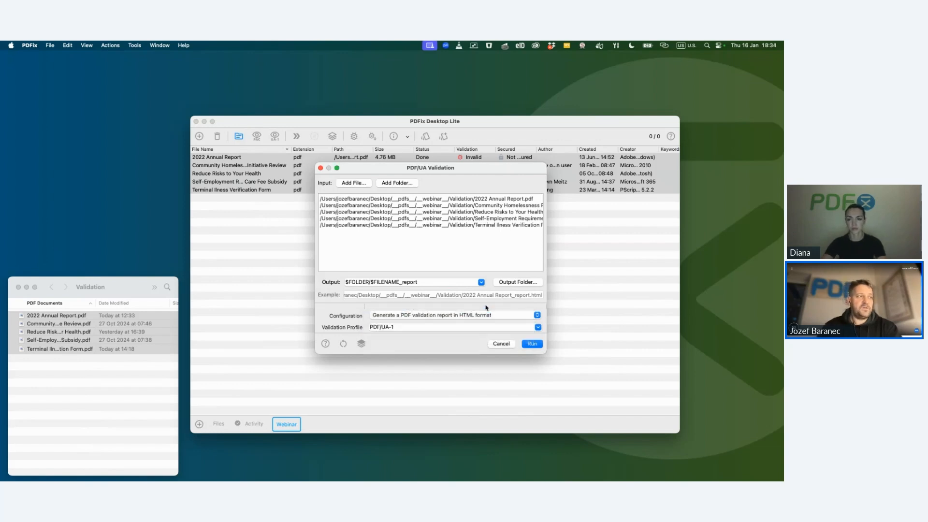
left_click(532, 344)
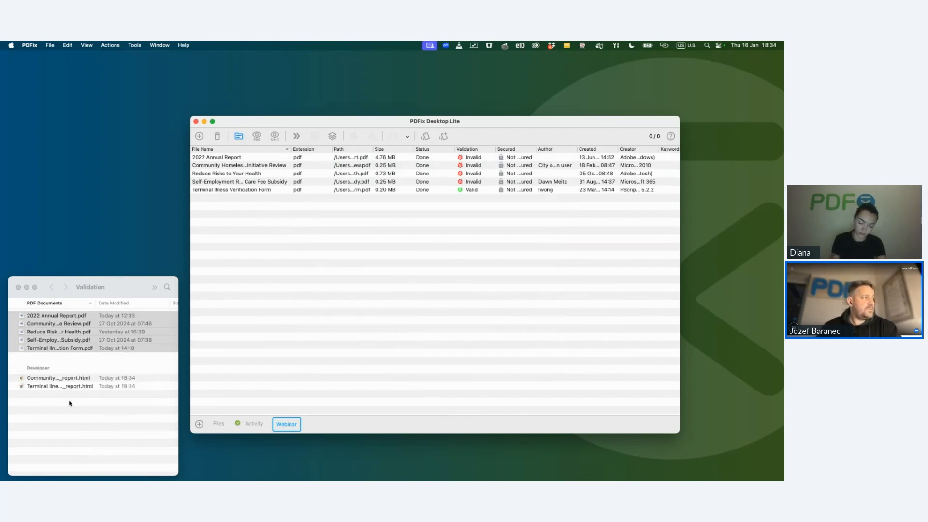
Open the generated HTML validation report for the 2022 Annual Report from the Validation folder
left_click(51, 379)
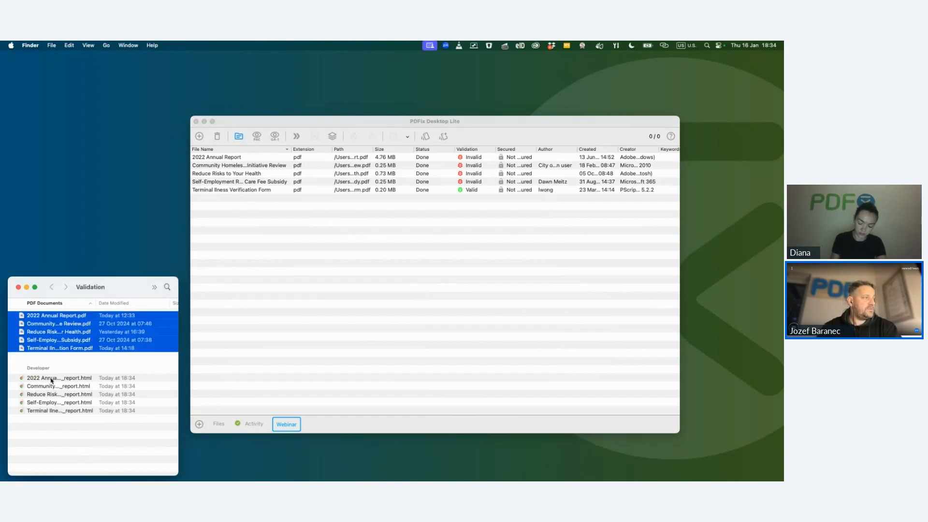
left_click(50, 378)
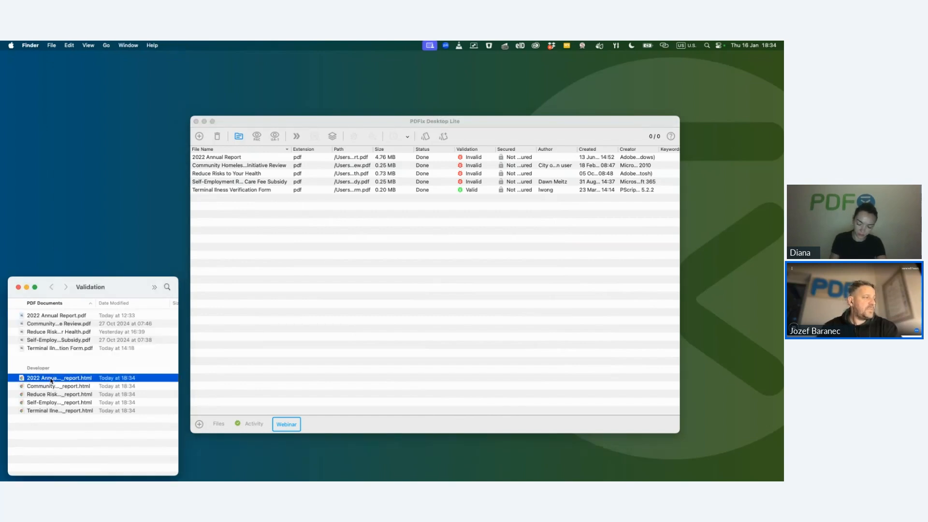
double_click(66, 380)
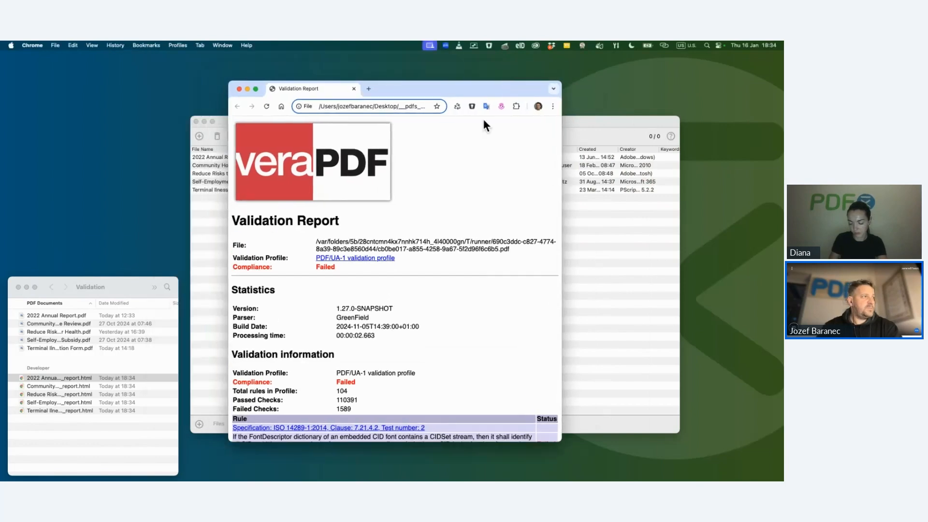
Review the failed rules and their occurrence counts in the validation report, and close the report
scroll(416, 303, "down", 15)
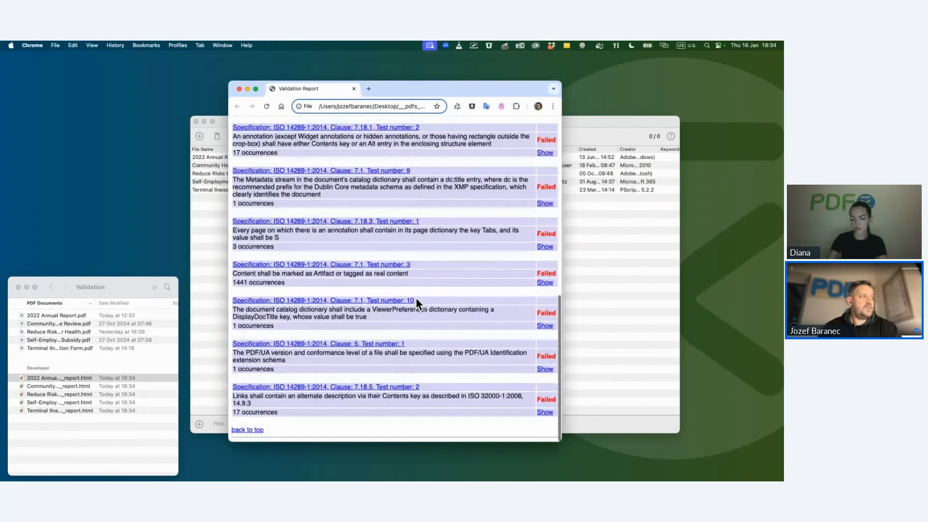
scroll(415, 304, "up", 15)
scroll(416, 304, "down", 8)
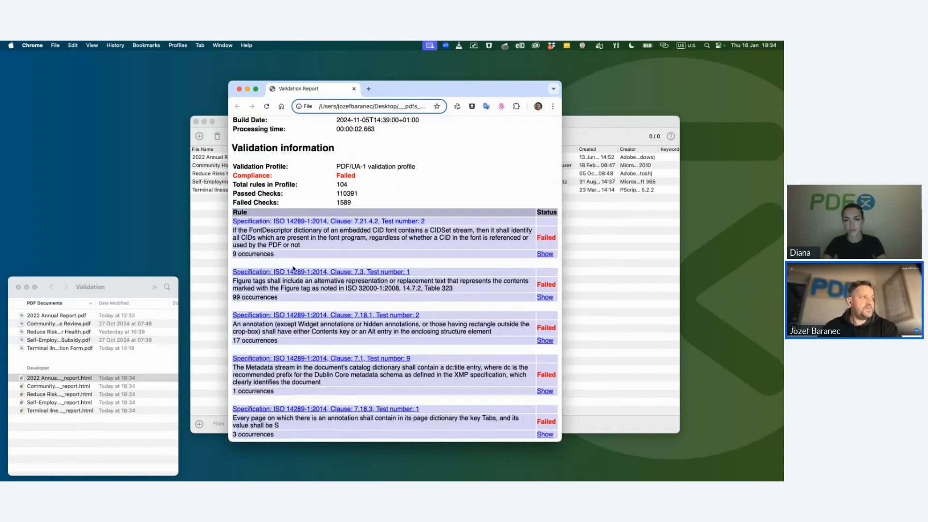
left_click_drag(277, 298, 233, 298)
left_click(259, 306)
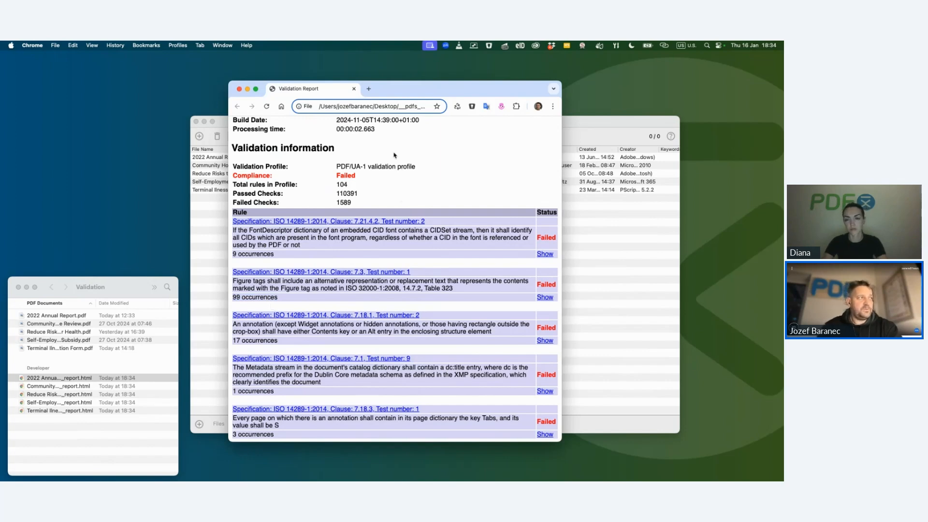
left_click(355, 89)
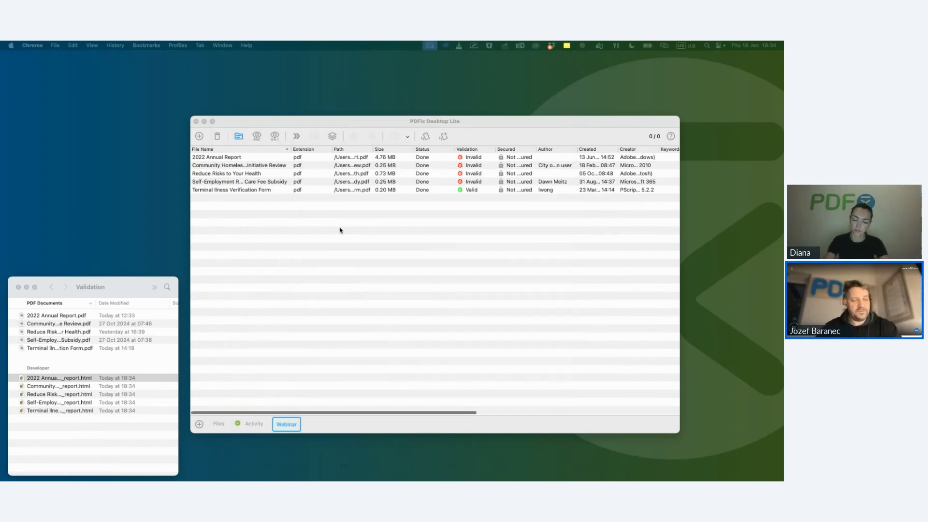
Open the Actions Manager in PDFix and expand the Custom Batch Actions category
left_click(275, 158)
left_click(283, 210)
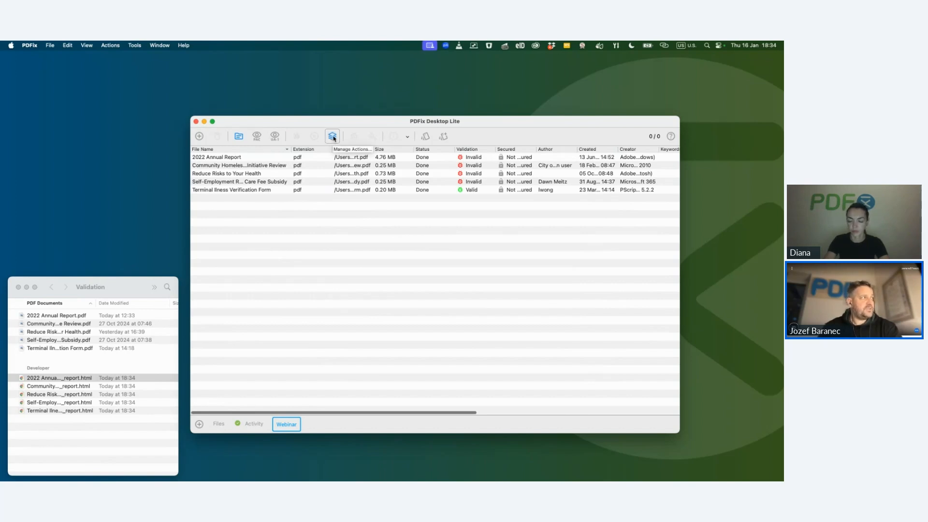
left_click(110, 45)
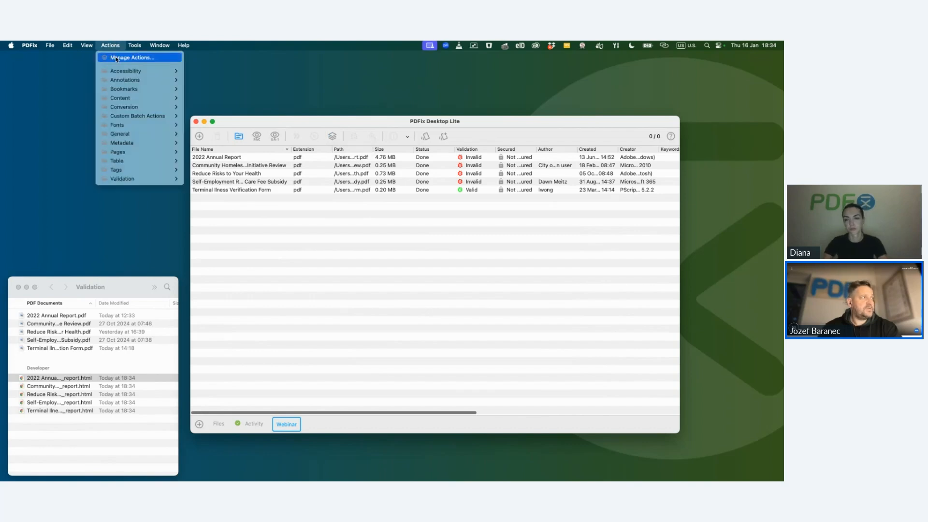
left_click(126, 58)
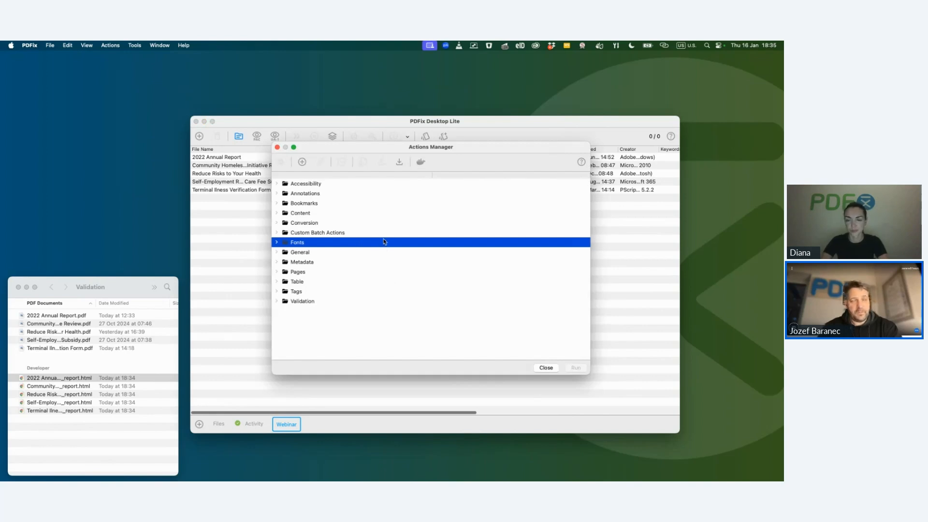
left_click(277, 233)
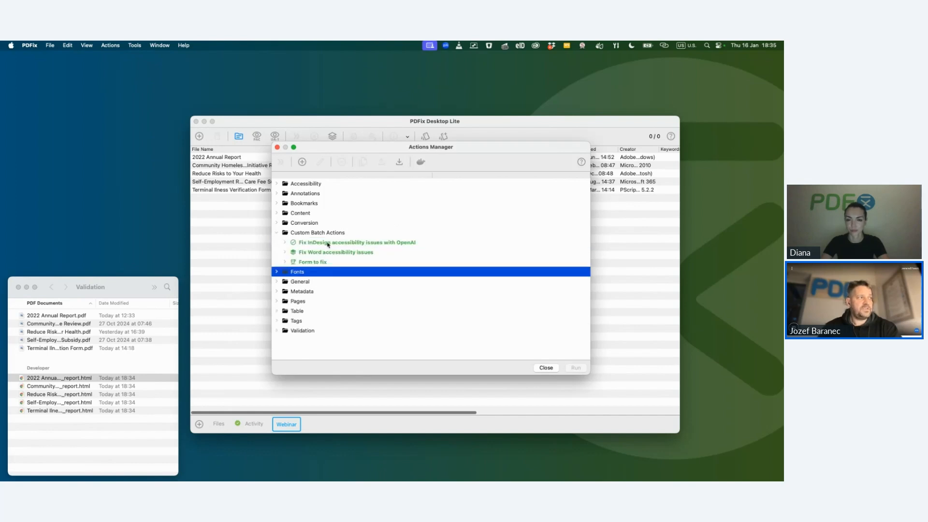
Inspect the actions contained in the custom batch actions for InDesign issues, Word issues and forms, and collapse them again
left_click(285, 244)
left_click(285, 244)
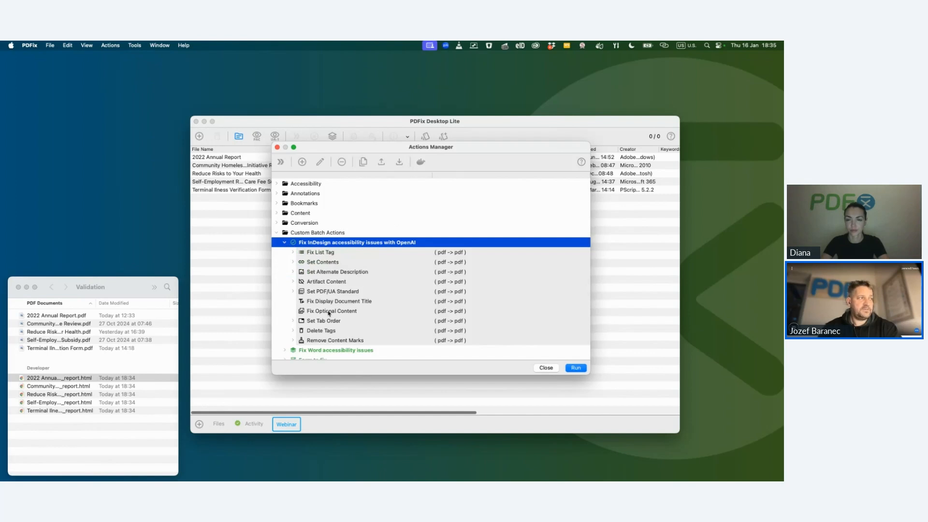
left_click(285, 244)
left_click(286, 253)
left_click(285, 252)
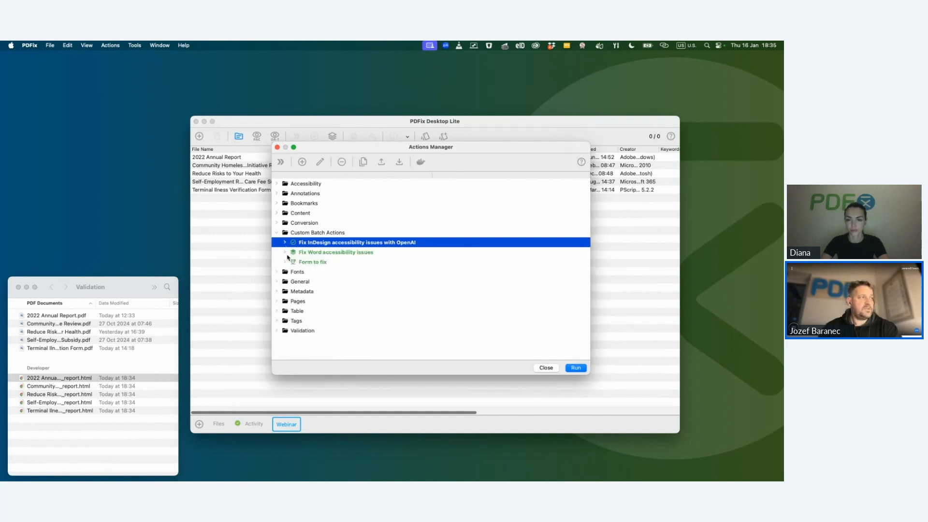
left_click(285, 262)
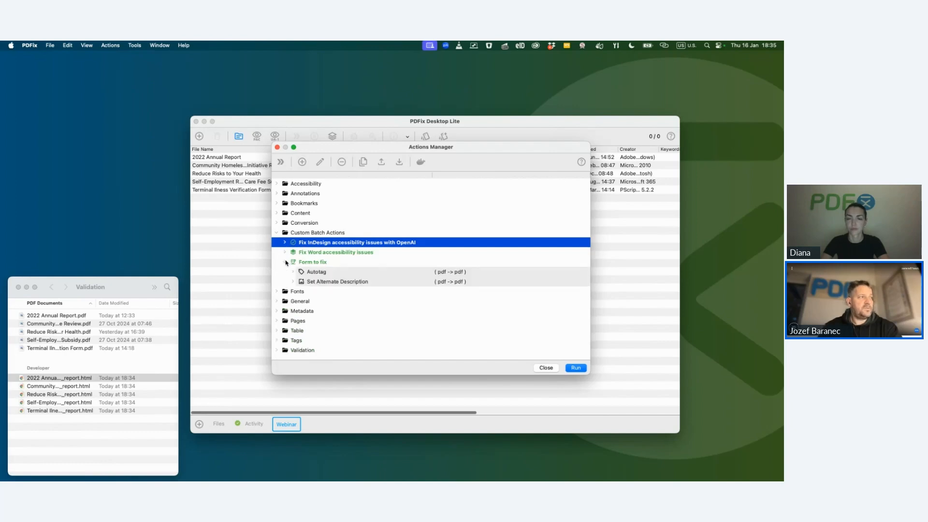
left_click(285, 262)
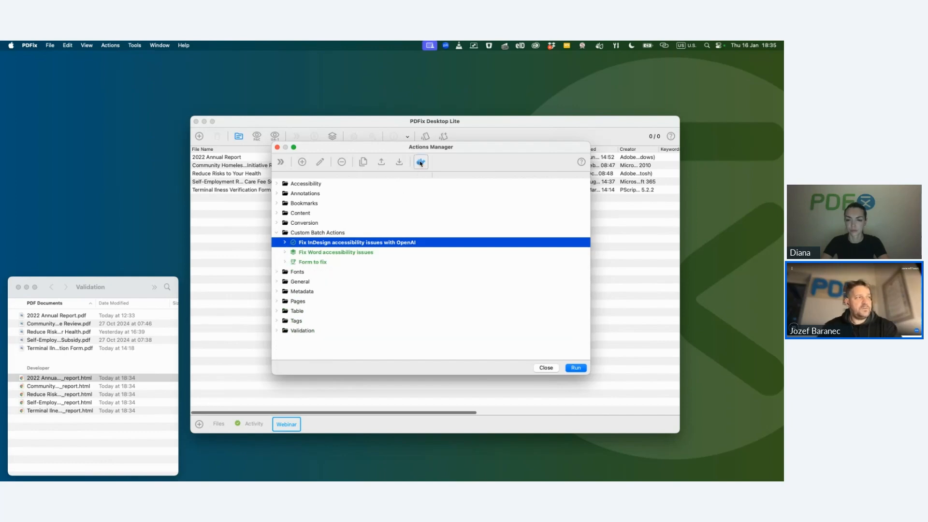
Open the External Actions window and check the Local and Docker source types, leaving Docker selected
left_click(420, 163)
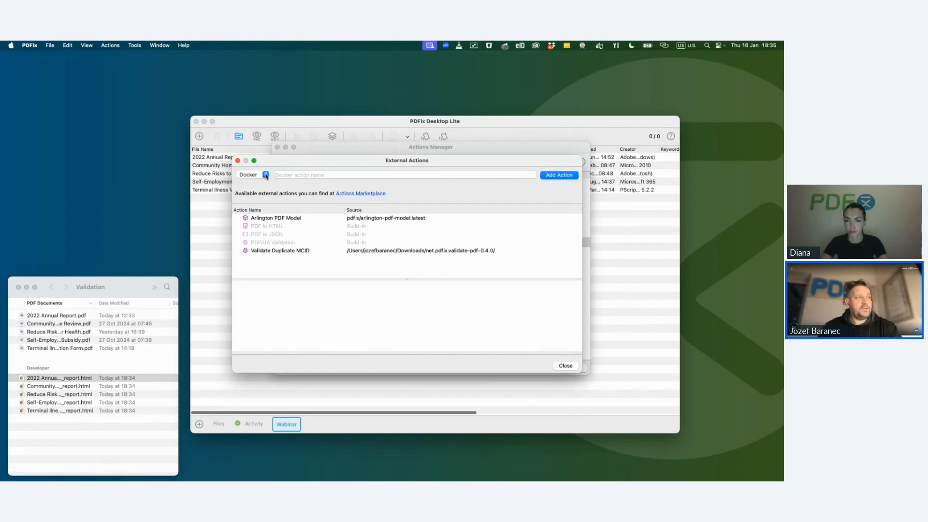
left_click(266, 176)
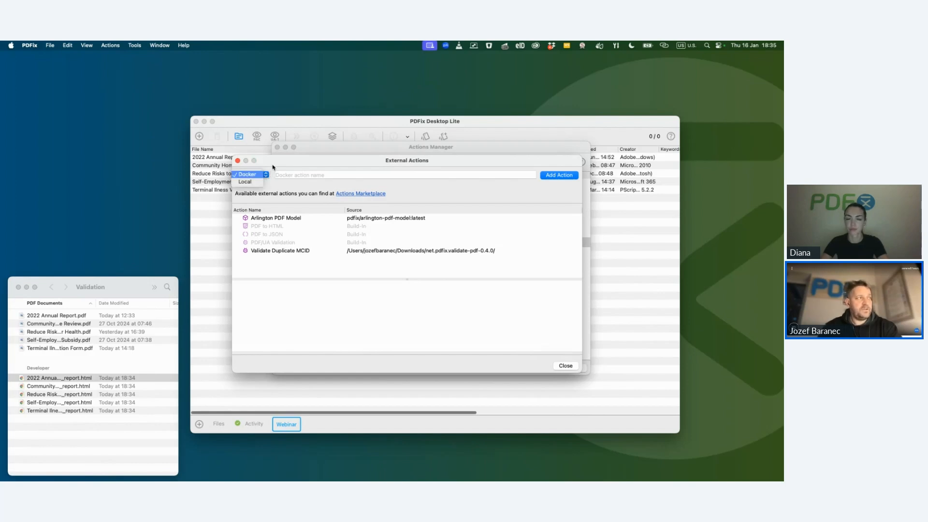
left_click(266, 174)
left_click(266, 176)
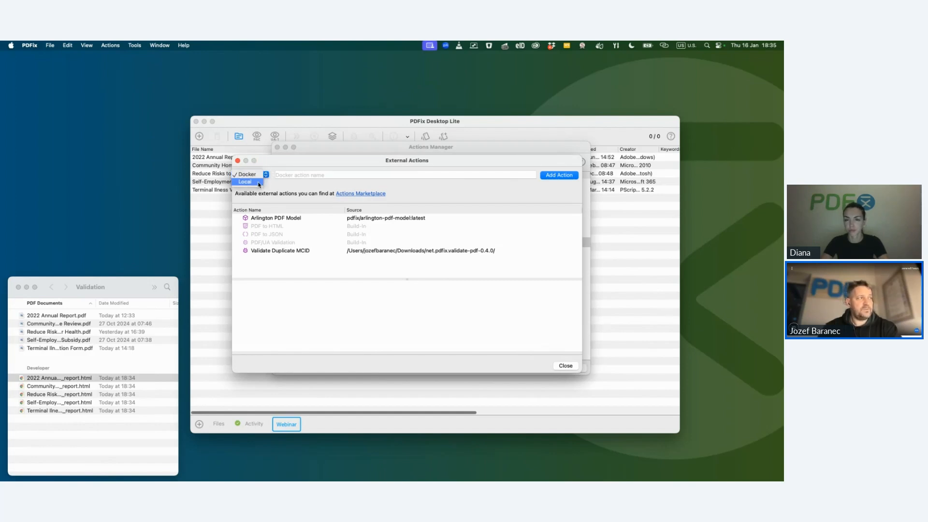
left_click(258, 182)
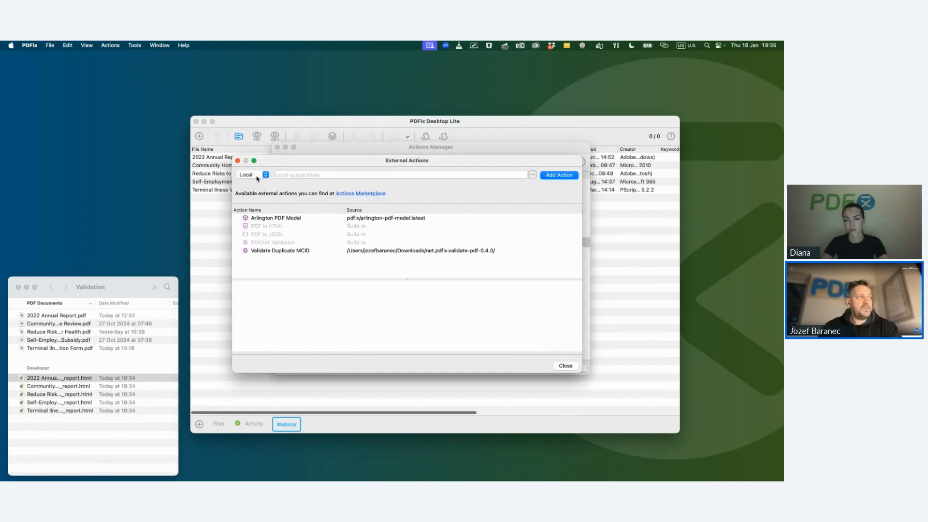
left_click(315, 174)
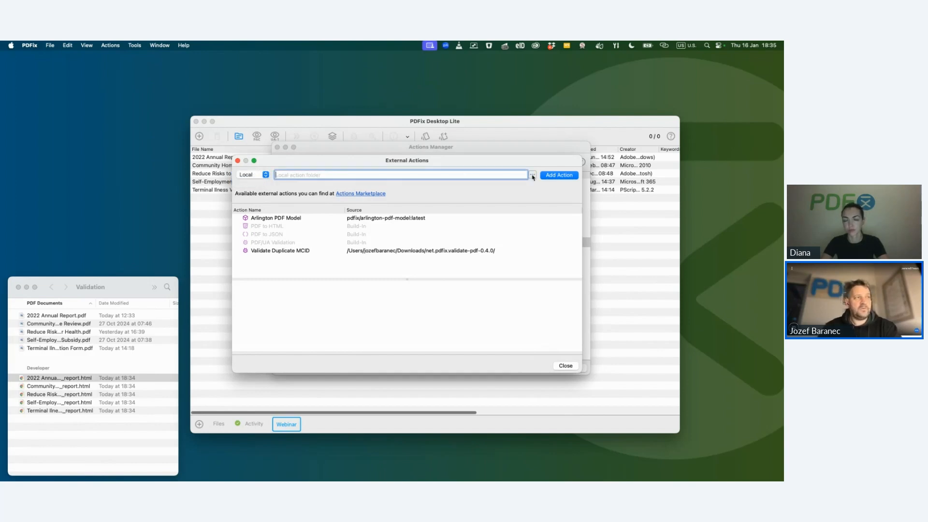
left_click(256, 177)
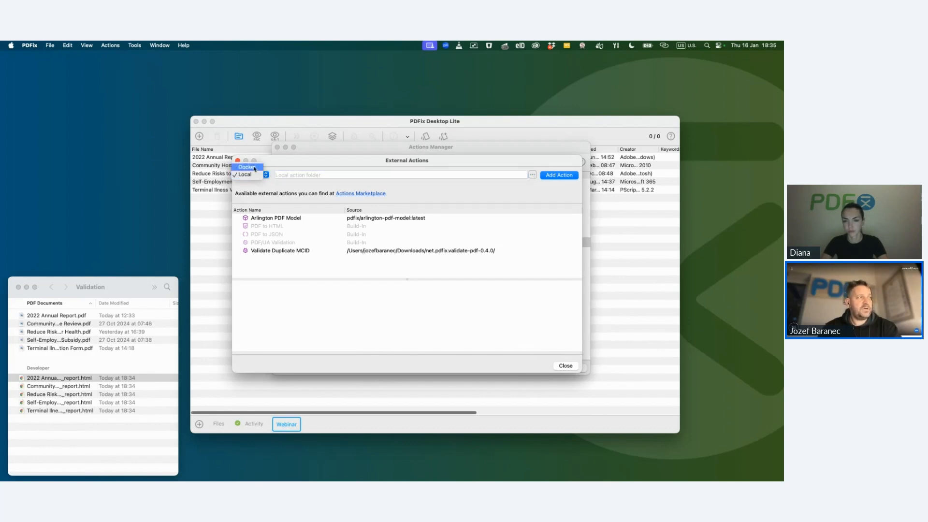
left_click(255, 168)
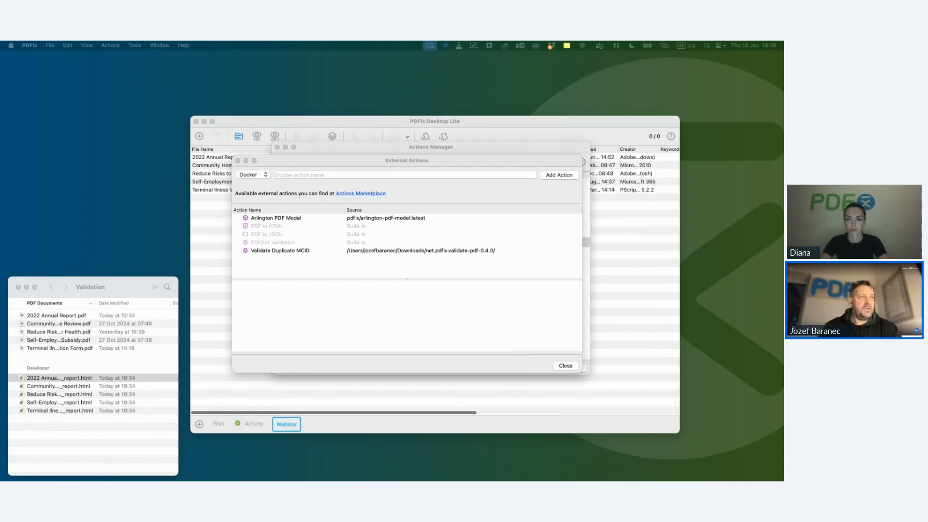
Switch to Safari, visit docker.com to view the Docker Desktop download page, and minimize the browser
left_click_drag(783, 54, 654, 84)
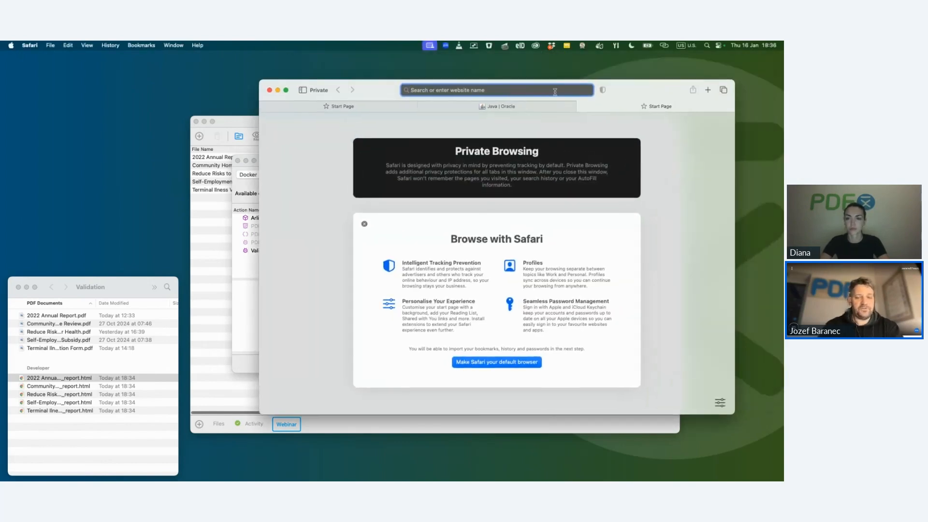
type("docker.com")
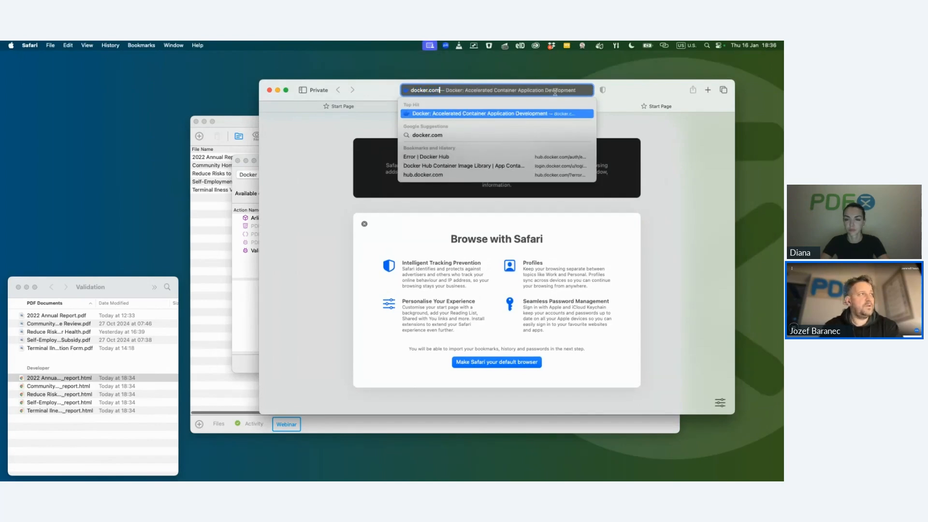
key("Return")
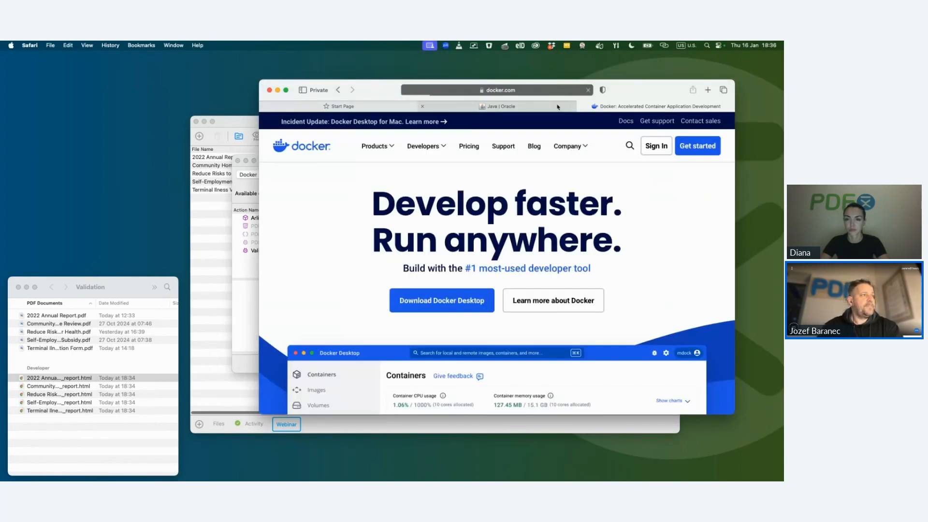
scroll(511, 313, "down", 2)
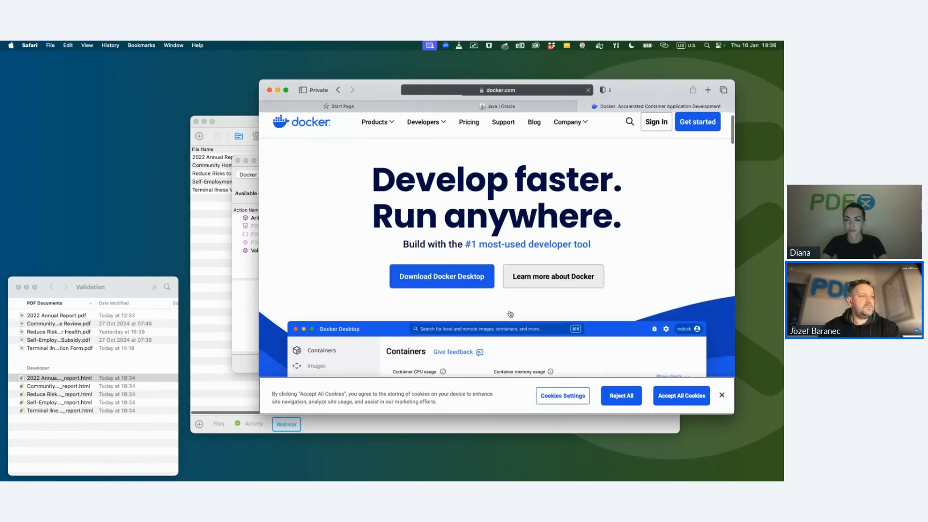
scroll(511, 313, "down", 1)
mouse_move(464, 251)
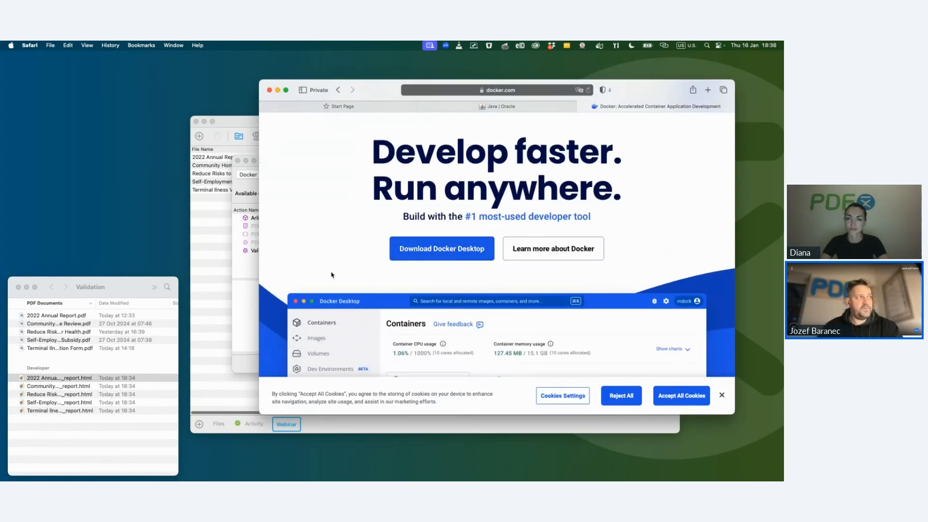
scroll(300, 179, "down", 1)
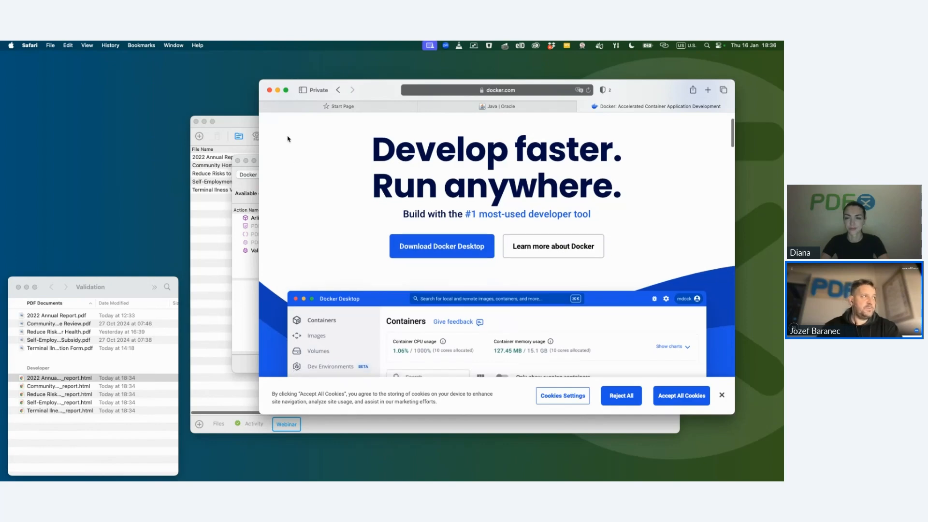
left_click(278, 90)
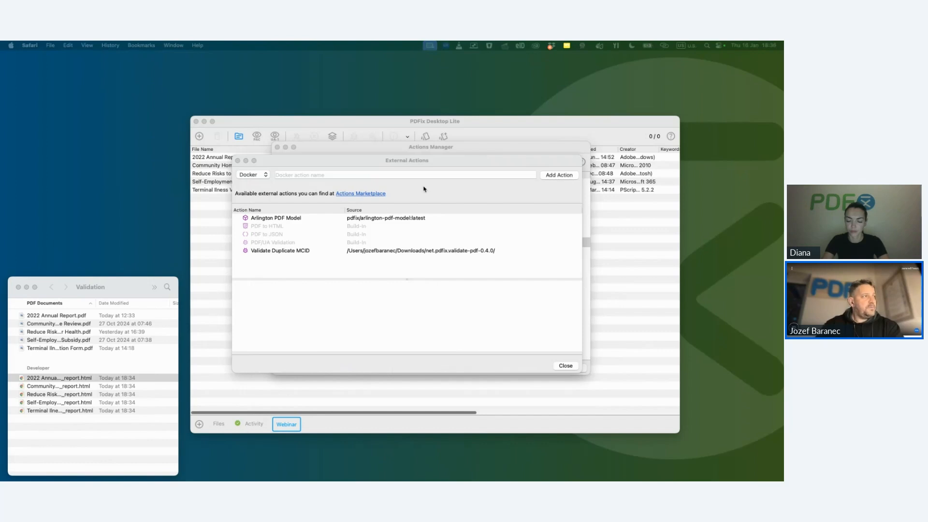
Return to Safari, load pdfix.net in a new tab, and open the PDFix Actions Marketplace page
left_click(396, 194)
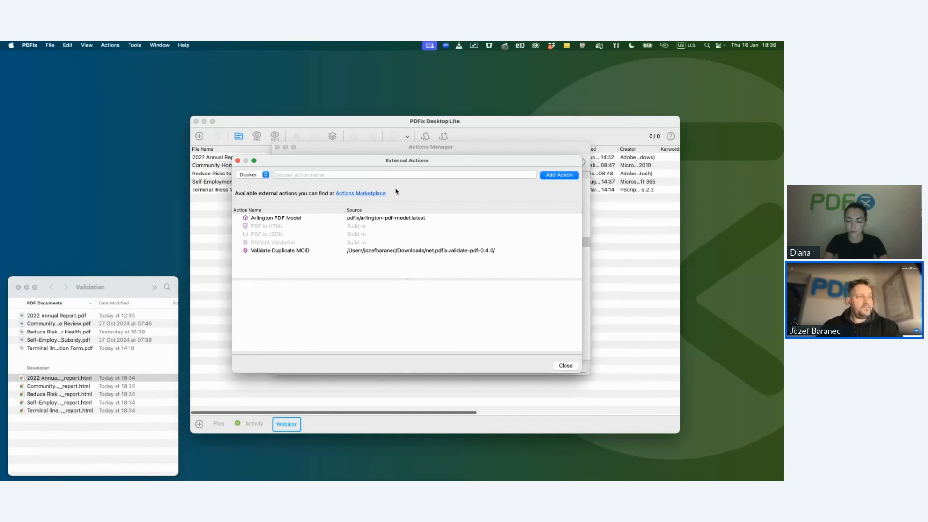
left_click(360, 194)
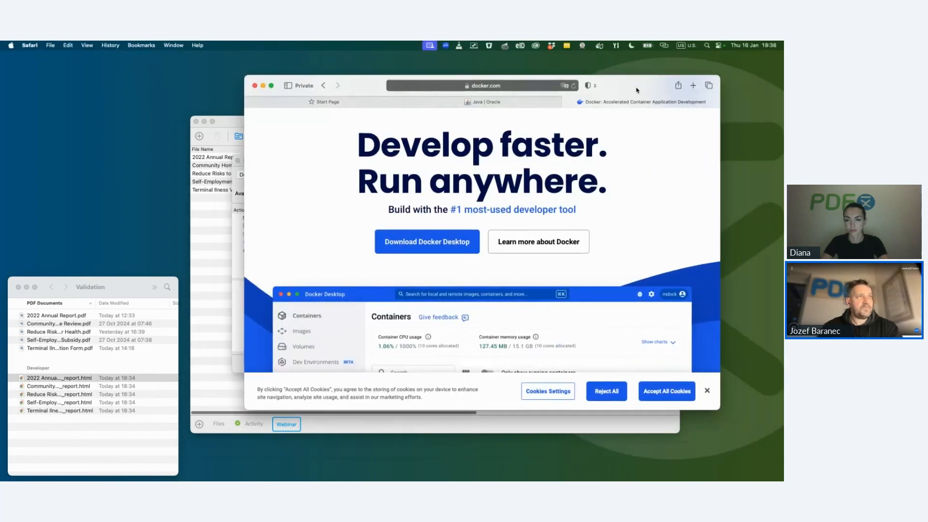
left_click(693, 85)
type("pd")
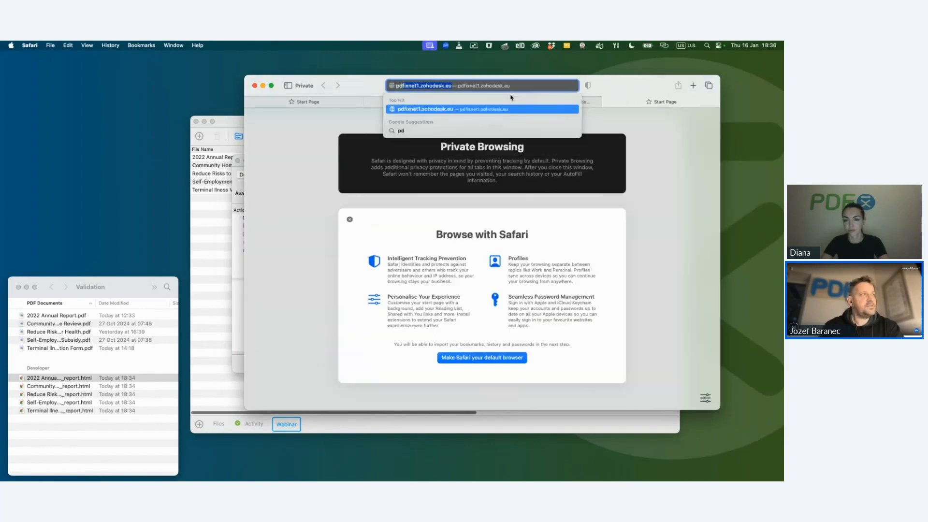
type("fix.net")
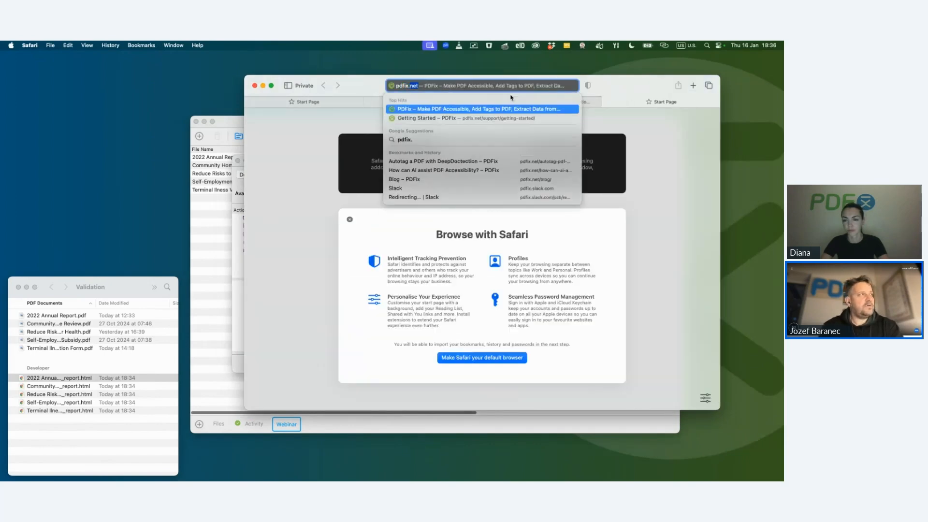
key("Return")
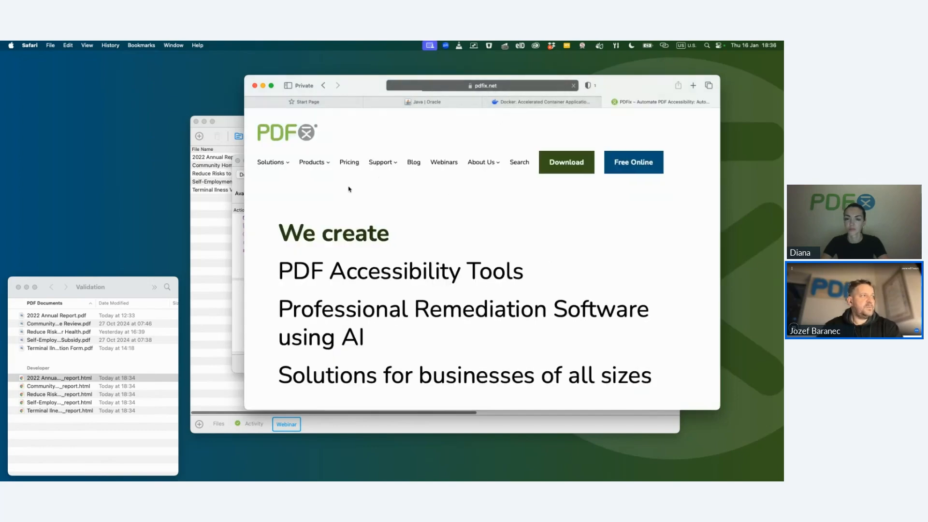
mouse_move(312, 162)
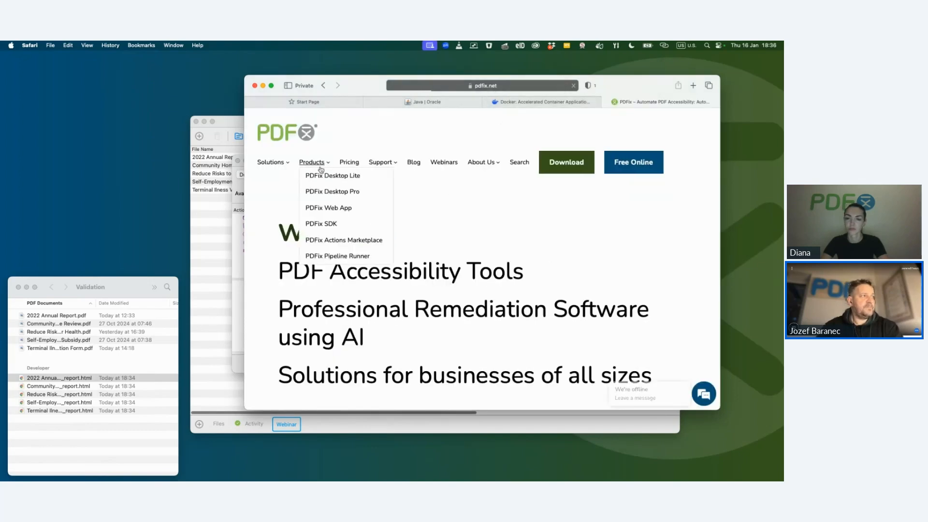
left_click(328, 235)
Accept the cookie notice and copy the HTML to PDF action name pdfix/html-to-pdf:v0.5.0 from the marketplace table
scroll(688, 362, "down", 3)
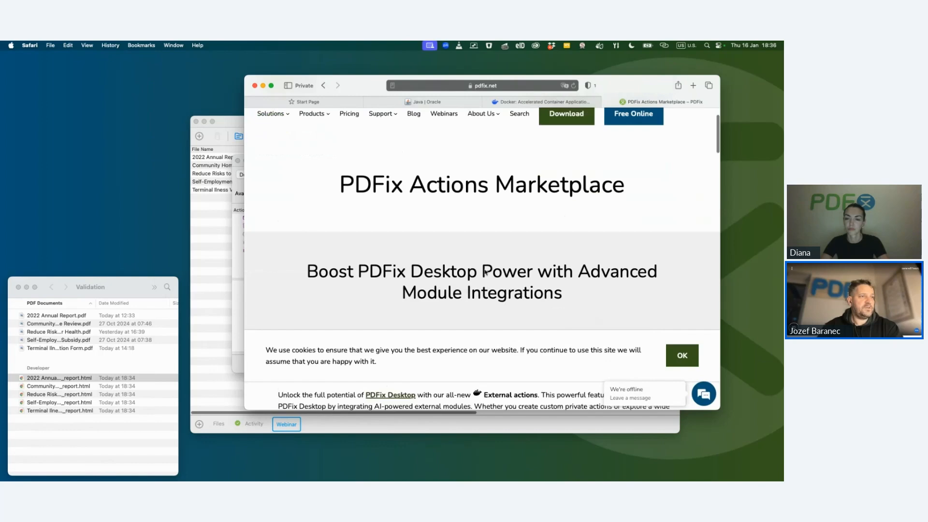
left_click(689, 362)
scroll(445, 286, "down", 10)
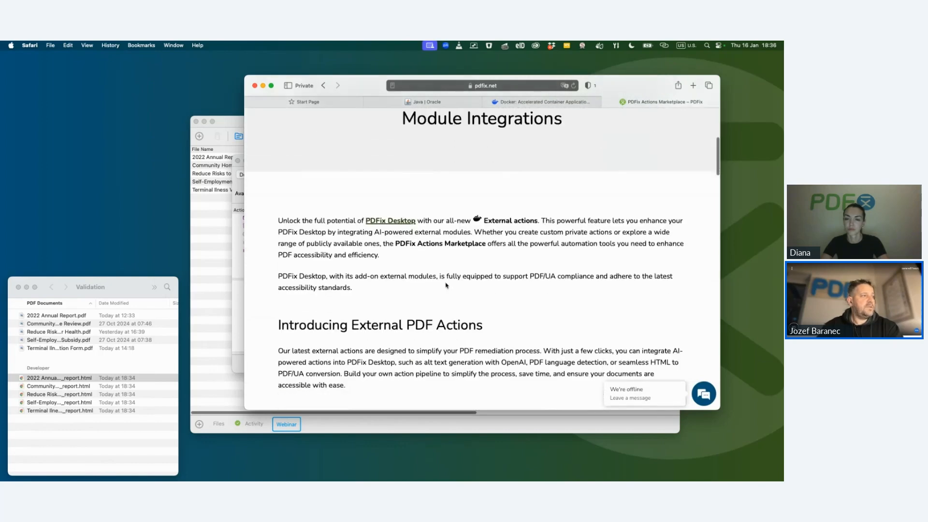
scroll(446, 286, "down", 2)
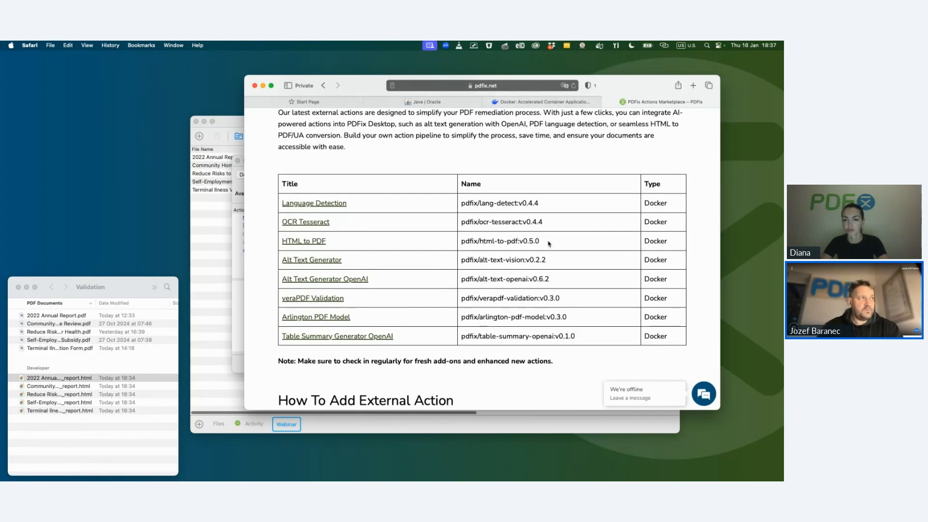
left_click_drag(549, 244, 460, 242)
key("super+c")
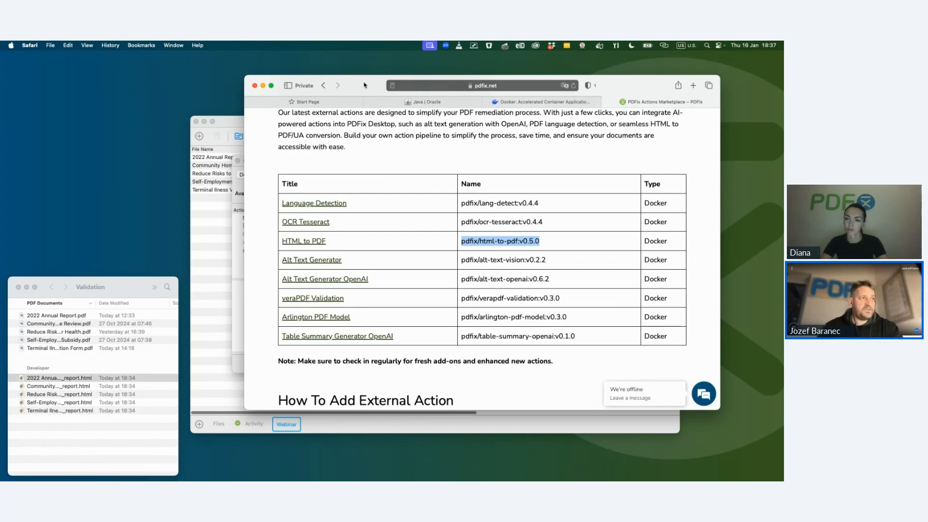
Return to PDFix, add the external Docker action pdfix/html-to-pdf:v0.5.0, and select it in the list of external actions
left_click_drag(364, 85, 618, 102)
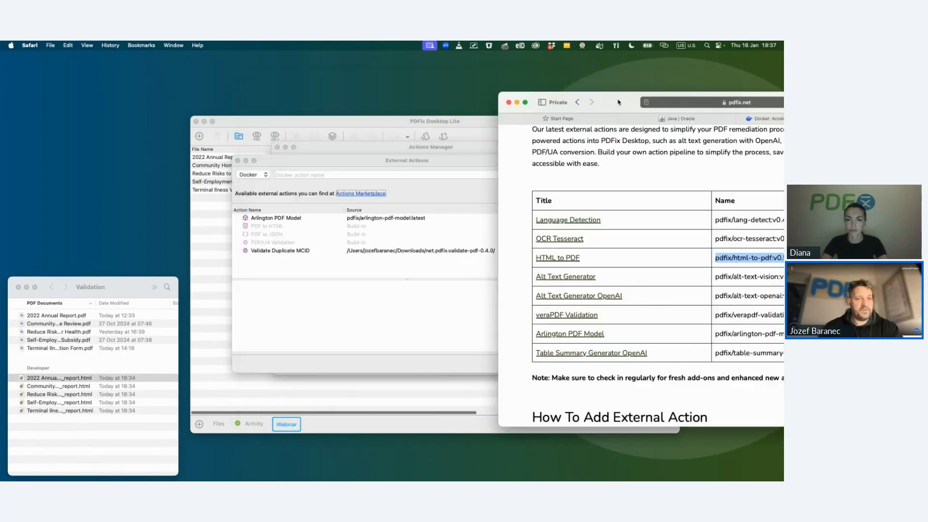
key("super+h")
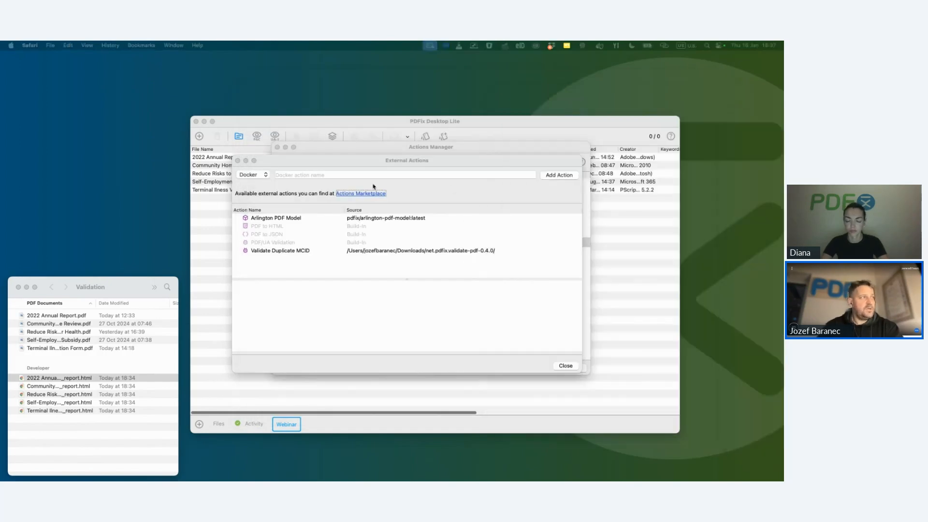
left_click(306, 174)
right_click(305, 175)
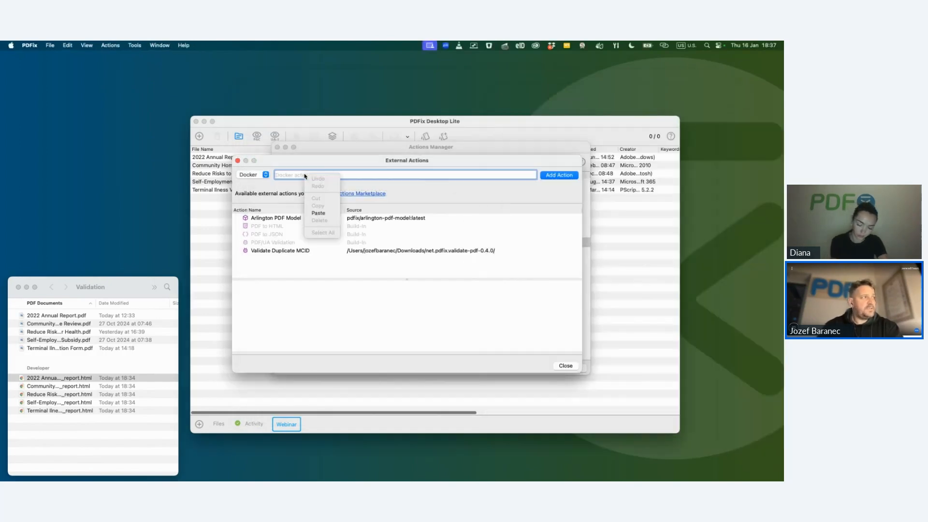
left_click(318, 213)
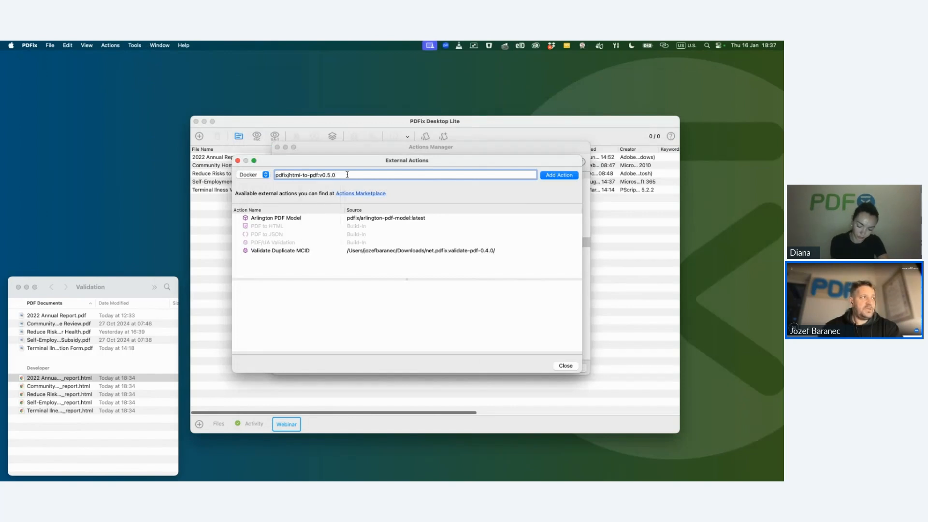
left_click_drag(347, 174, 273, 175)
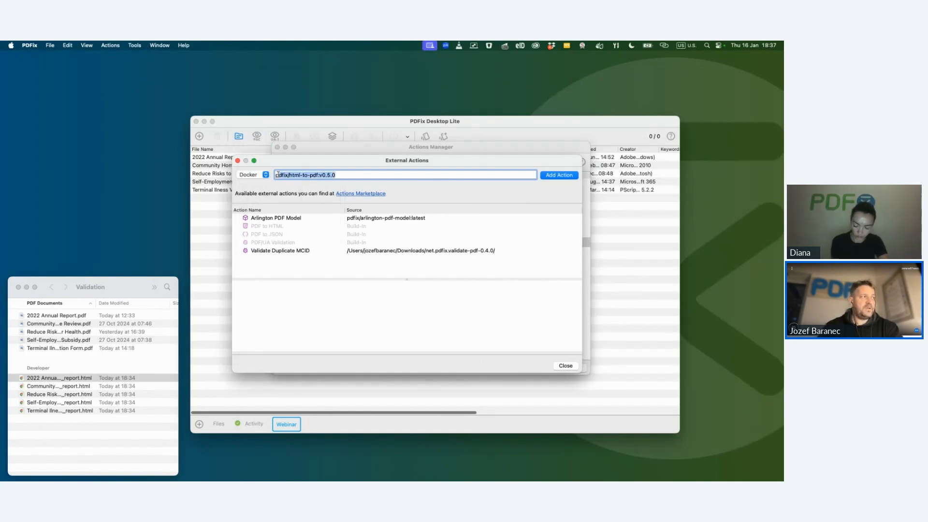
left_click(367, 174)
left_click(569, 177)
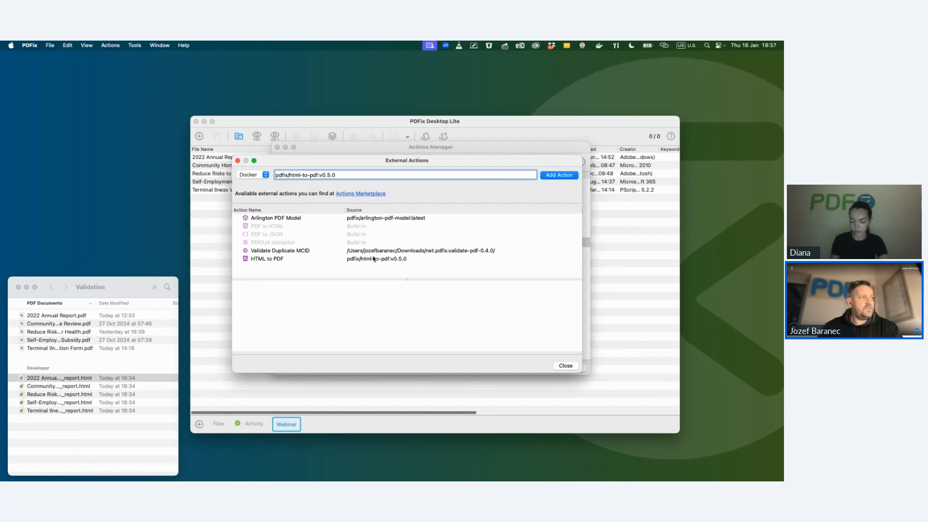
left_click(318, 260)
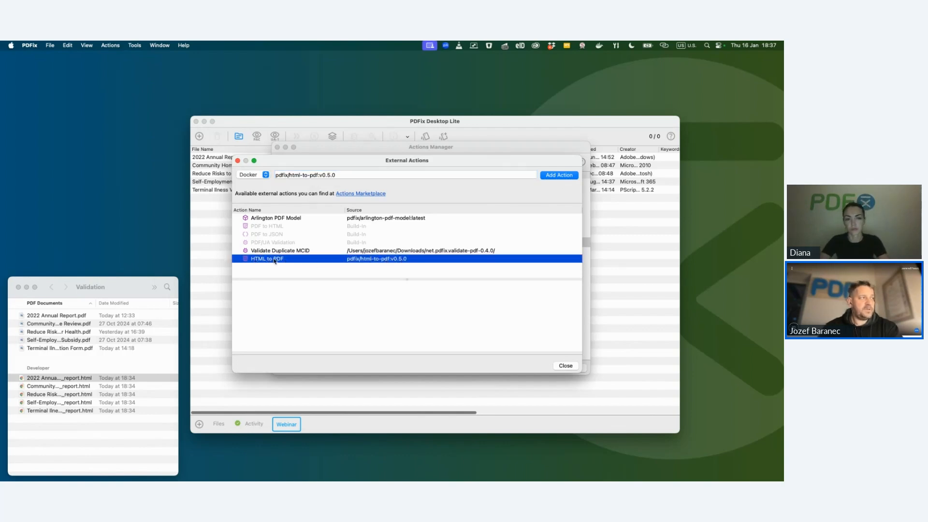
Close the external actions dialog and create a new custom action titled "Generate PDF Report"
left_click(564, 365)
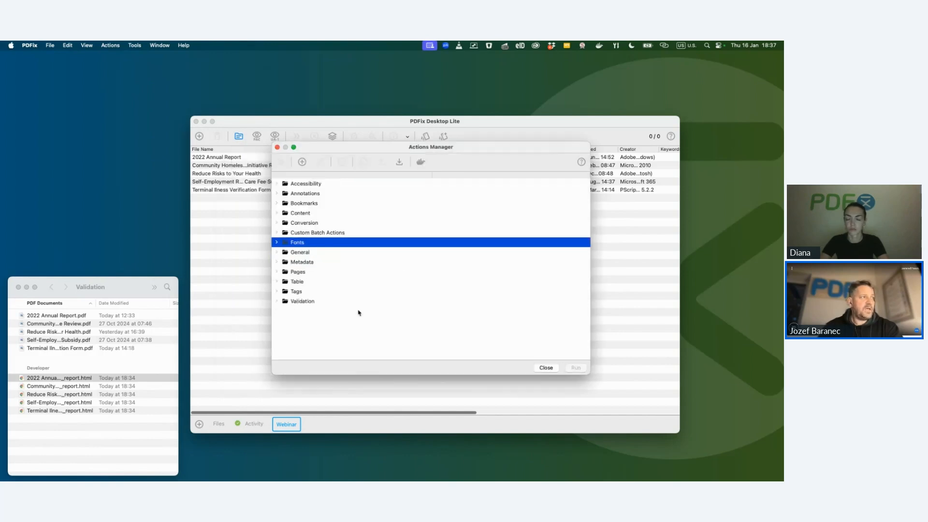
left_click(302, 162)
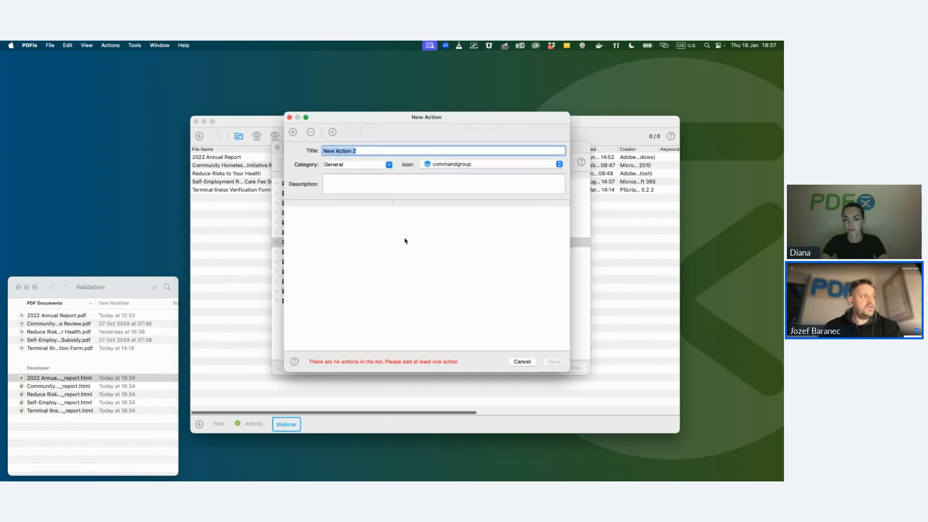
type("Generate")
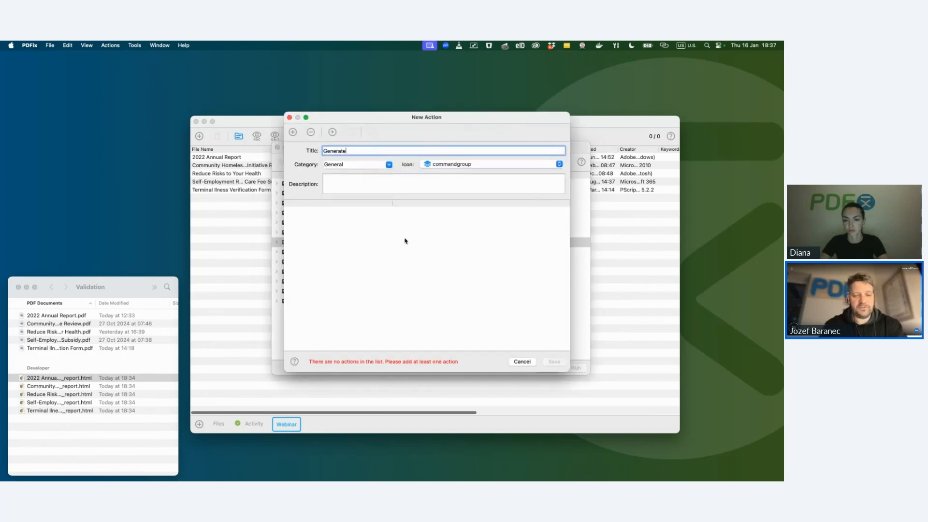
type(" PDF Report")
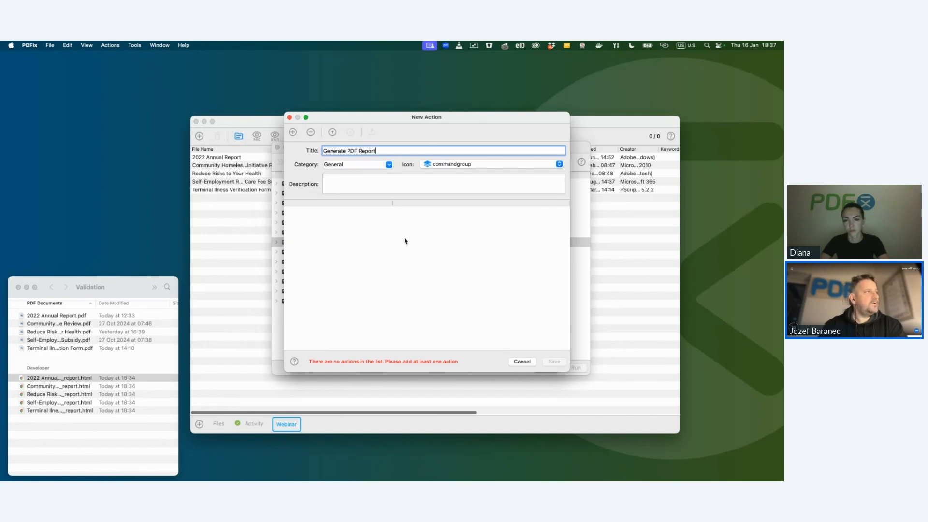
Add the PDF/UA Validation action to the new custom action and expand its configuration settings
left_click(293, 133)
scroll(412, 236, "down", 15)
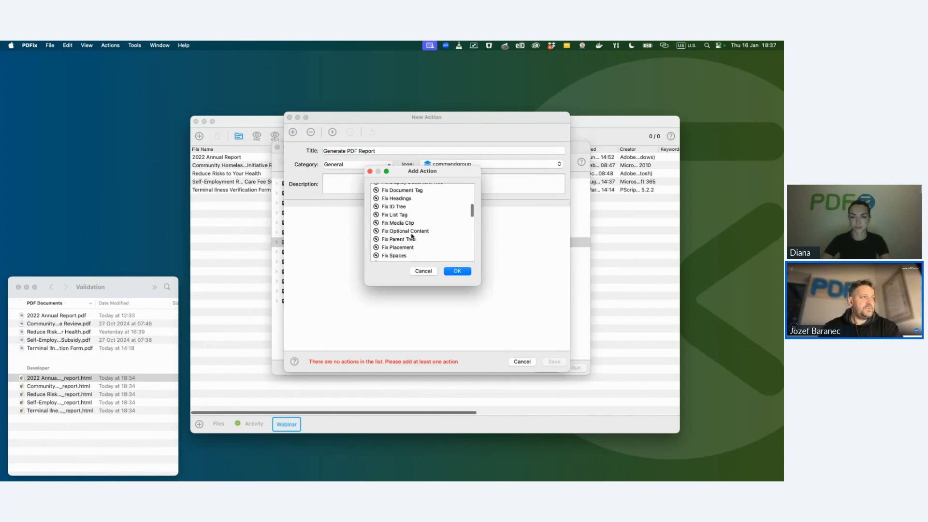
scroll(412, 236, "up", 5)
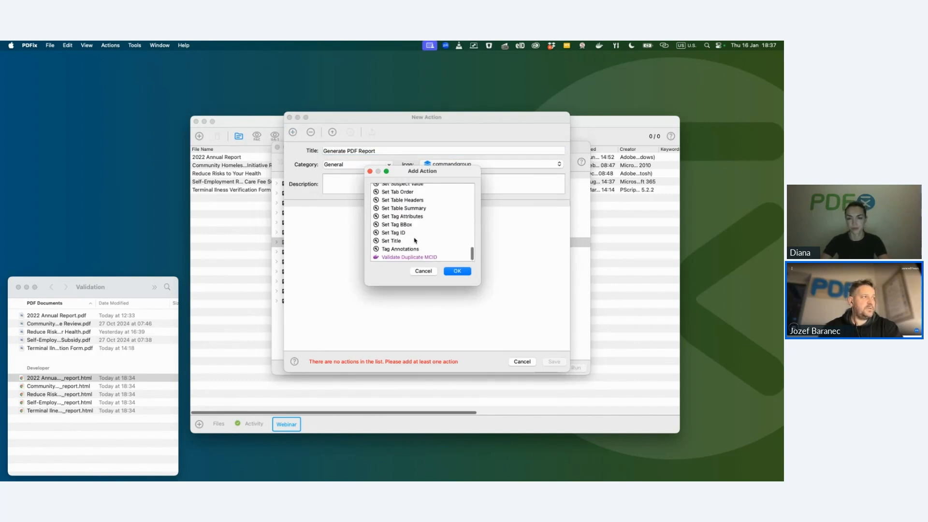
scroll(416, 241, "up", 5)
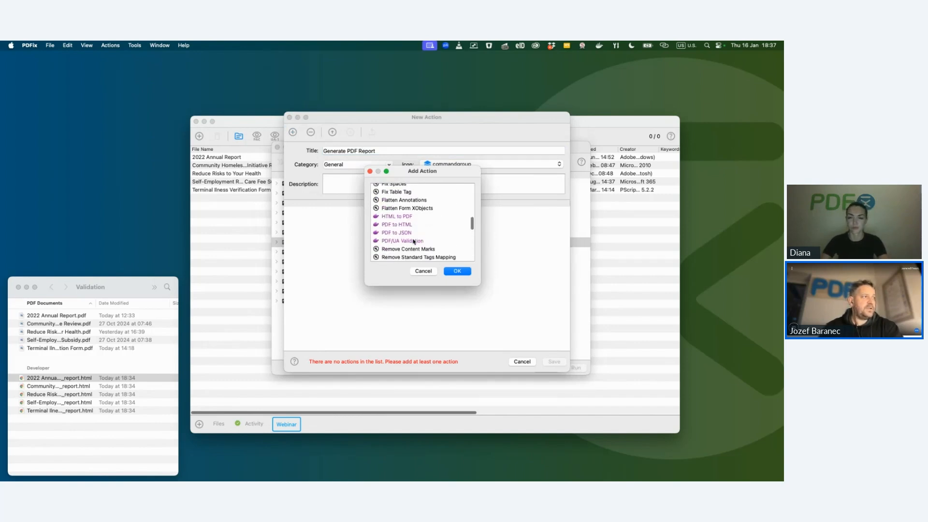
left_click(415, 240)
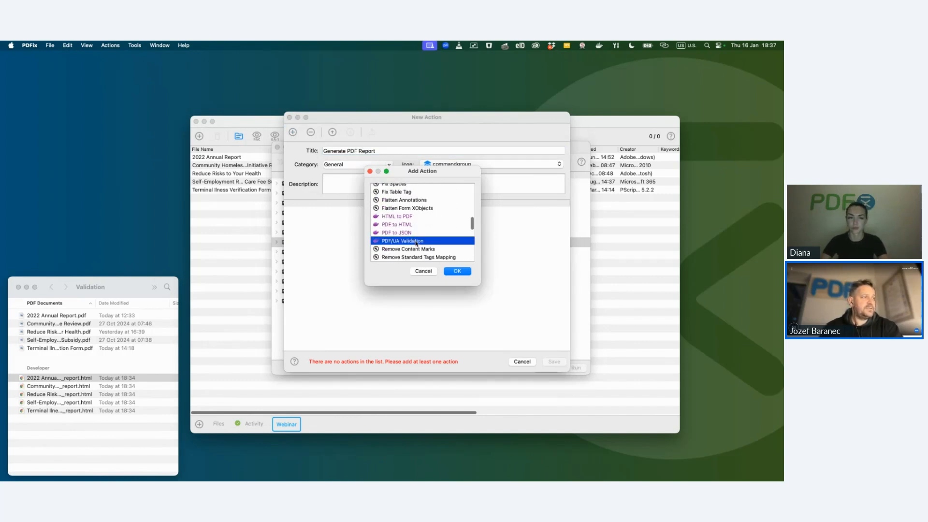
left_click(453, 270)
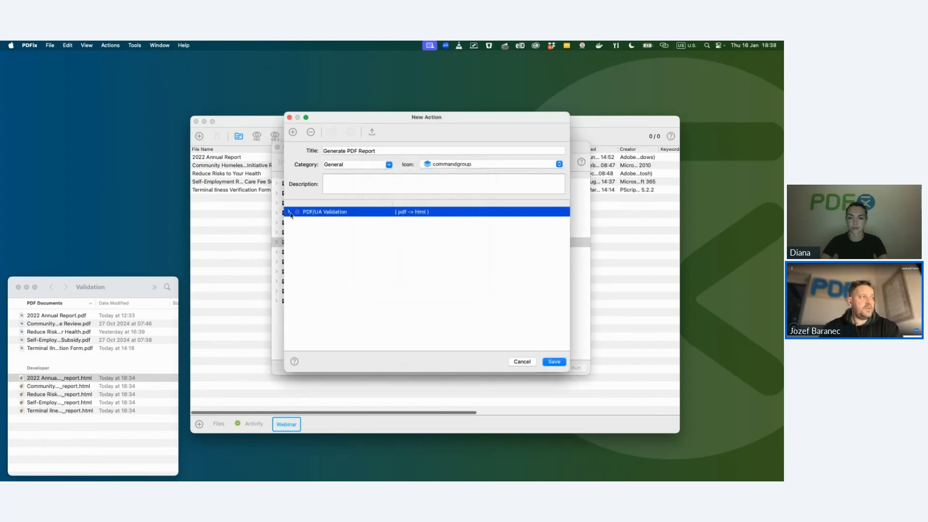
left_click(290, 213)
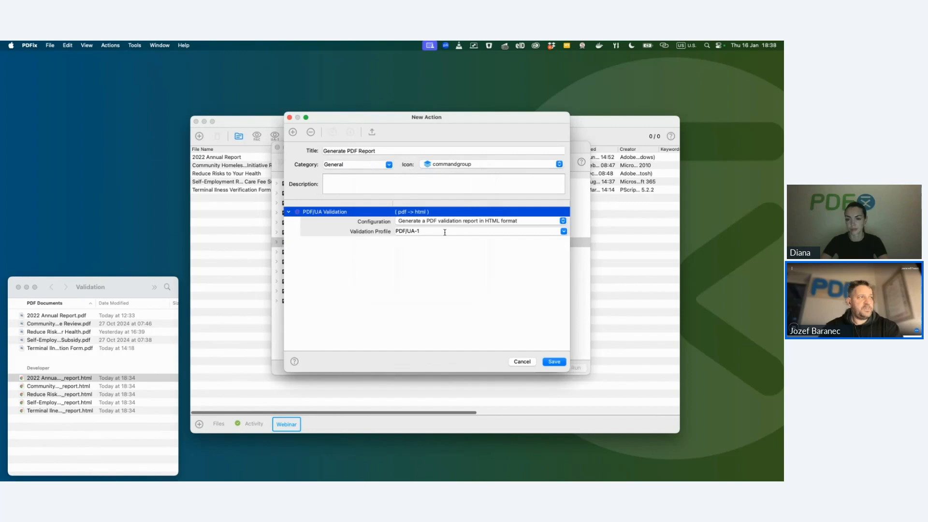
left_click(388, 258)
Add the HTML to PDF action after PDF/UA Validation in the custom action
left_click(293, 132)
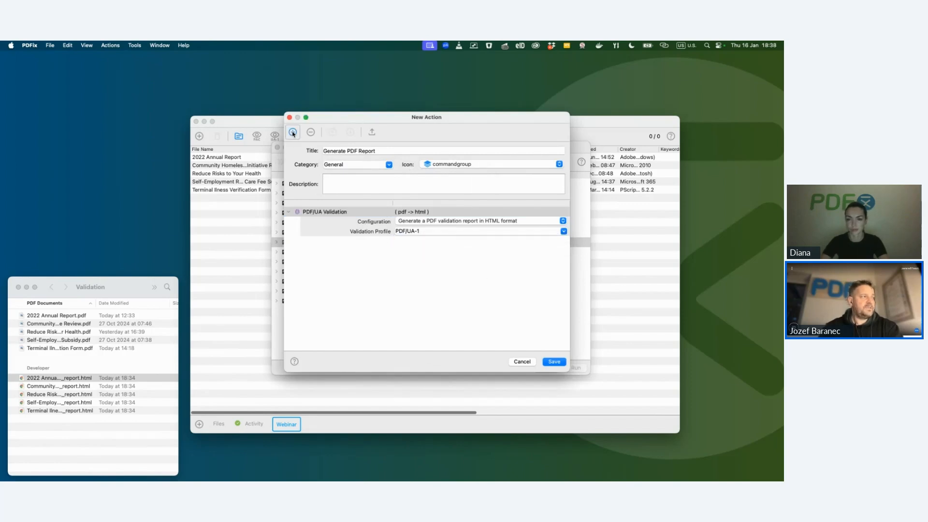
scroll(399, 235, "down", 10)
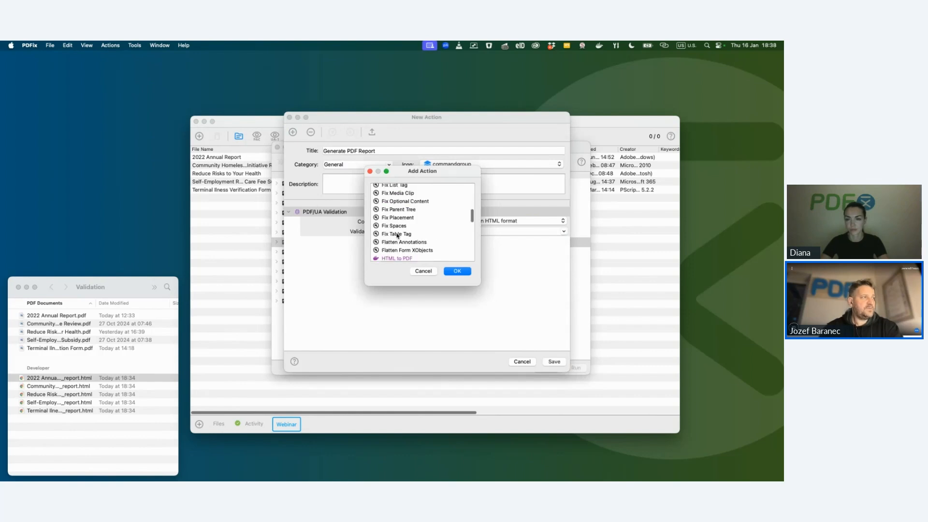
scroll(399, 236, "down", 3)
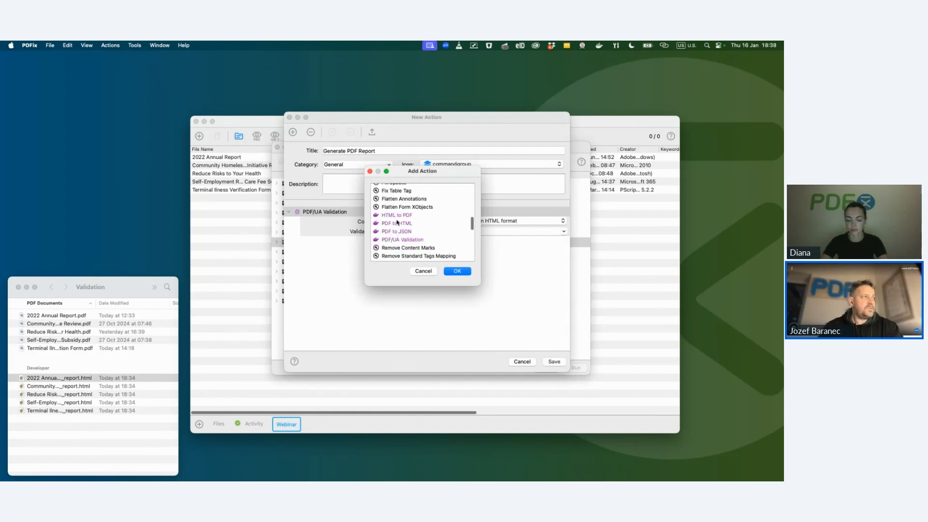
left_click(397, 215)
left_click(459, 272)
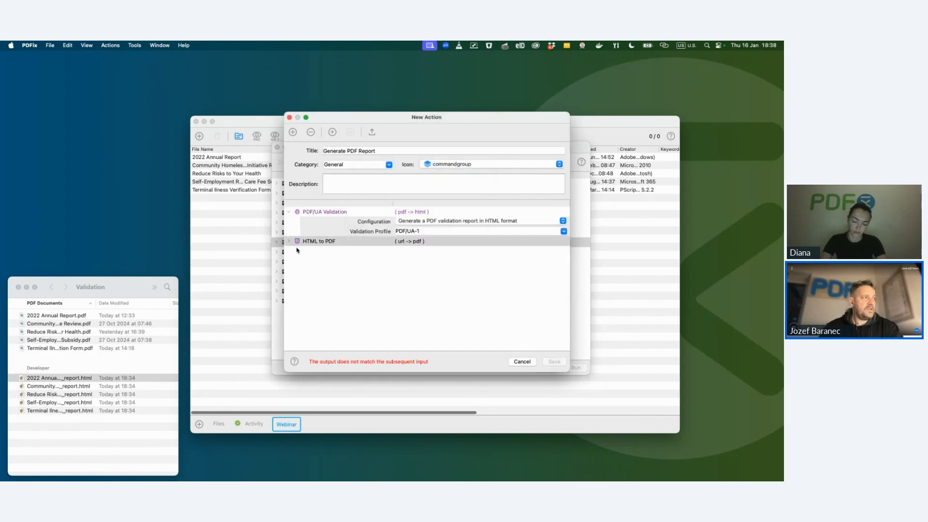
Set the HTML to PDF configuration to "Convert HTML page to PDF" and save the custom action
left_click(290, 242)
left_click(563, 250)
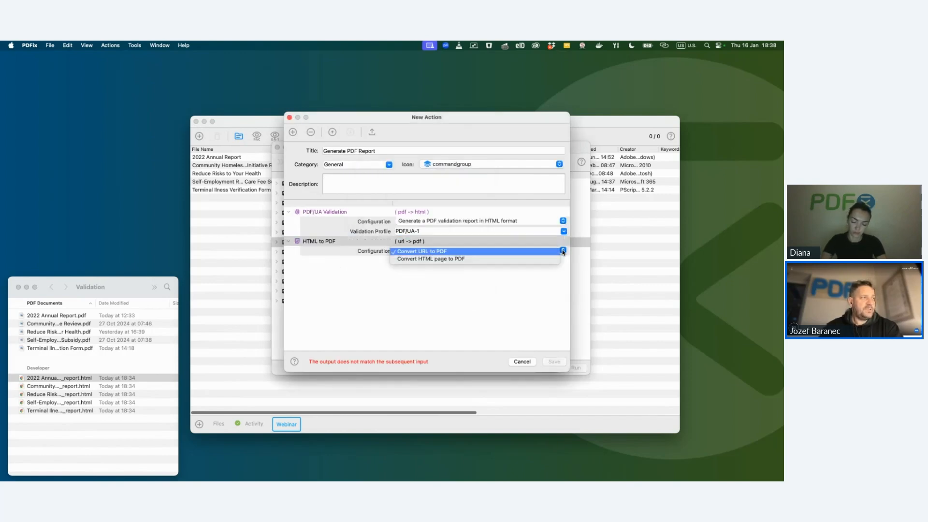
left_click(444, 260)
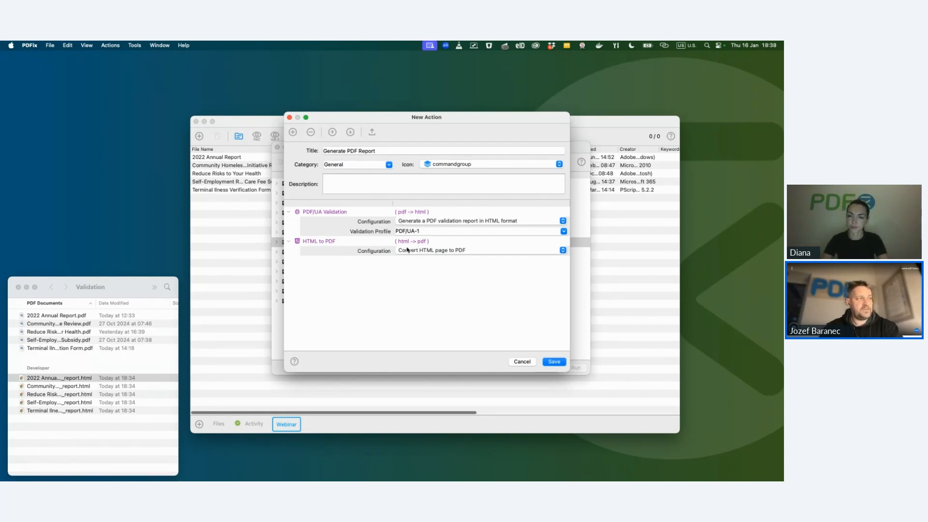
left_click(554, 362)
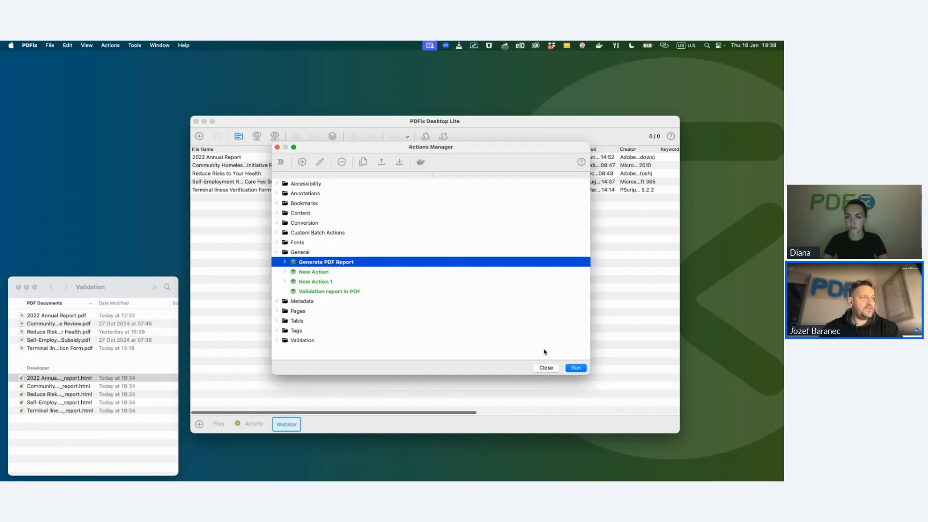
Close the Actions Manager and open the Generate PDF Report action for all PDFs in the Webinar list
left_click(546, 368)
left_click(265, 184)
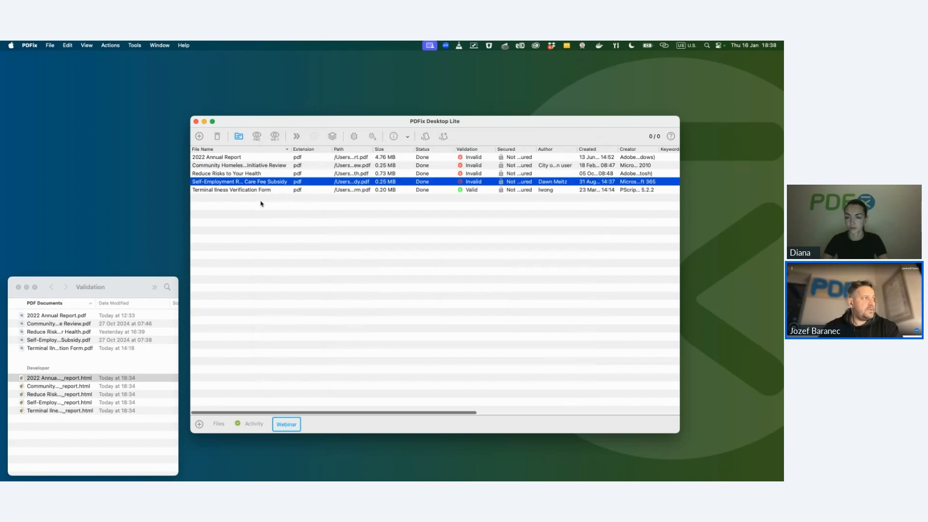
key("super+a")
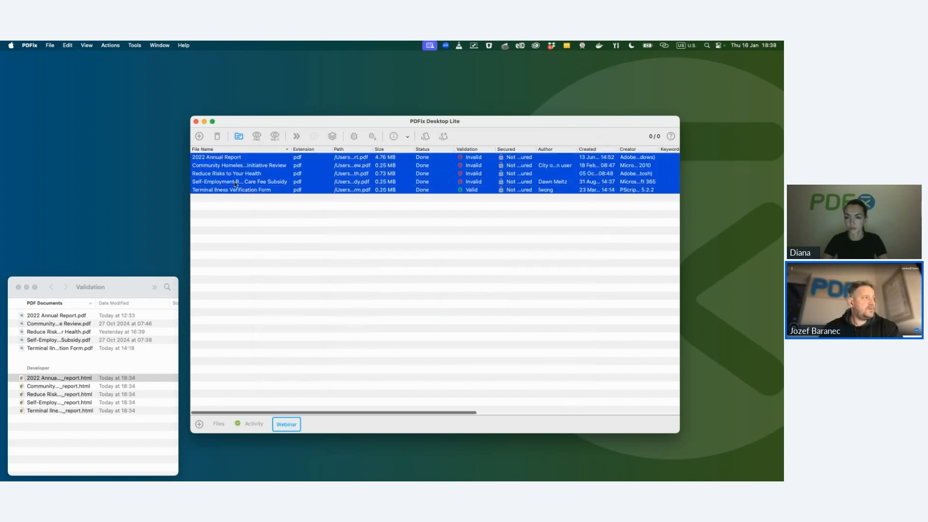
right_click(236, 167)
mouse_move(261, 263)
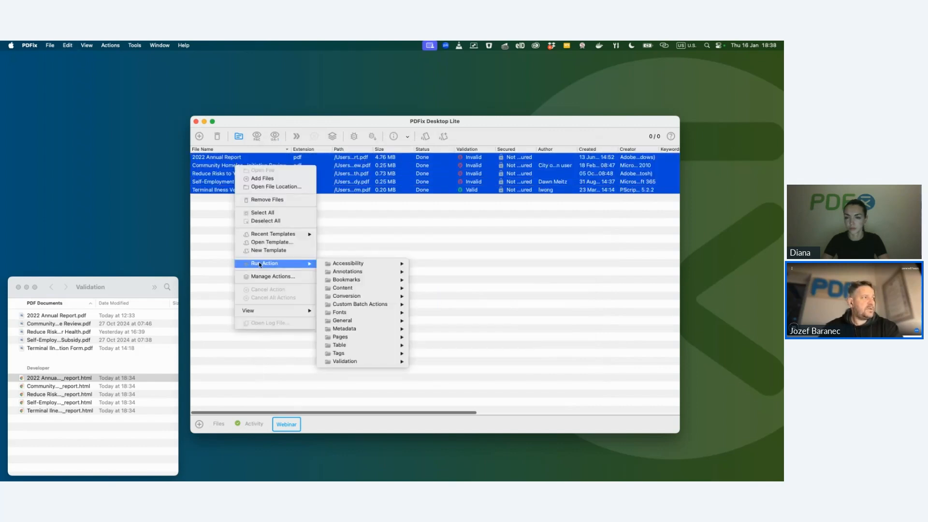
mouse_move(385, 321)
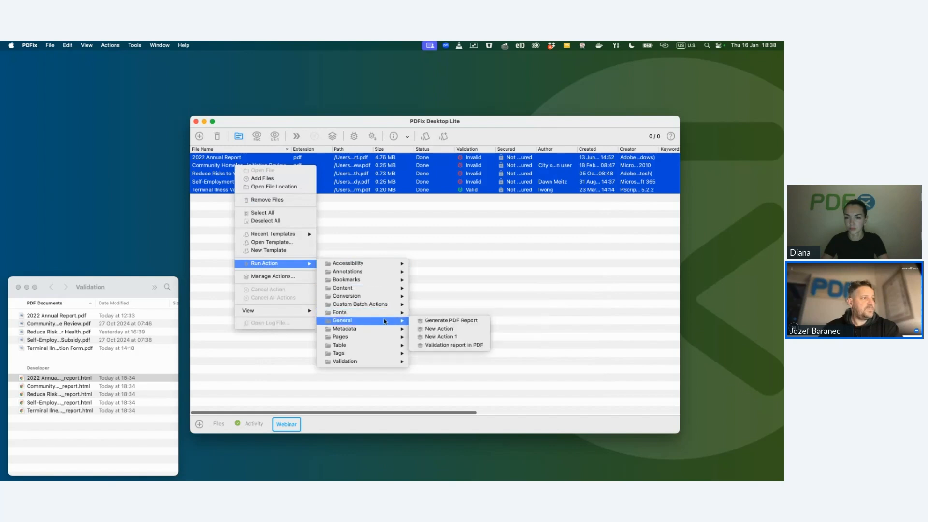
left_click(439, 321)
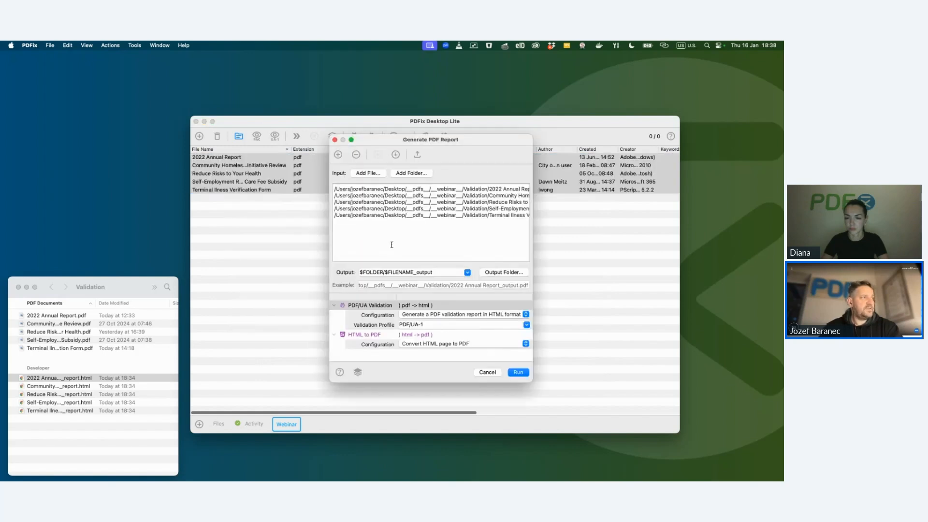
Set the output name to $FOLDER/$FILENAME_report and run the Generate PDF Report action
left_click_drag(392, 241, 326, 184)
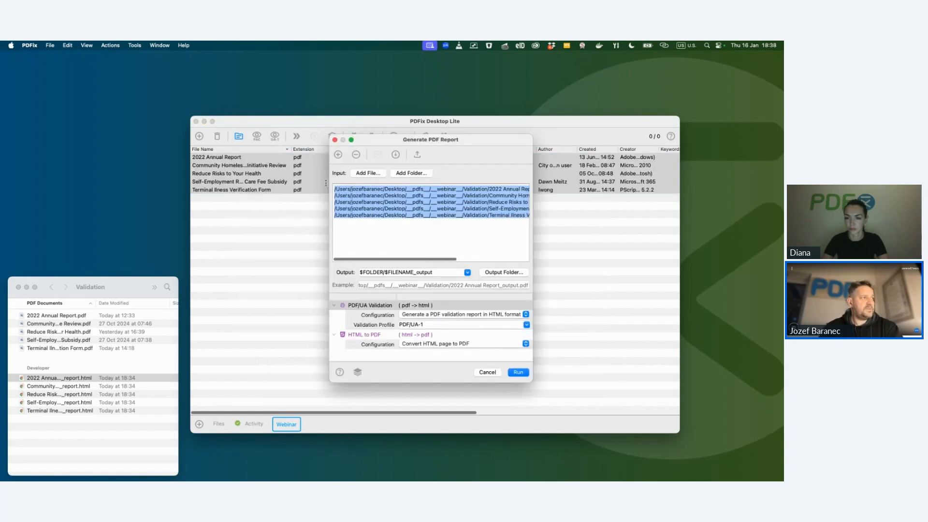
double_click(418, 272)
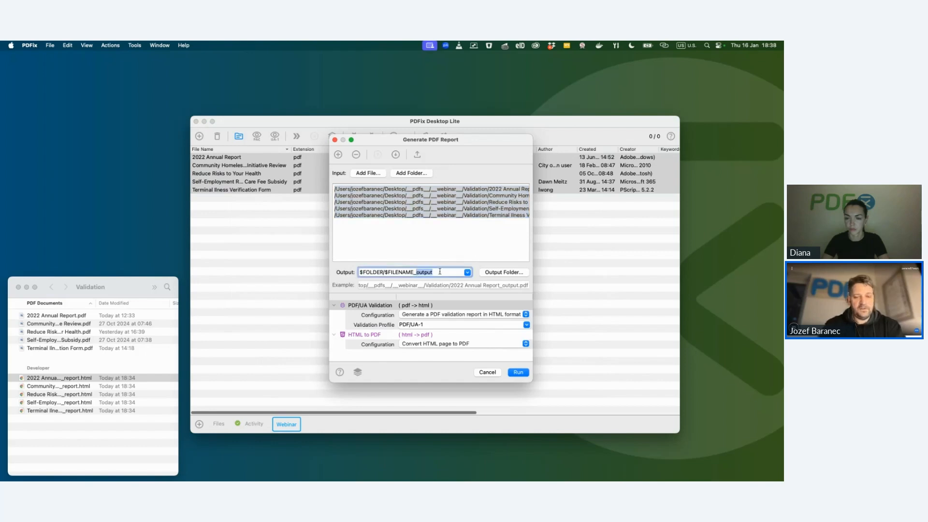
type("report")
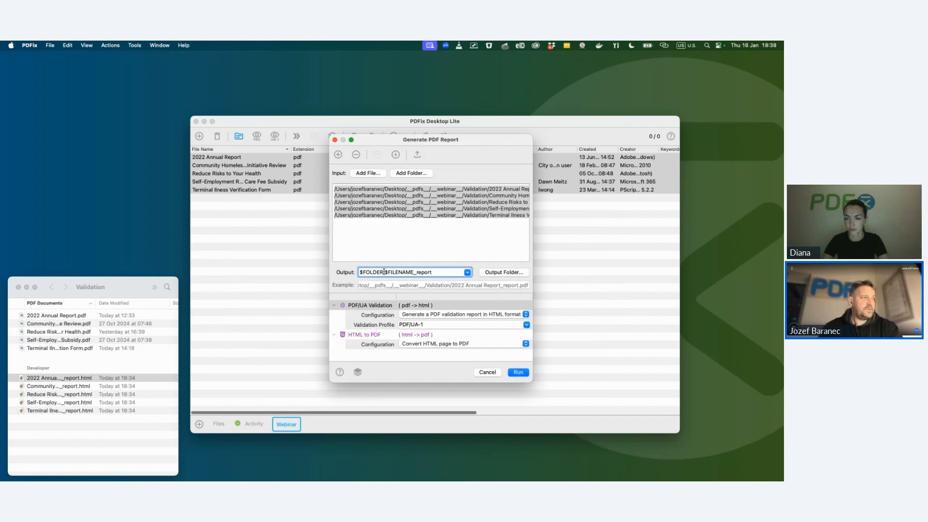
left_click_drag(384, 272, 361, 272)
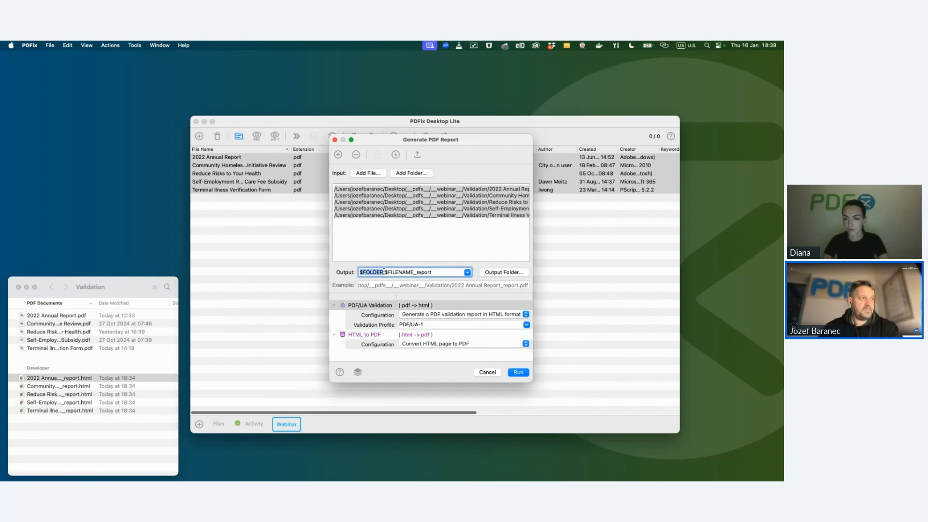
left_click_drag(385, 271, 417, 273)
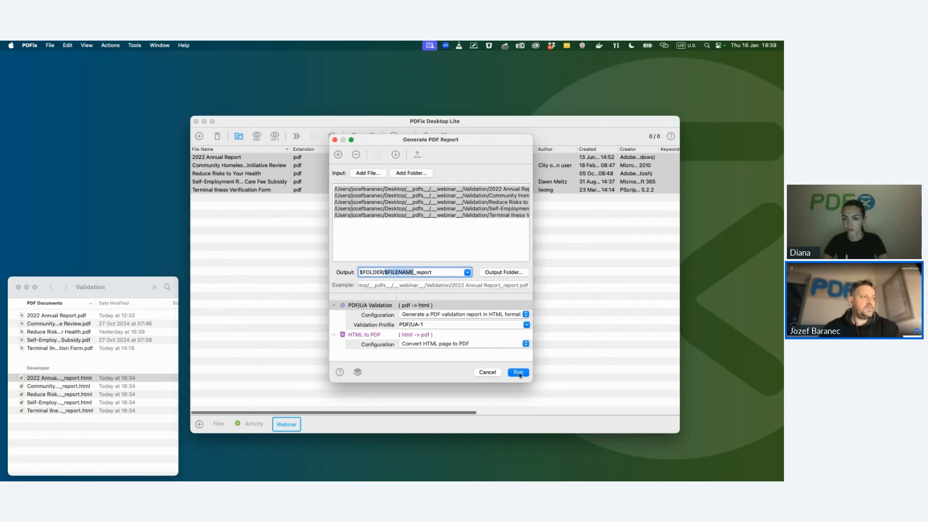
left_click(519, 373)
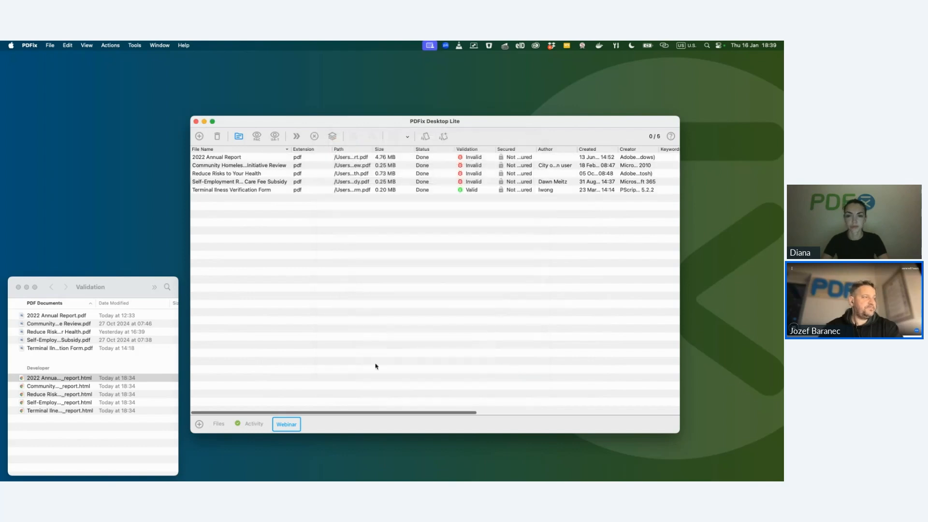
Check the batch activity, preview Community Homelessness Prevention Initiative Review_report.pdf in Finder, and return to PDFix
left_click(251, 423)
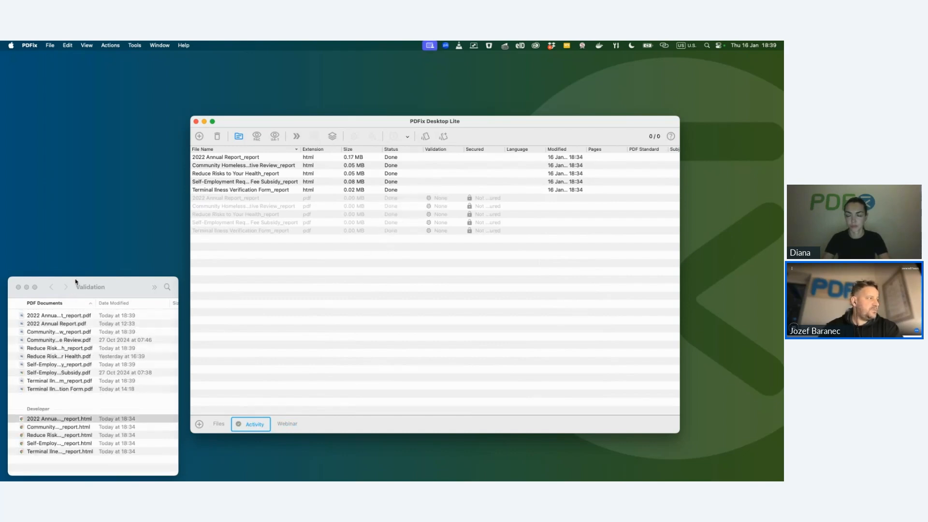
left_click(69, 334)
left_click(69, 334)
key("space")
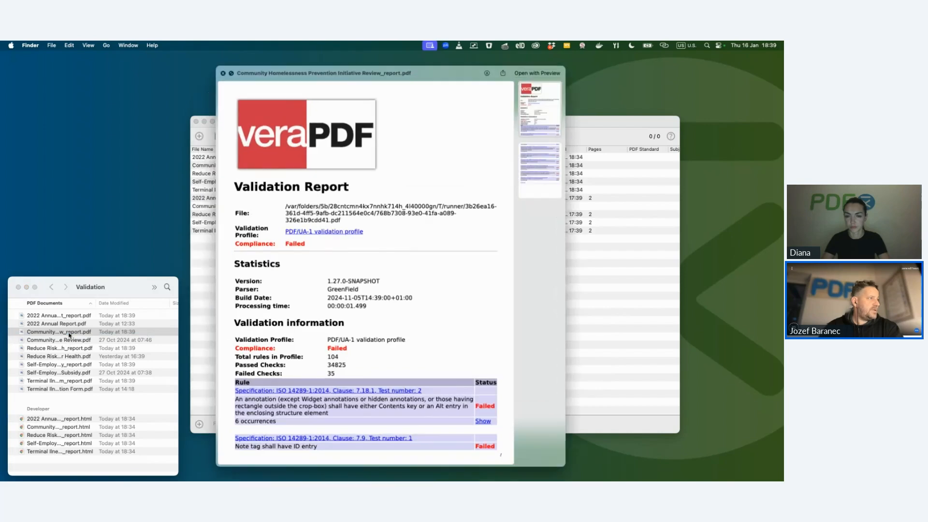
scroll(319, 315, "down", 15)
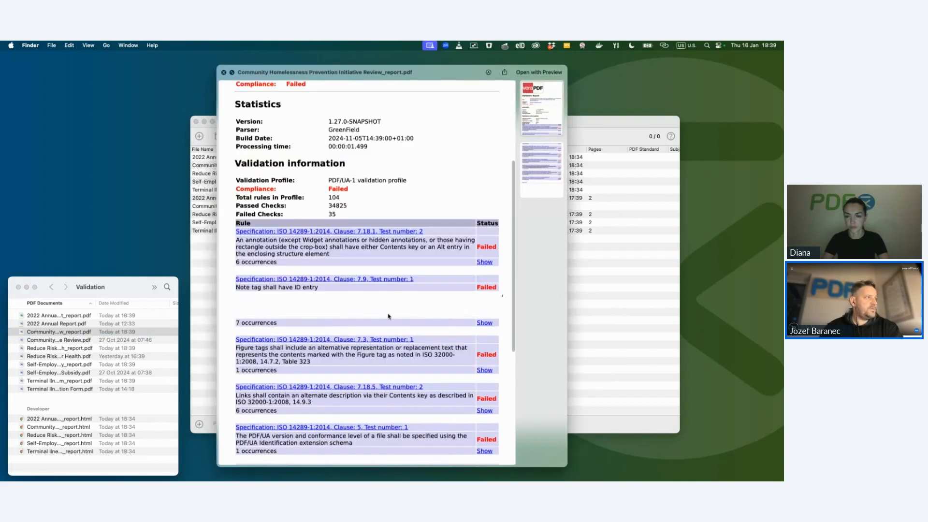
scroll(389, 317, "up", 10)
scroll(389, 316, "up", 5)
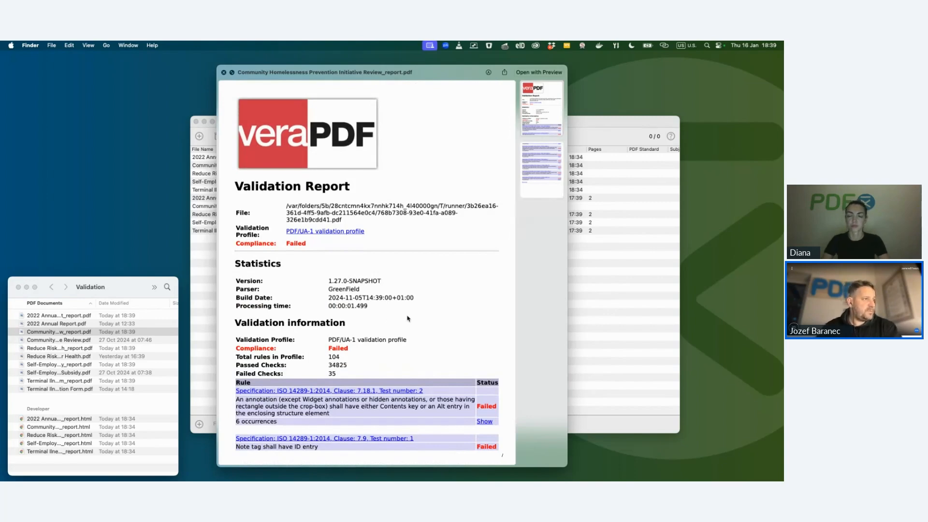
scroll(407, 314, "down", 15)
scroll(408, 318, "up", 15)
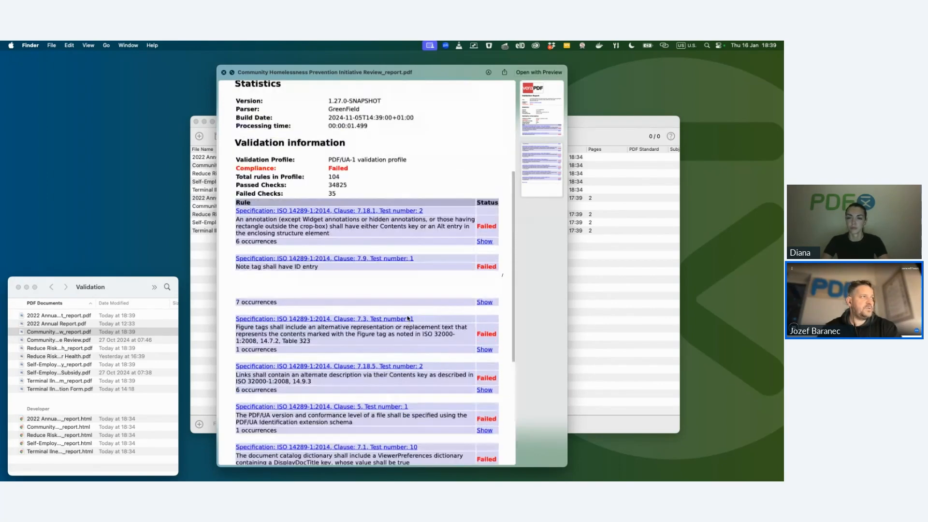
key("space")
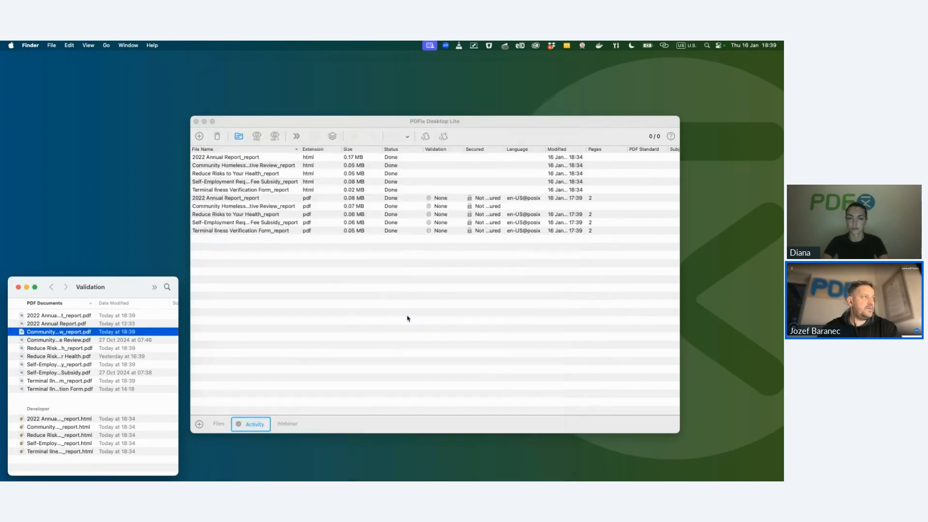
left_click(372, 297)
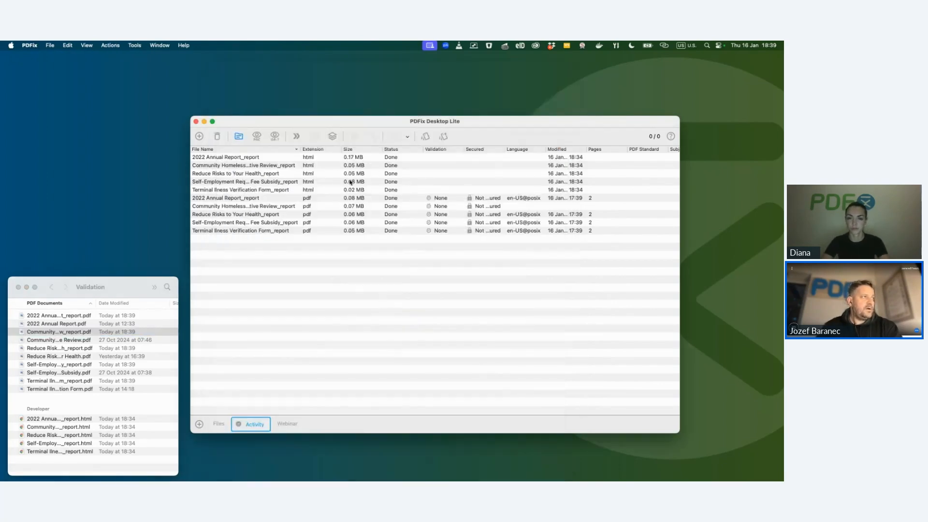
Open the Generate PDF Report custom action from the General category in the Actions Manager for editing
left_click(332, 137)
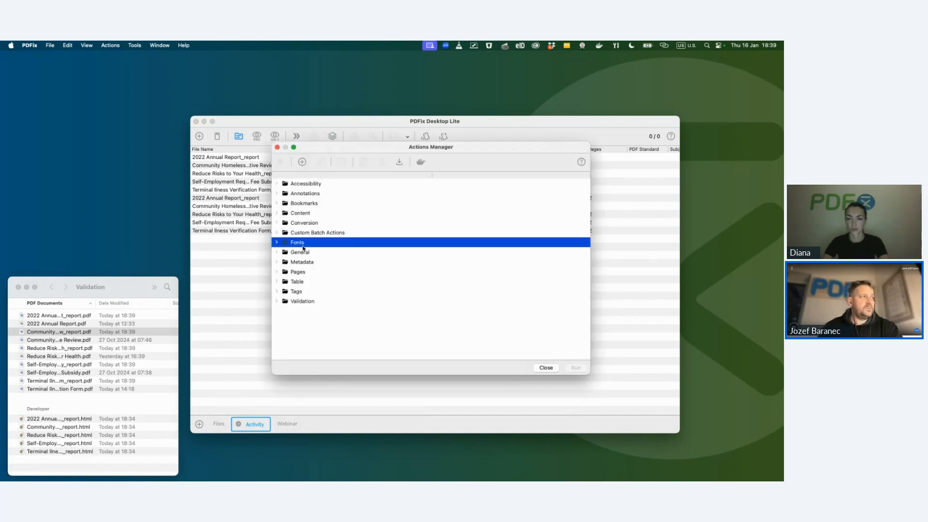
left_click(278, 233)
left_click(310, 242)
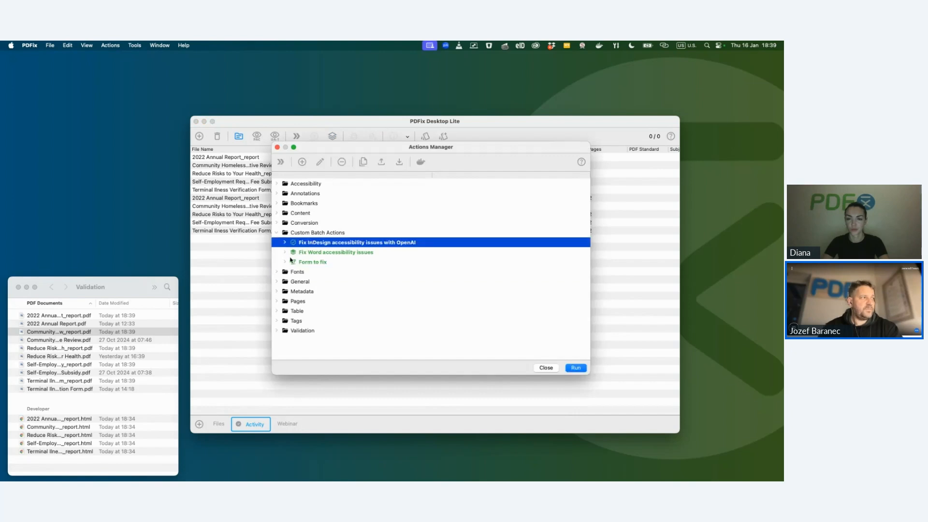
left_click(277, 281)
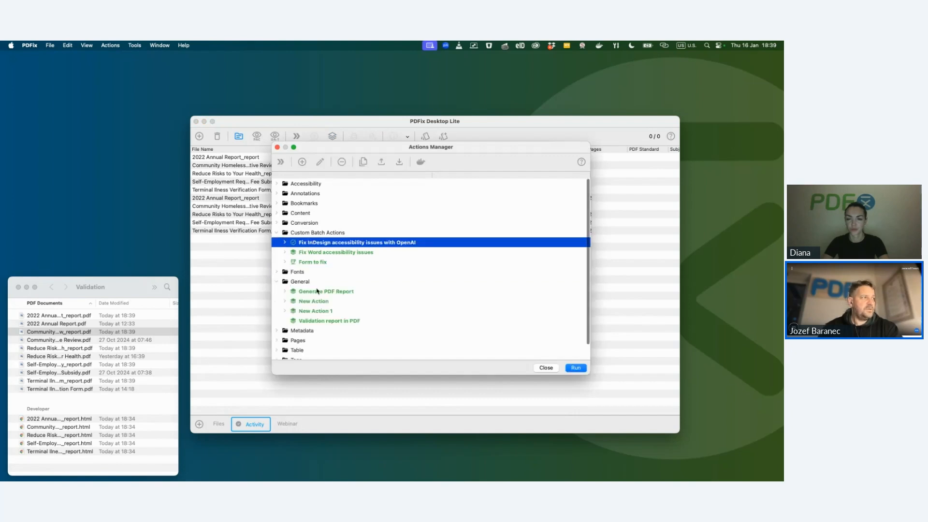
left_click(319, 292)
left_click(318, 162)
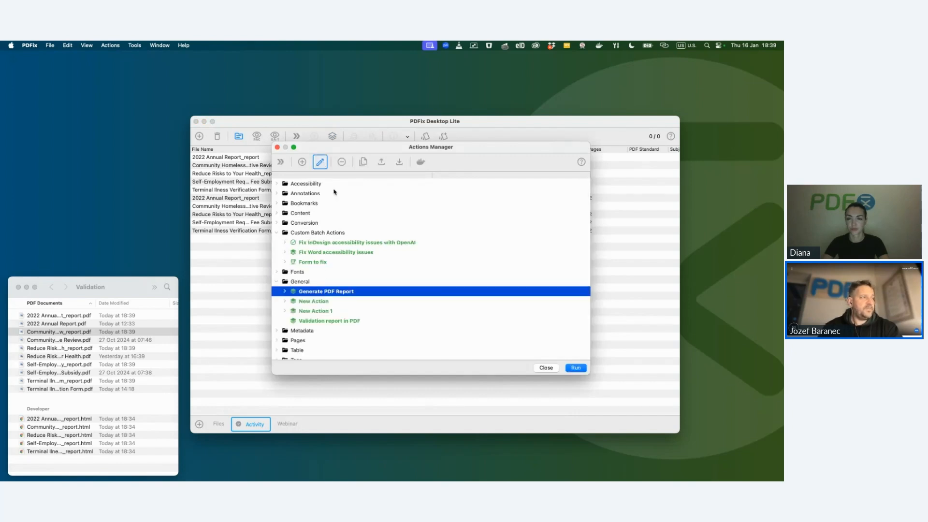
Add a second PDF/UA Validation action to the end of the Generate PDF Report action
left_click(292, 132)
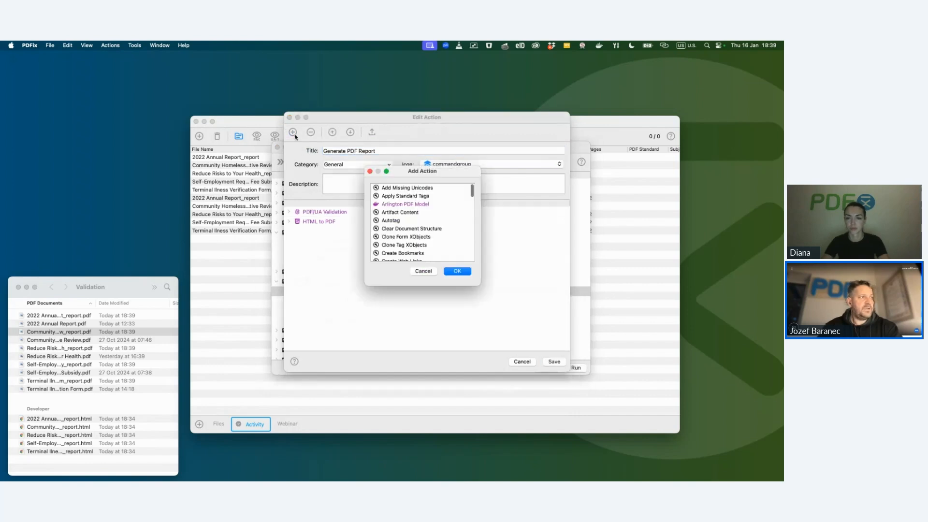
scroll(404, 232, "down", 3)
scroll(406, 249, "down", 5)
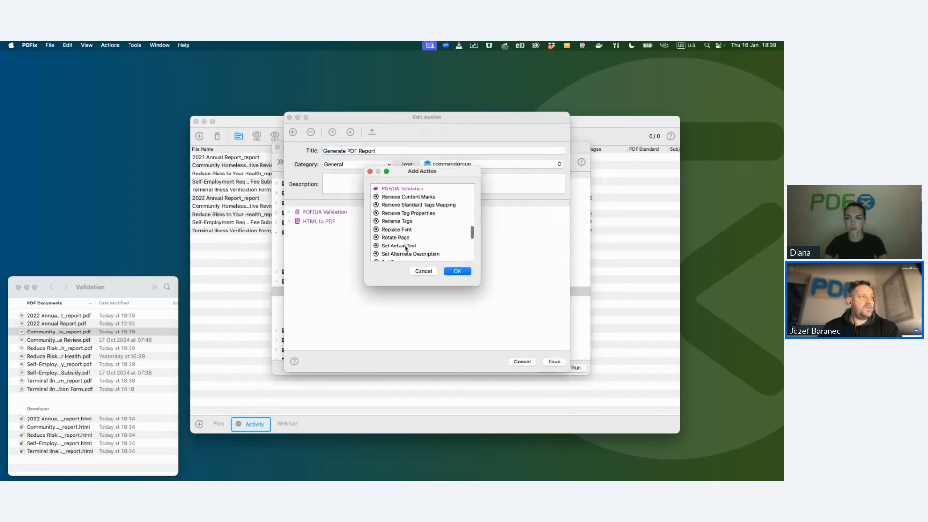
left_click(403, 218)
left_click(457, 271)
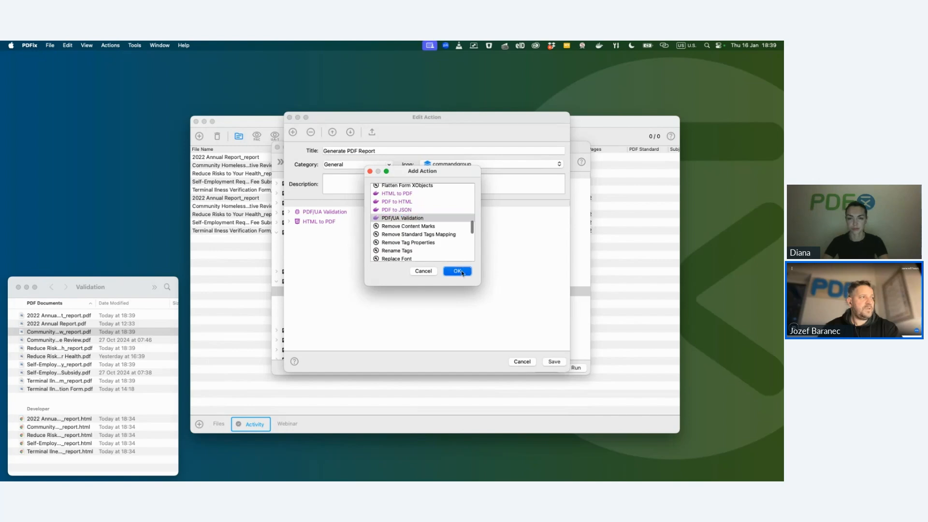
Set the added validation's profile to PDF/UA-2, then discard the action edits and close the Actions Manager
left_click(289, 232)
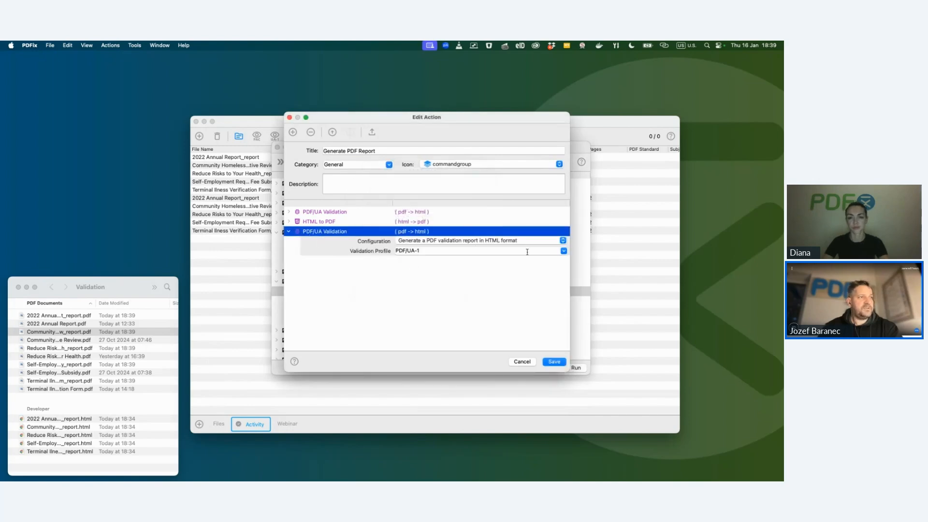
left_click(563, 251)
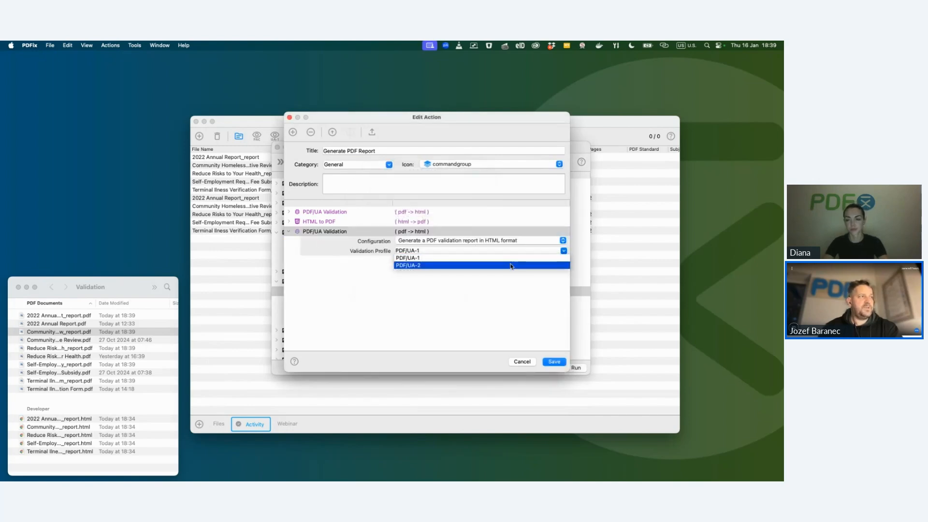
left_click(511, 266)
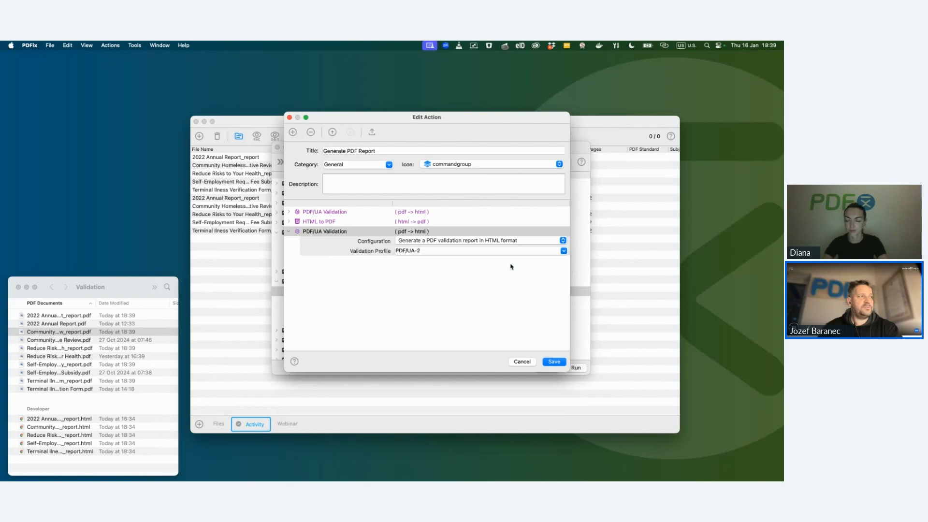
left_click(340, 246)
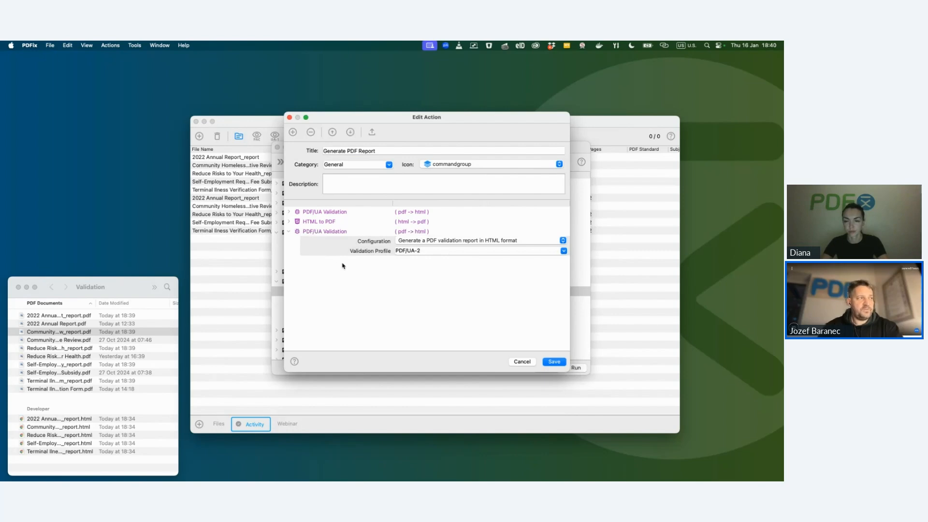
left_click(521, 362)
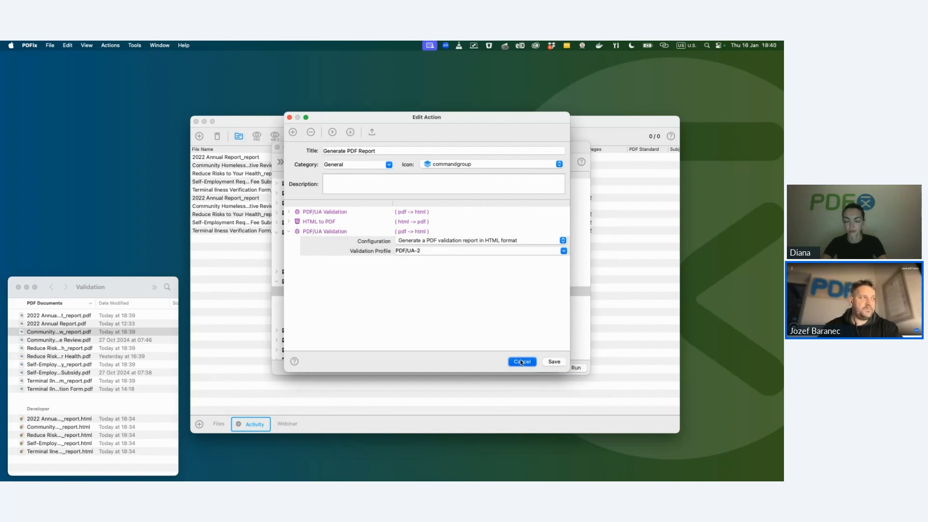
left_click(546, 368)
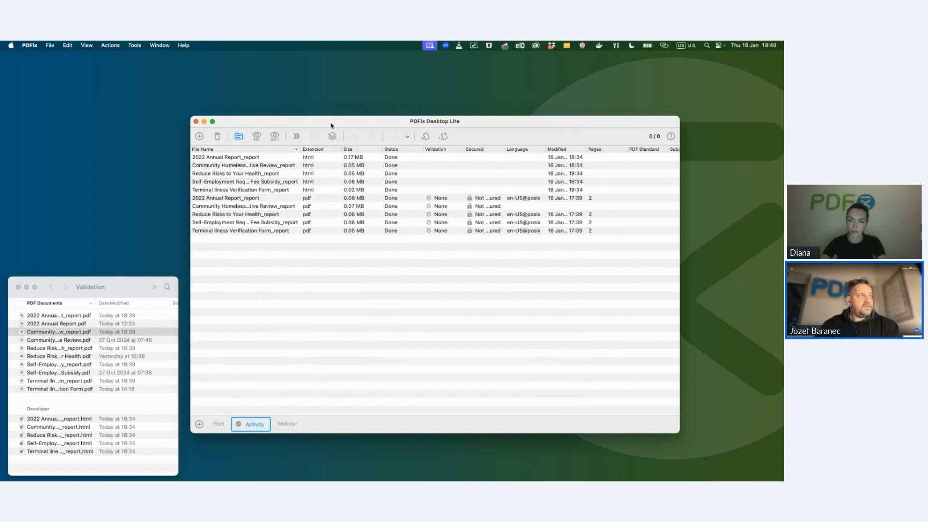
Switch to the Webinar list and examine the validation actions available for the Self-Employment Care Fee Subsidy PDF
left_click_drag(331, 124, 335, 122)
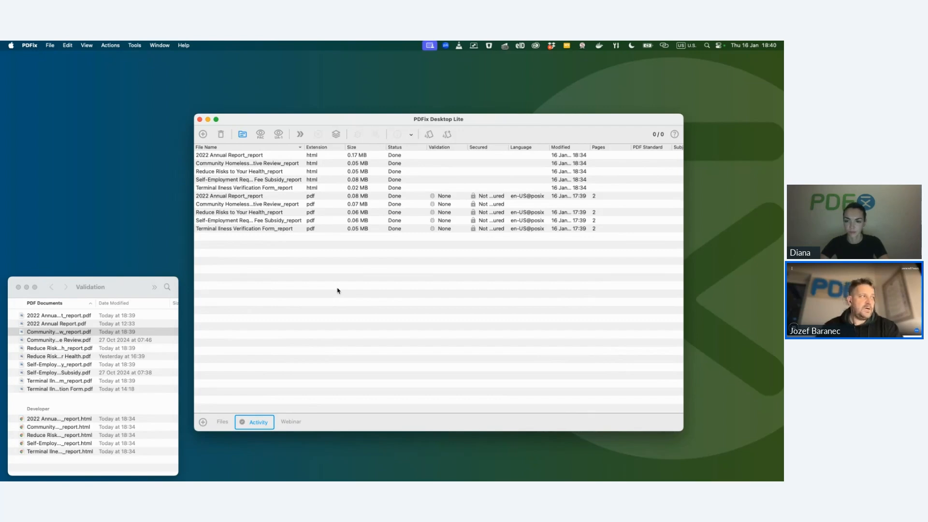
scroll(319, 271, "right", 1)
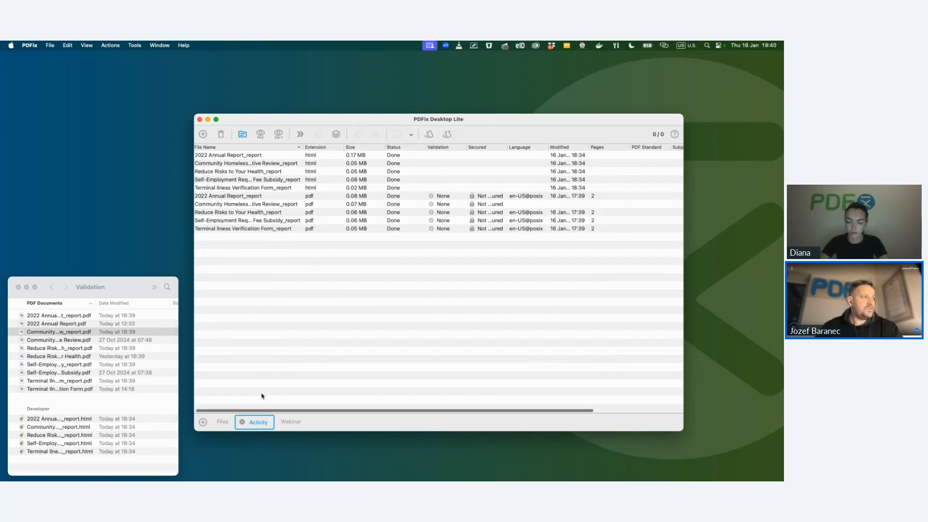
left_click(289, 422)
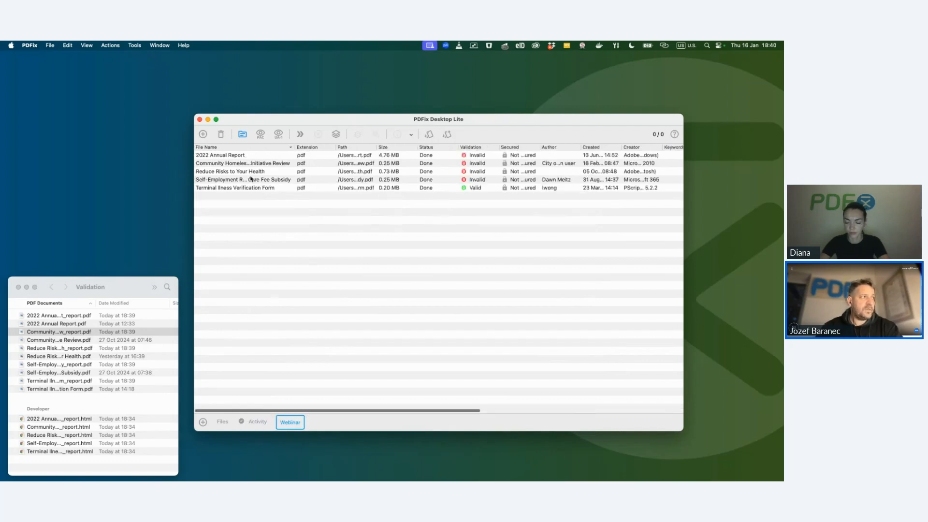
right_click(252, 178)
mouse_move(314, 274)
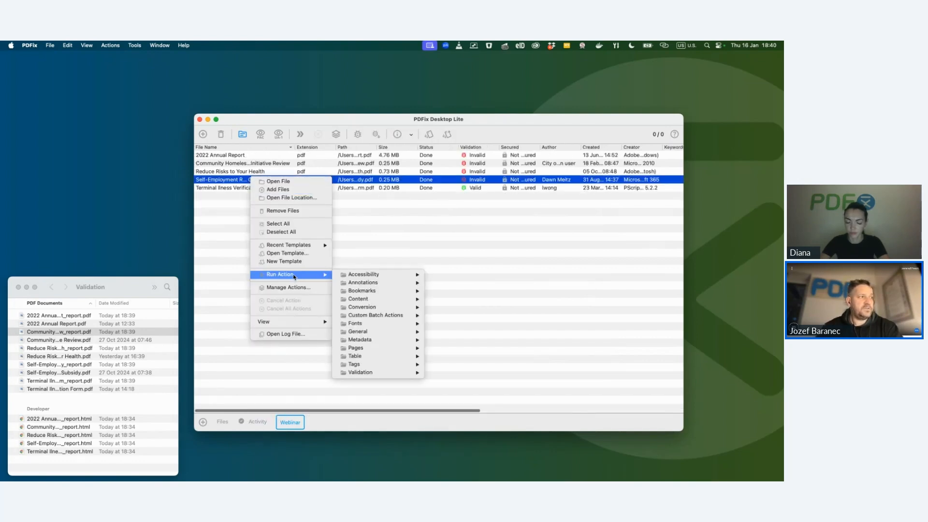
mouse_move(393, 373)
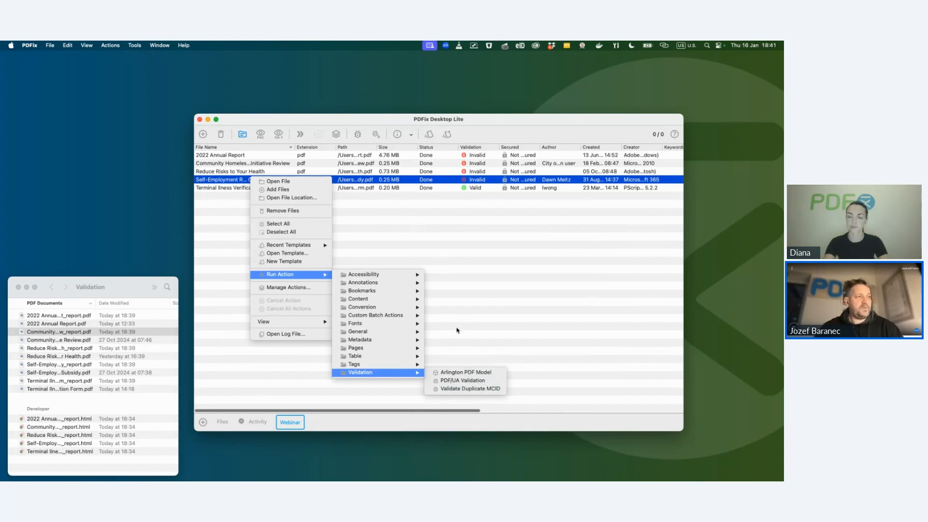
left_click(495, 390)
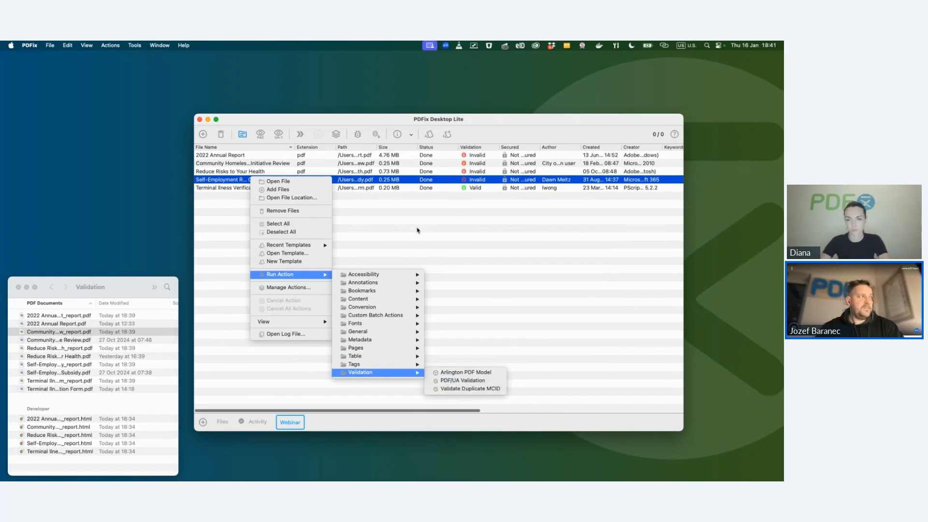
Run Validate Duplicate MCID on 2022 Annual Report and Community Homelessness Prevention Initiative Review, keeping the default output name
left_click(229, 155)
right_click(229, 156)
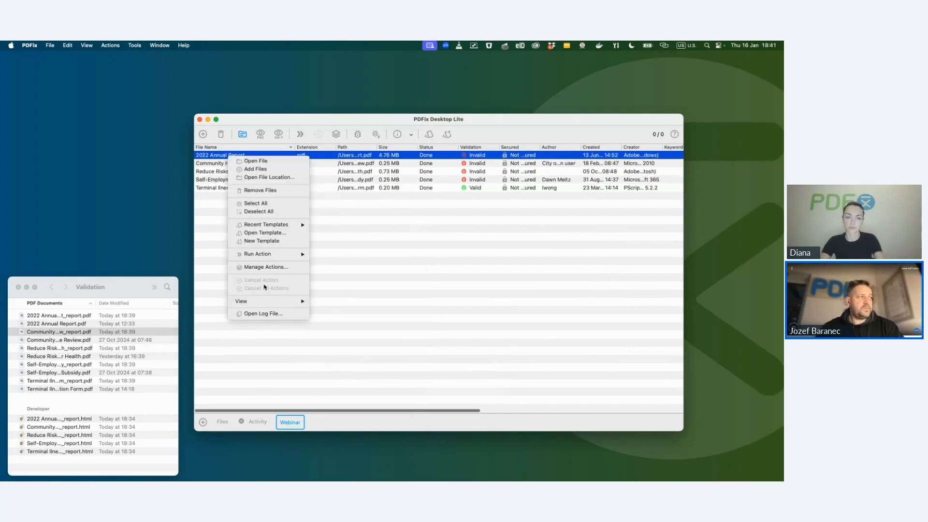
mouse_move(266, 257)
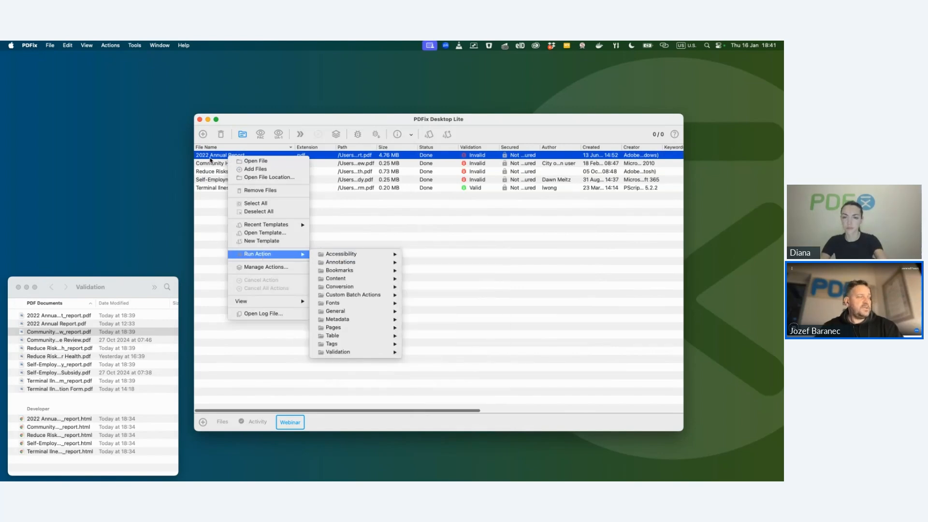
left_click(211, 162)
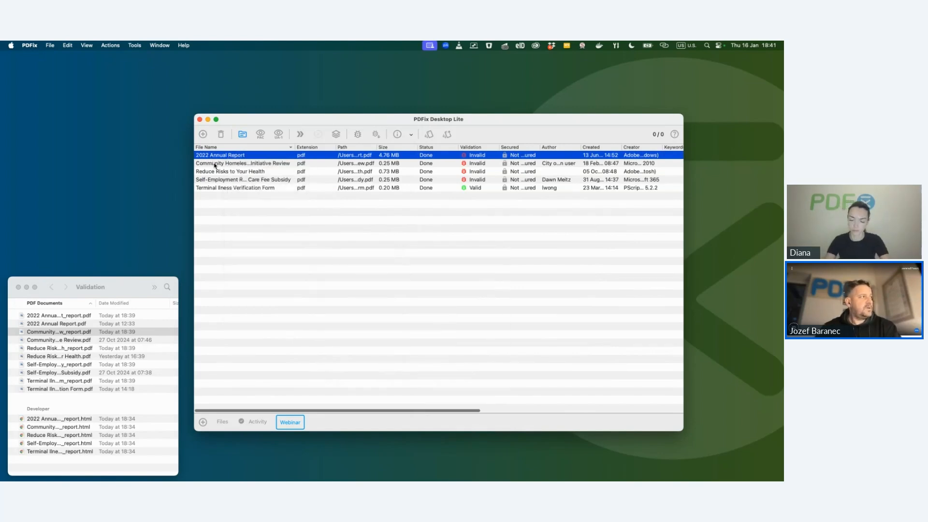
left_click(213, 165, "shift")
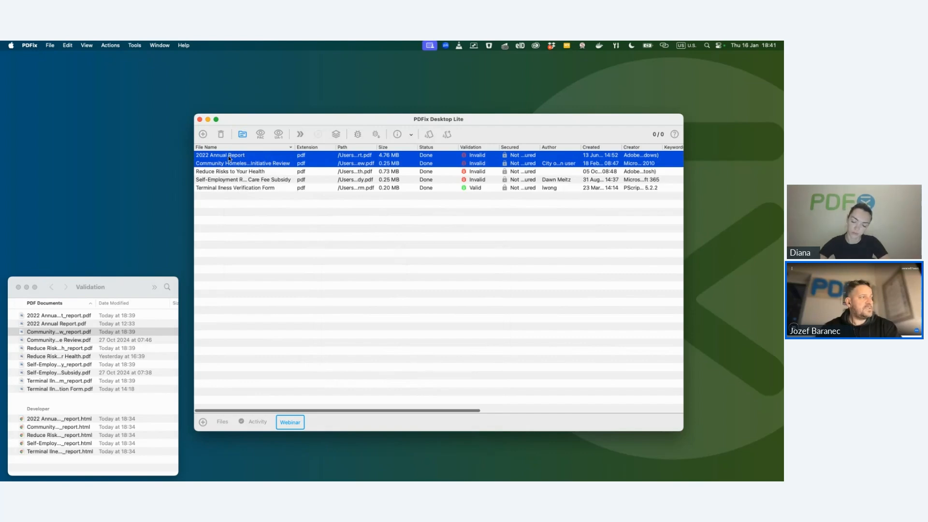
right_click(231, 158)
mouse_move(274, 255)
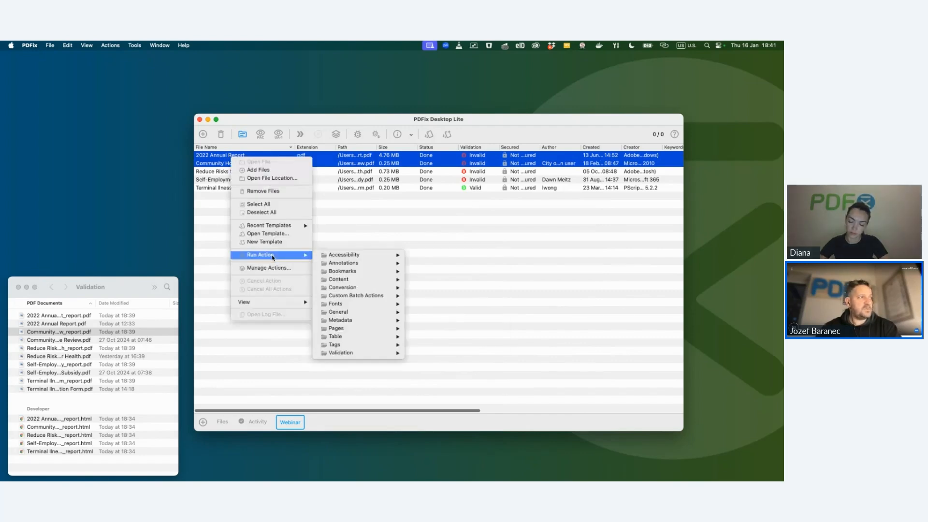
mouse_move(352, 355)
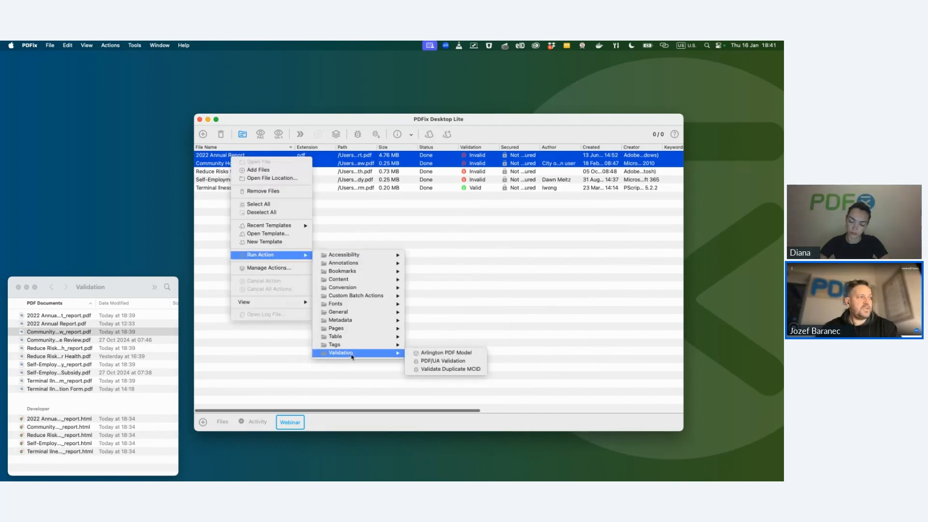
left_click(442, 369)
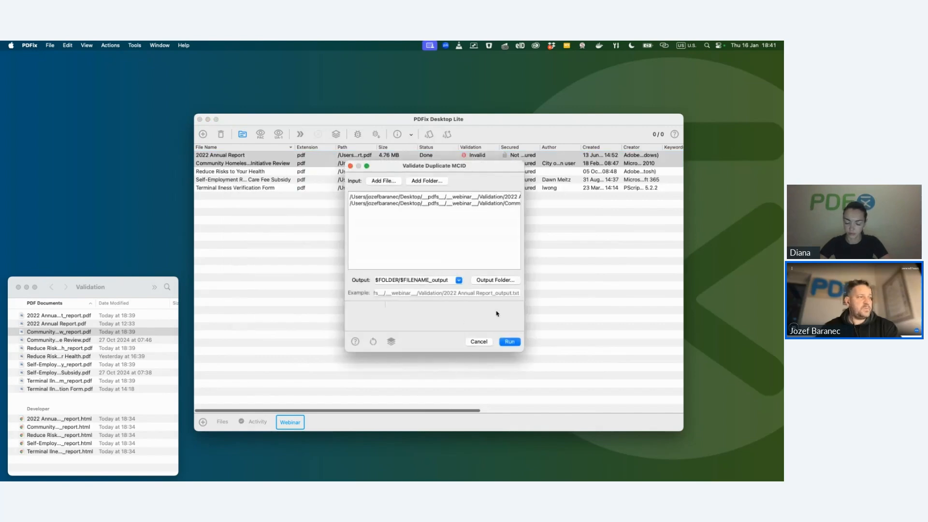
left_click(509, 342)
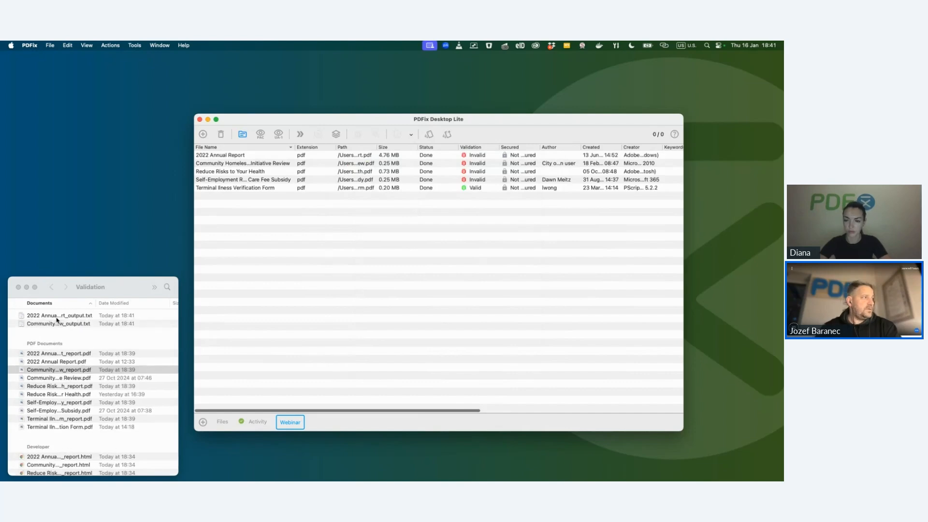
Preview Community Homelessness Prevention Initiative Review_output.txt in Finder and check its duplicate MCID result
left_click(48, 324)
left_click(49, 324)
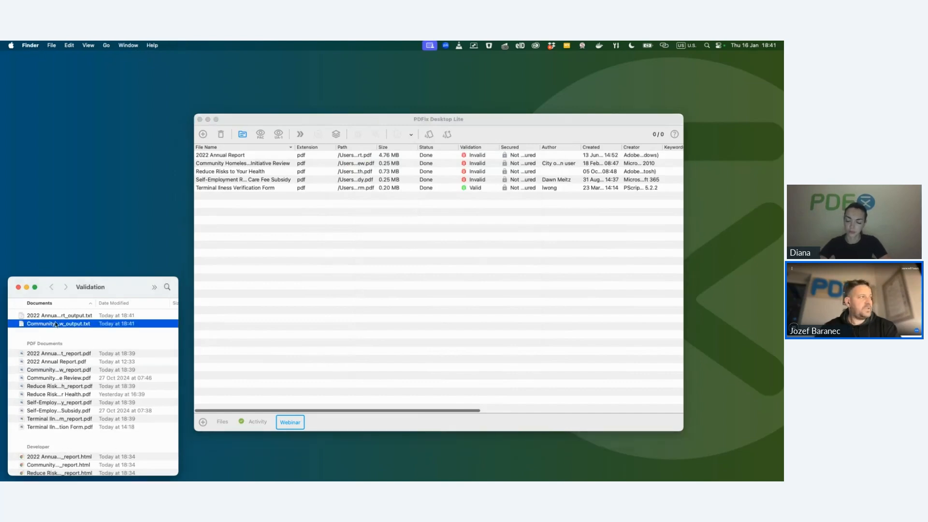
key("space")
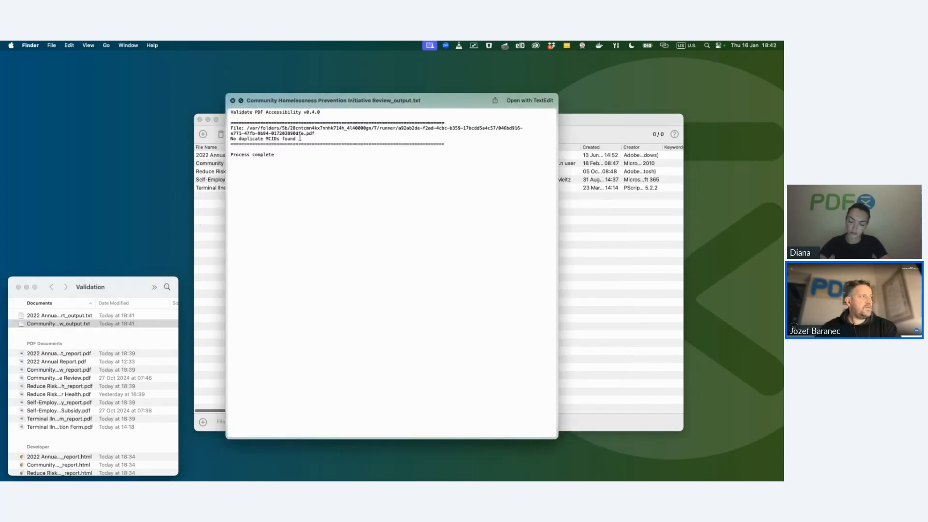
left_click_drag(296, 139, 231, 139)
key("space")
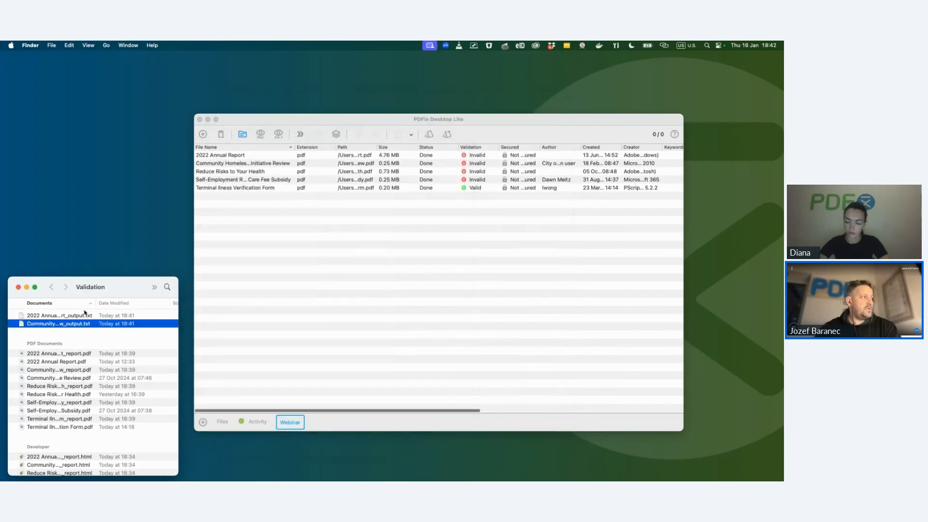
Preview 2022 Annual Report_output.txt in Finder, examine the duplicate MCID details and content text, and close the preview
left_click(84, 314)
key("space")
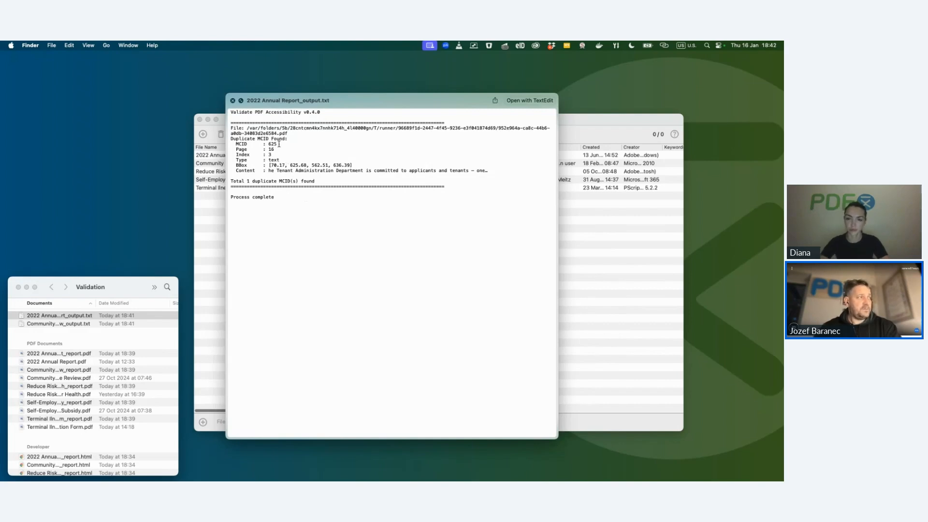
left_click_drag(274, 149, 229, 155)
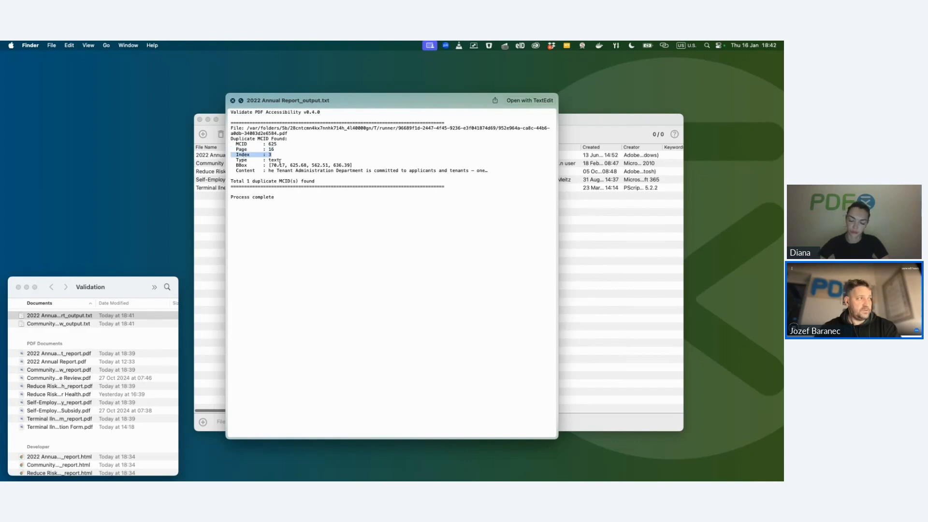
left_click(271, 170)
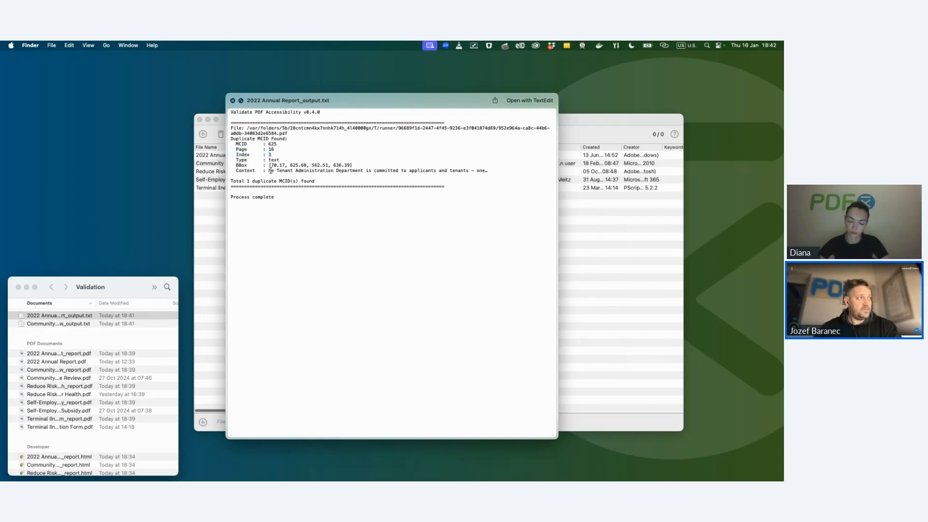
left_click_drag(271, 170, 494, 172)
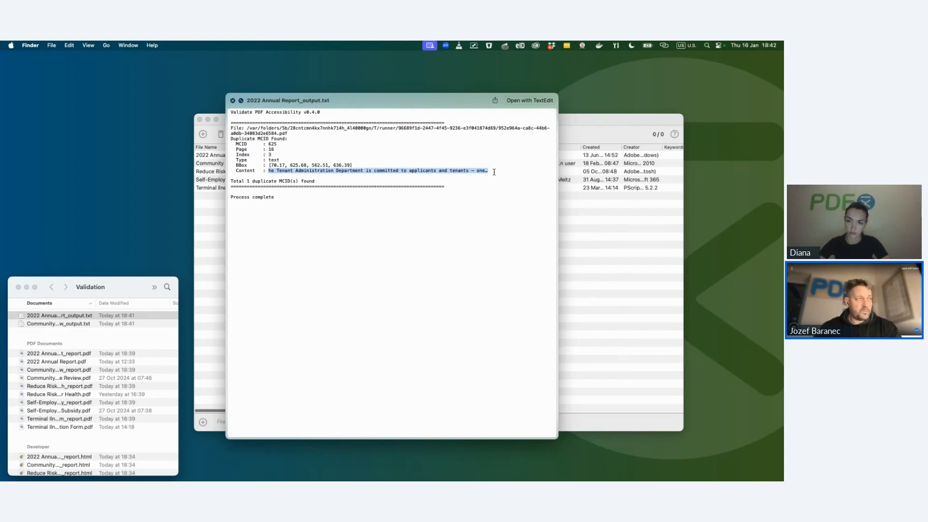
key("space")
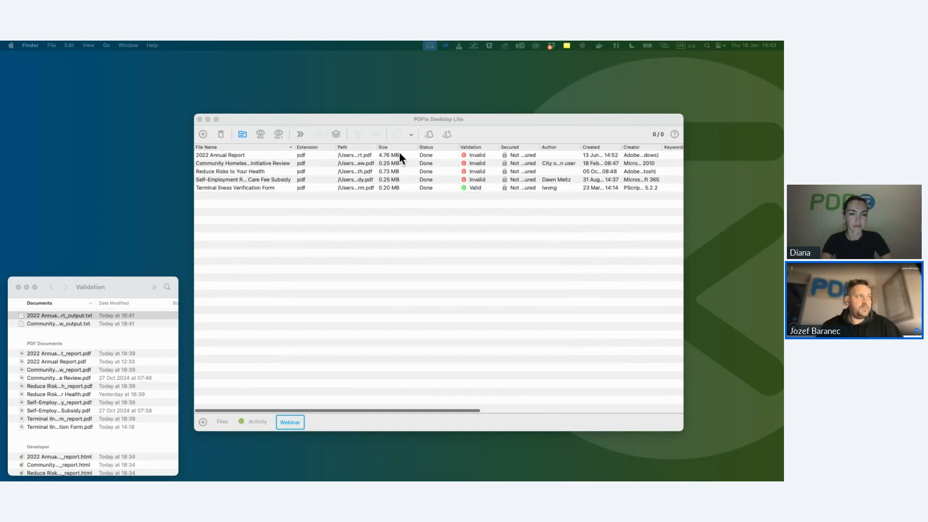
Select 2022 Annual Report and examine the validation profiles it can be checked against
left_click(325, 155)
left_click(373, 136)
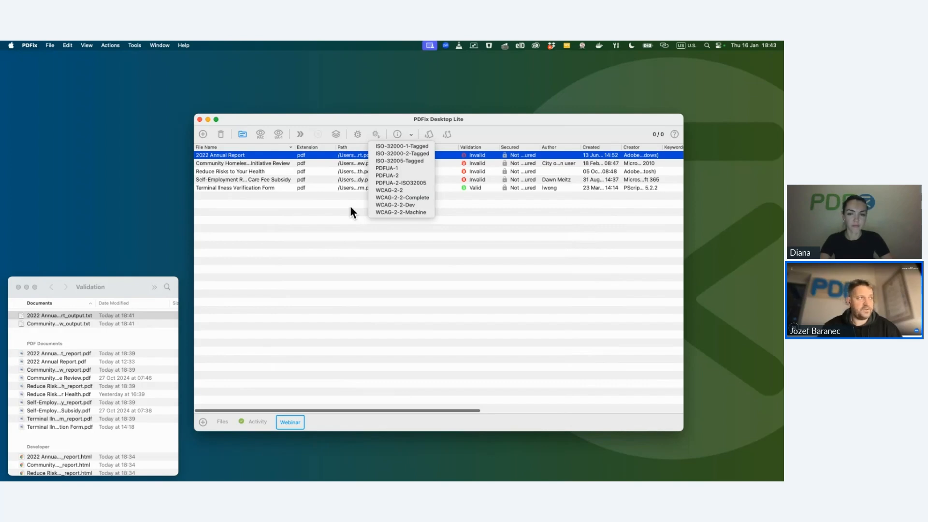
left_click(398, 168)
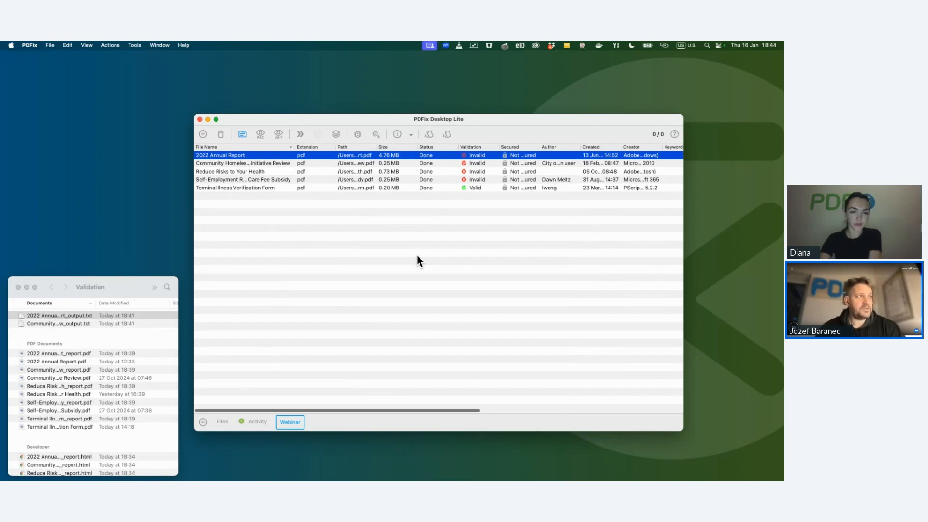
Open the Delete Tags action for 2022 Annual Report and examine its tag options, keeping Empty tags without content
right_click(318, 156)
mouse_move(363, 254)
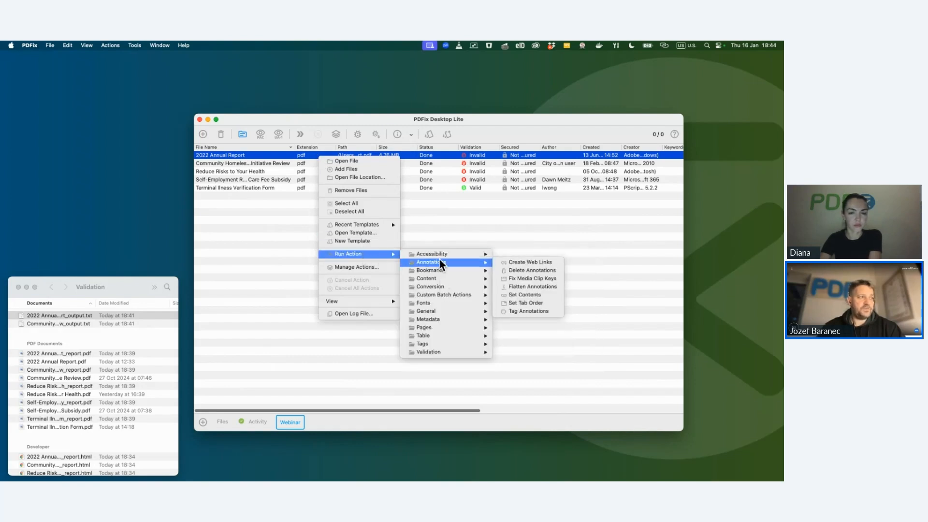
mouse_move(437, 342)
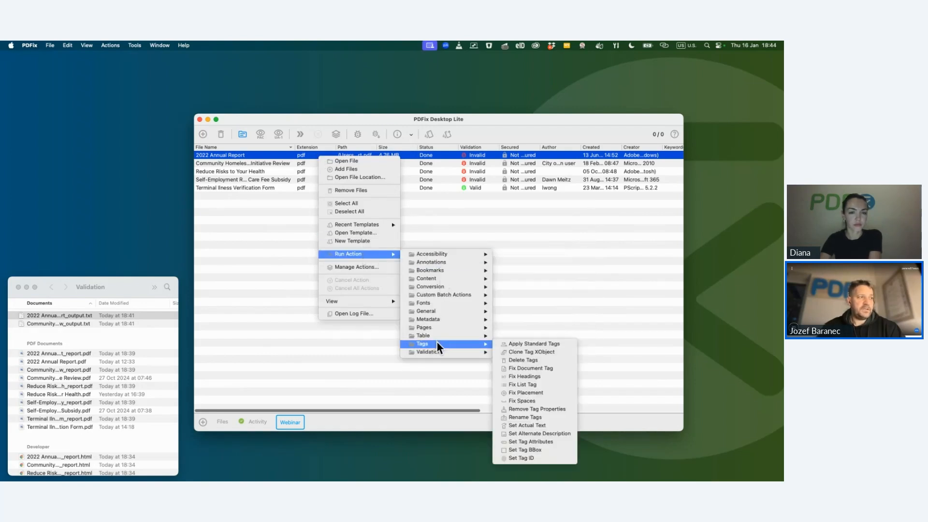
left_click(534, 359)
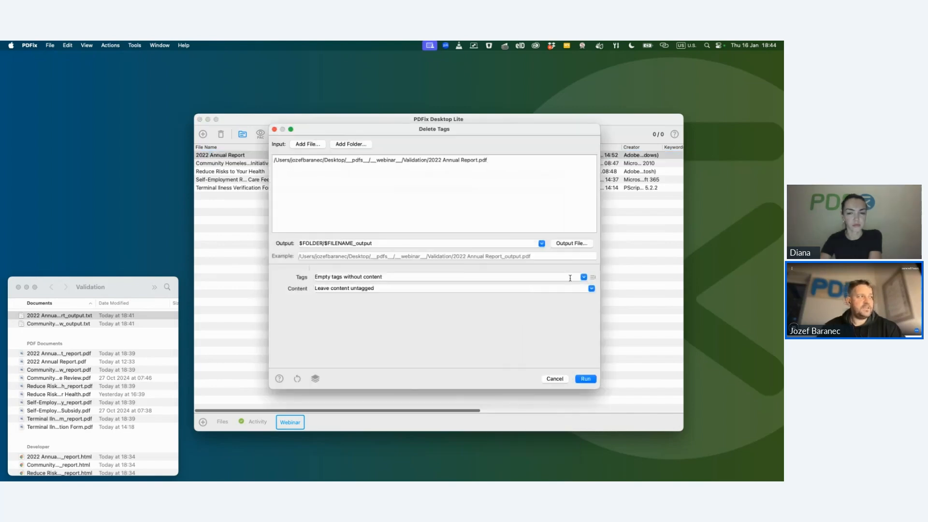
left_click(584, 276)
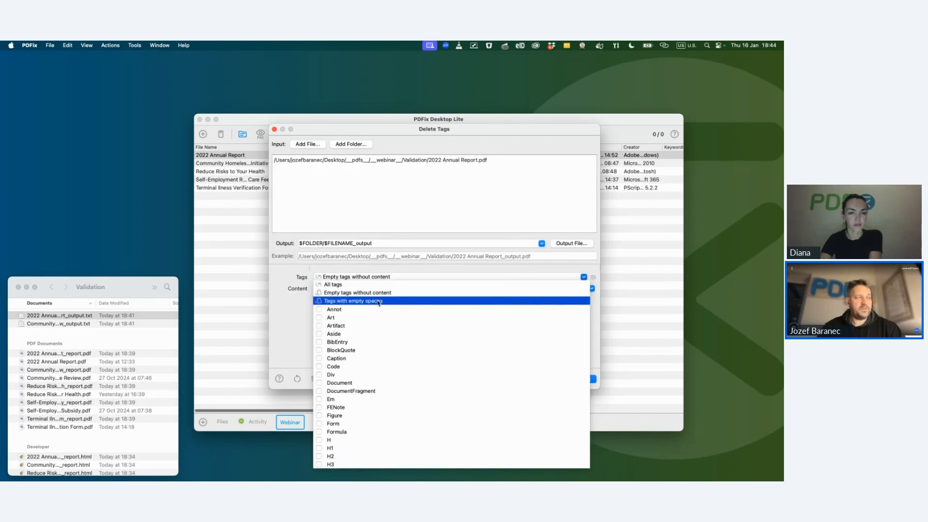
mouse_move(378, 303)
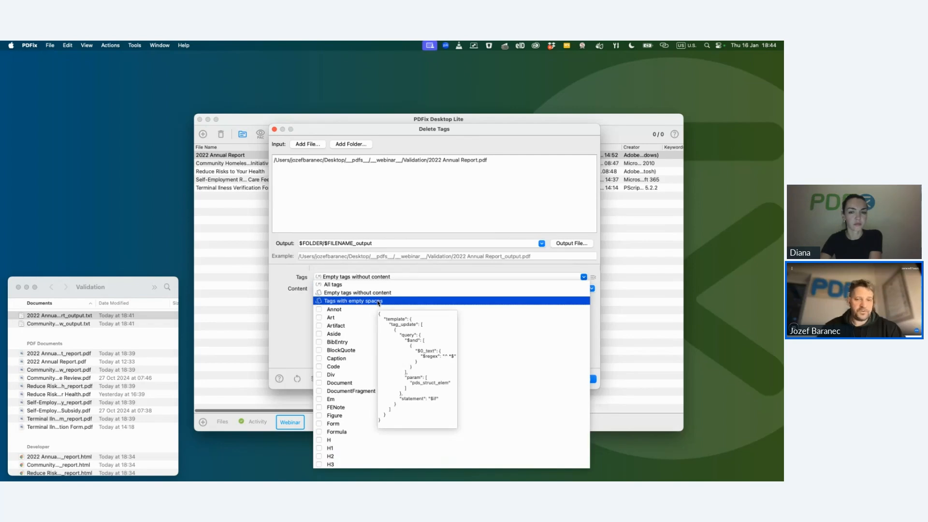
left_click(292, 315)
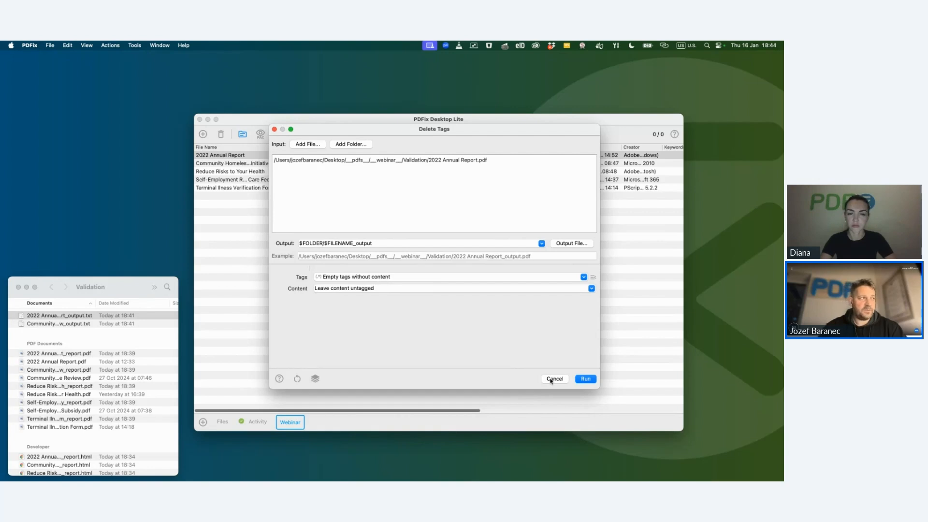
Set the content handling to Artifact content and run Delete Tags on 2022 Annual Report with the default output name
left_click(587, 380)
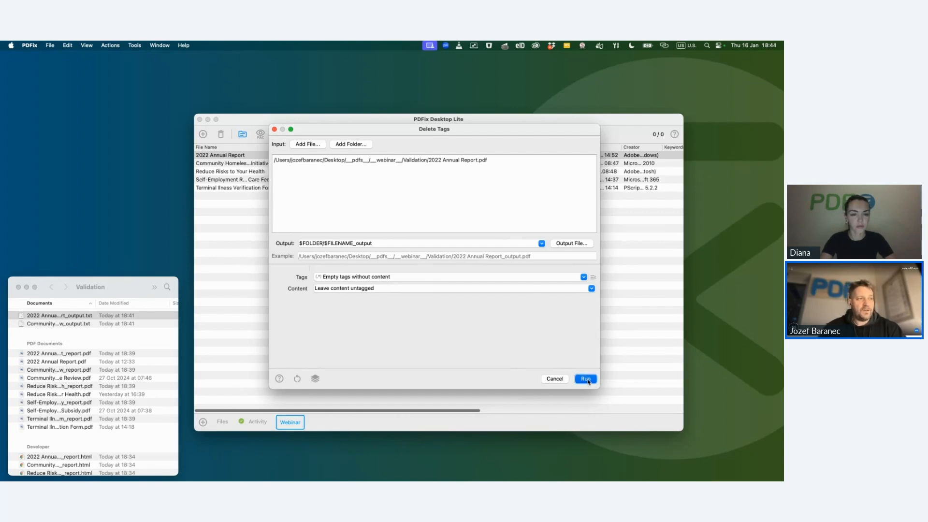
left_click(590, 289)
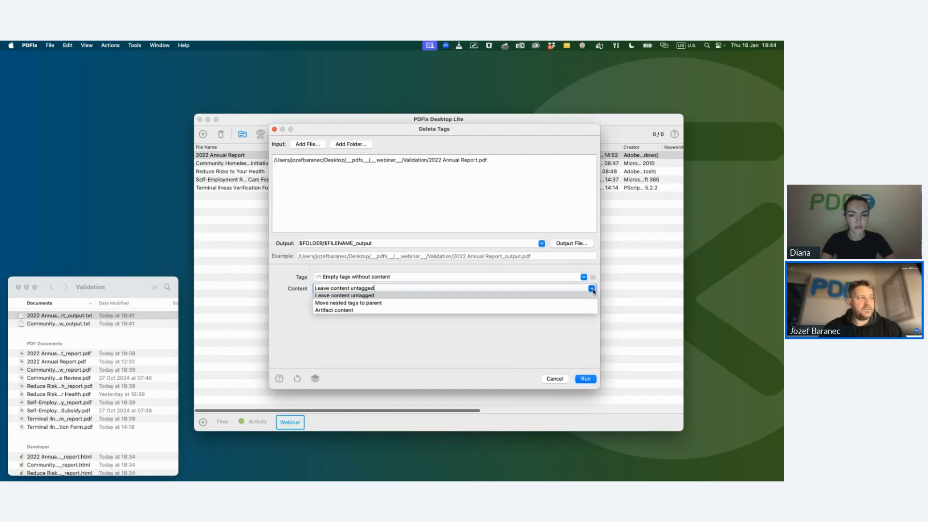
left_click(565, 309)
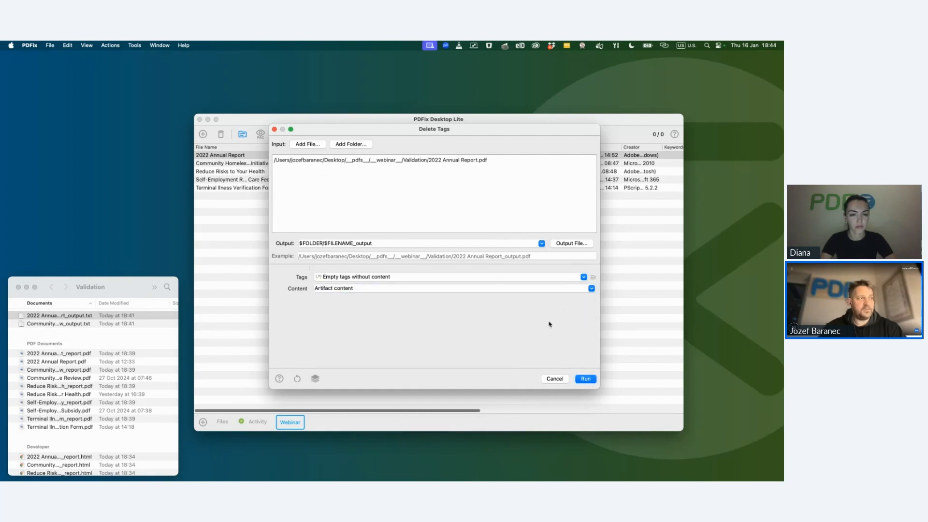
left_click(585, 379)
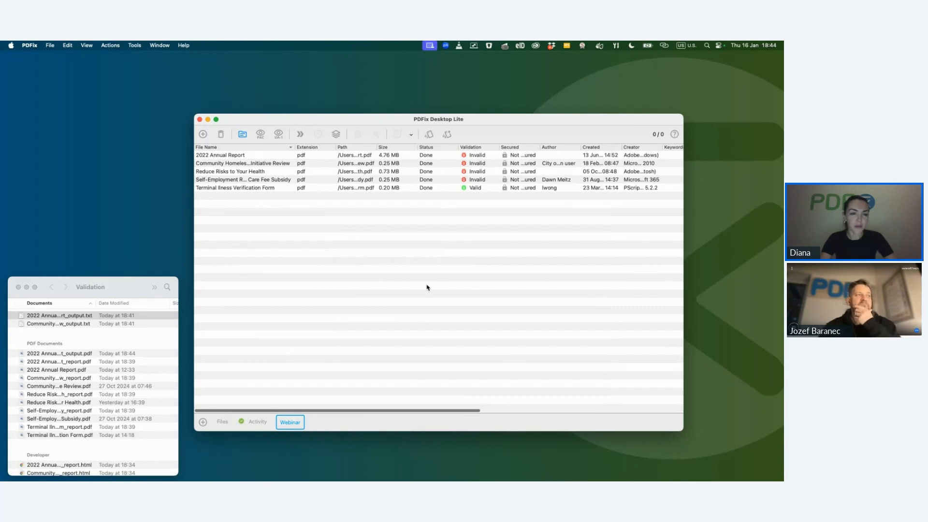
Open the 2022 Annual Report document and examine the validation profiles available in its editor window
scroll(427, 288, "right", 1)
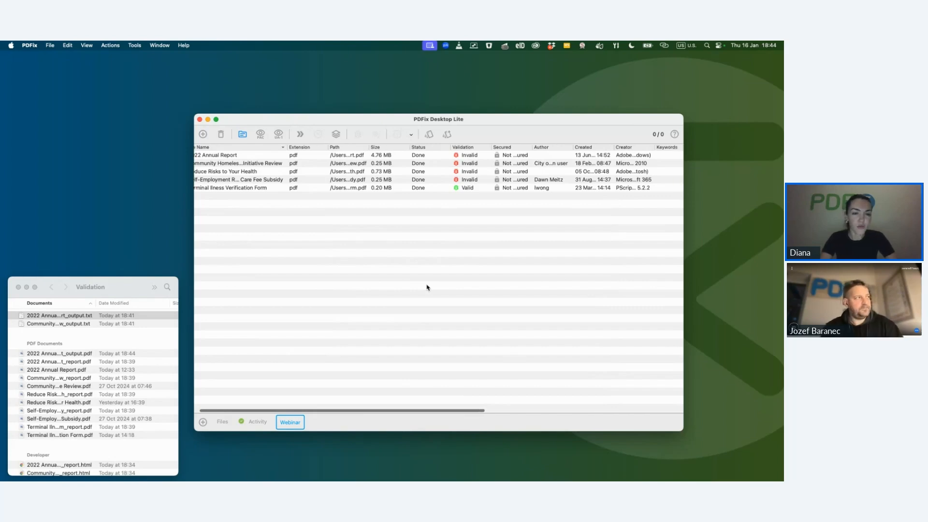
scroll(427, 288, "left", 1)
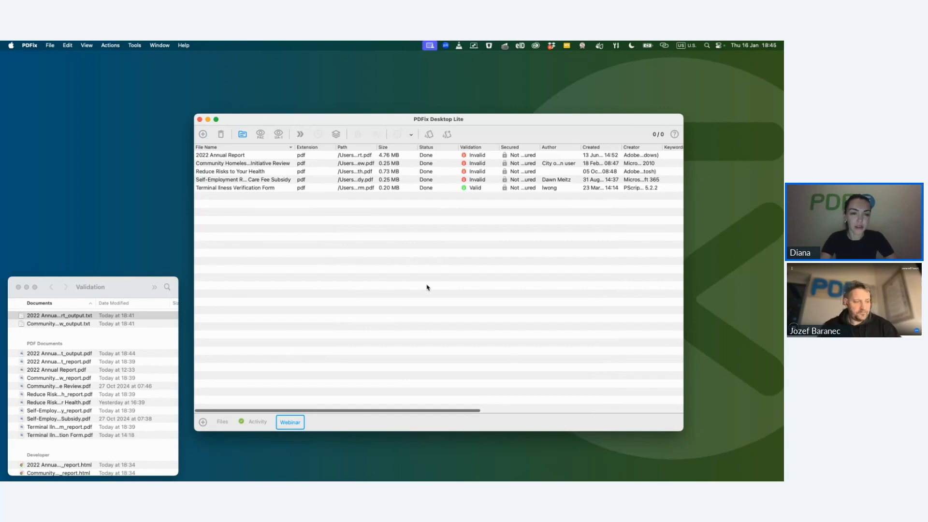
double_click(272, 156)
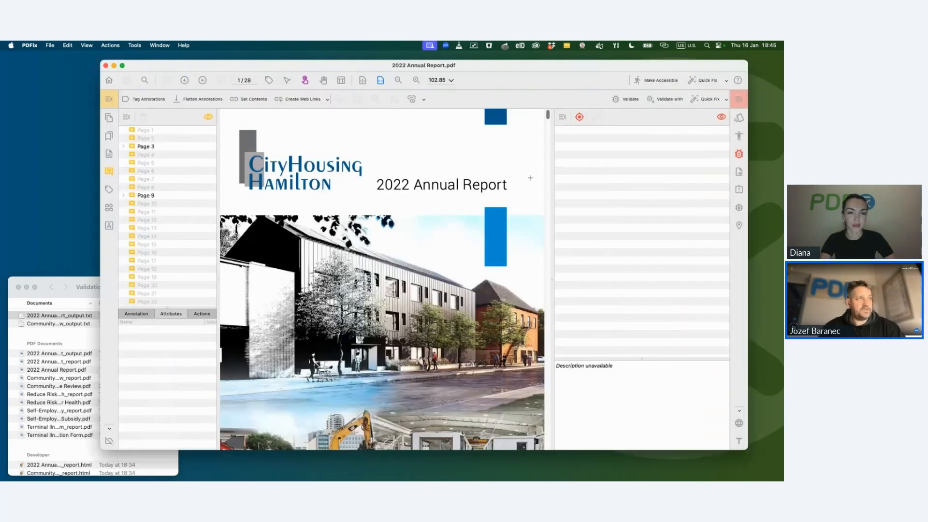
left_click(671, 101)
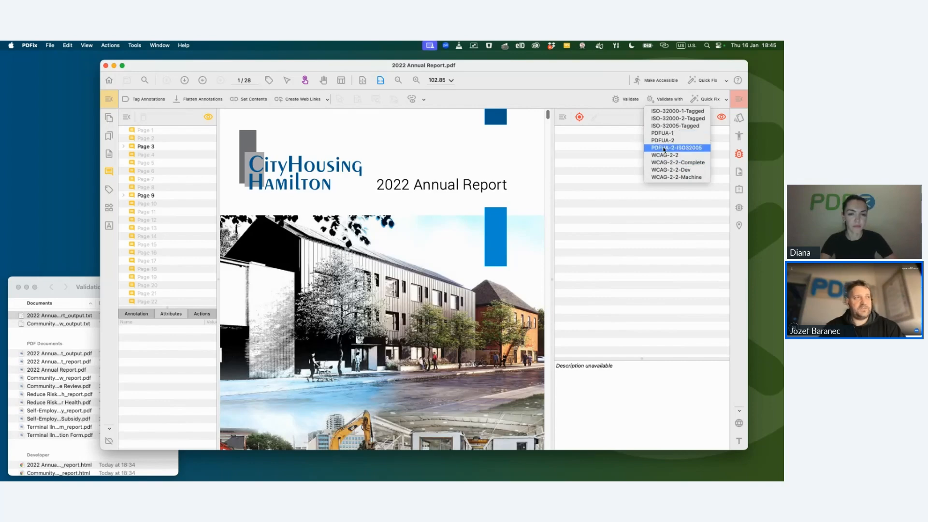
left_click(664, 149)
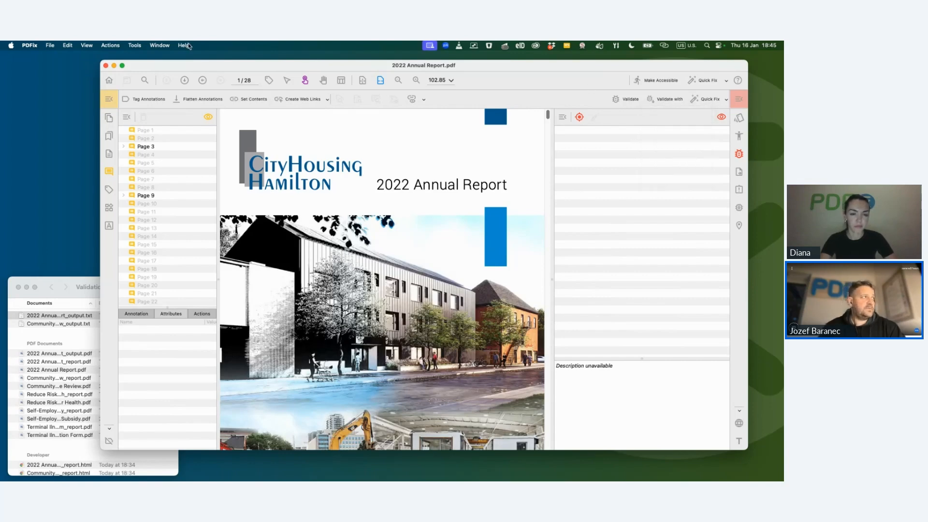
Open the Validation Profiles reference, widen the Command column, and examine the PDFUA-1 rules and their fix commands
left_click(186, 46)
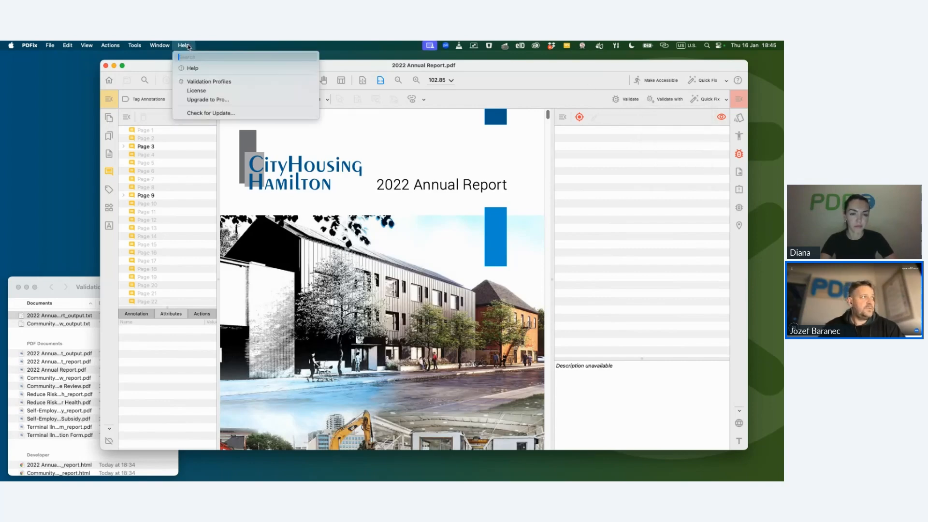
left_click(200, 82)
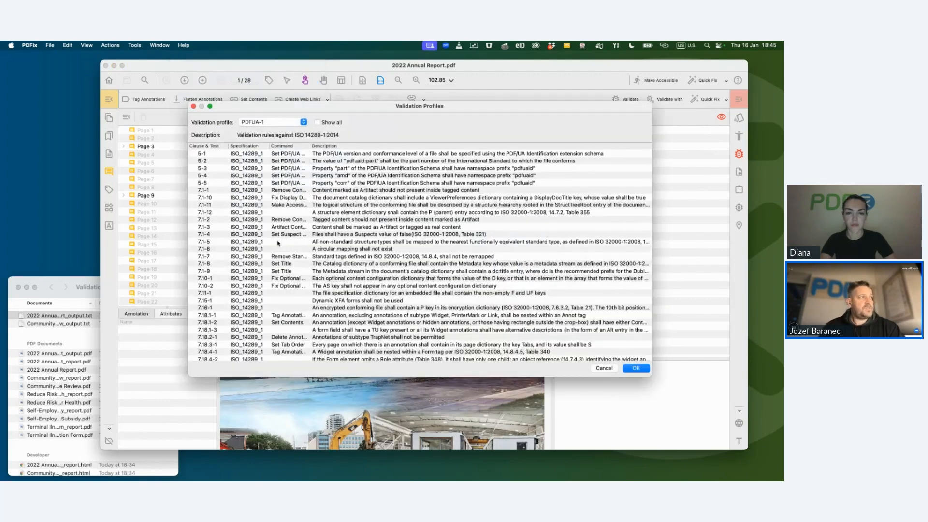
left_click_drag(311, 146, 351, 147)
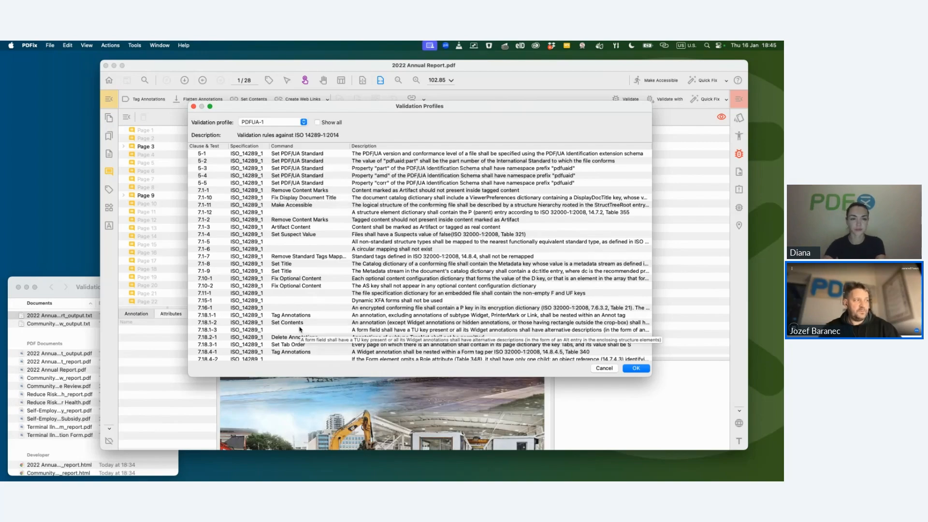
scroll(300, 330, "down", 15)
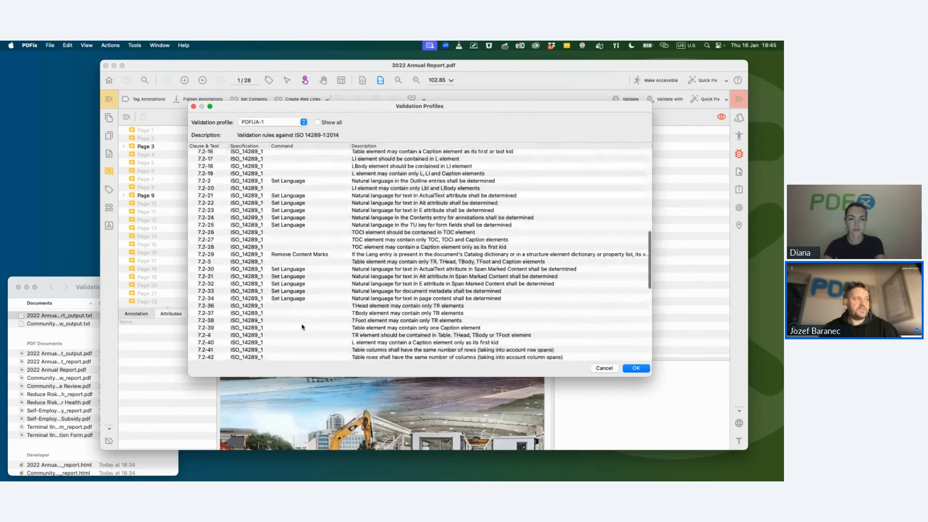
scroll(304, 327, "down", 15)
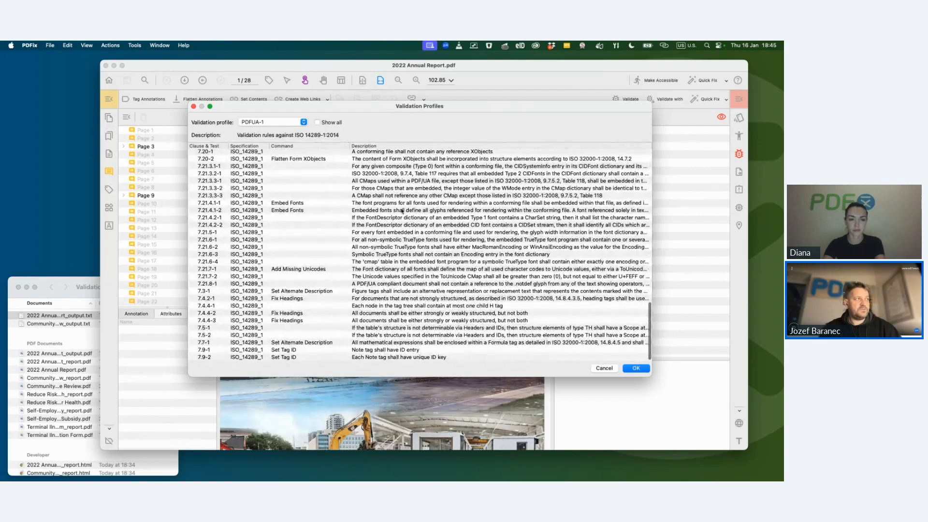
View the WCAG-2-2-Complete rules, return to the PDFUA-1 rules, and close the Validation Profiles reference
left_click(295, 123)
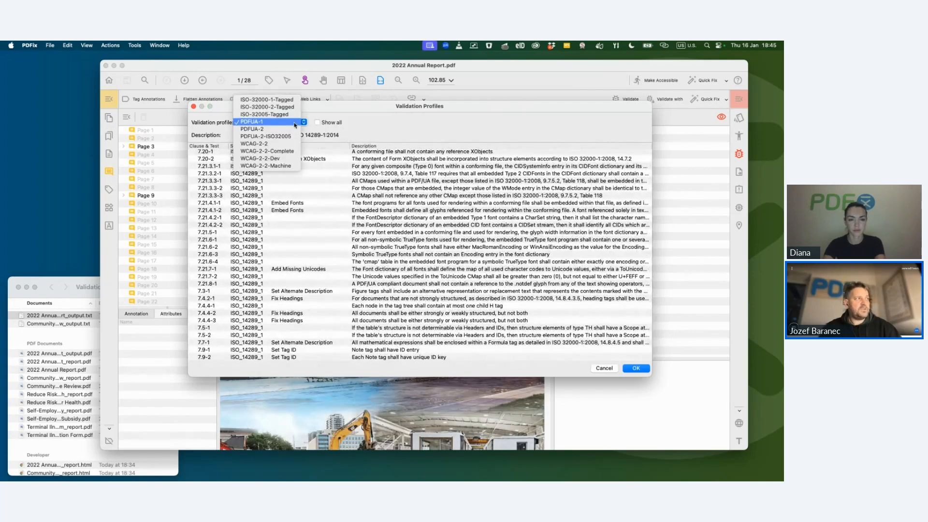
left_click(285, 153)
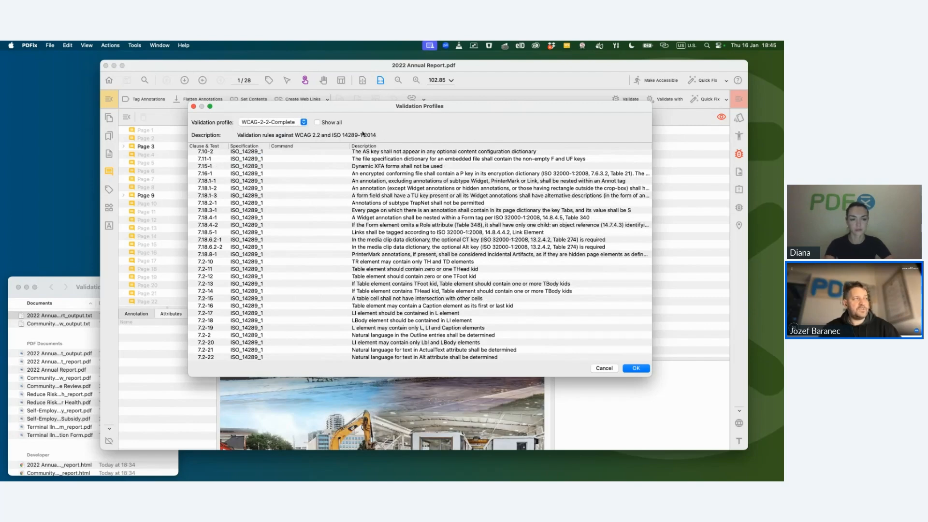
left_click(300, 124)
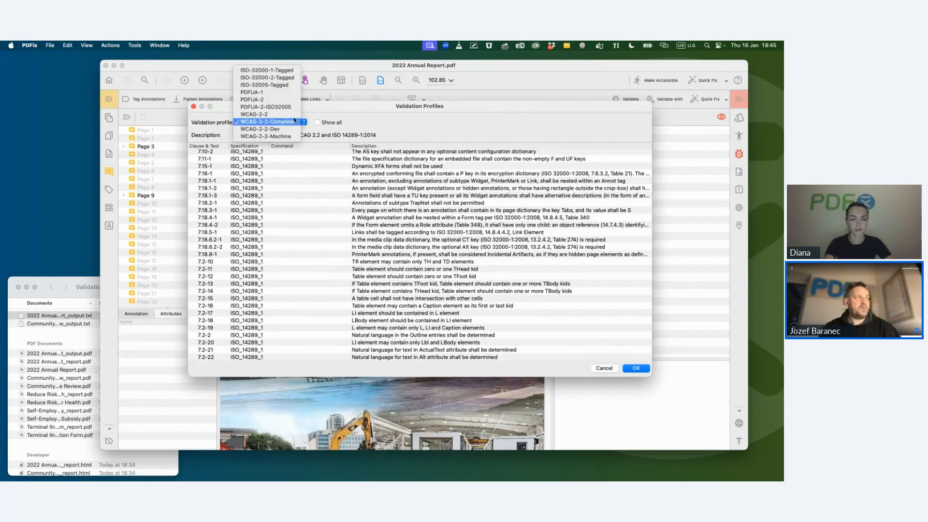
left_click(285, 92)
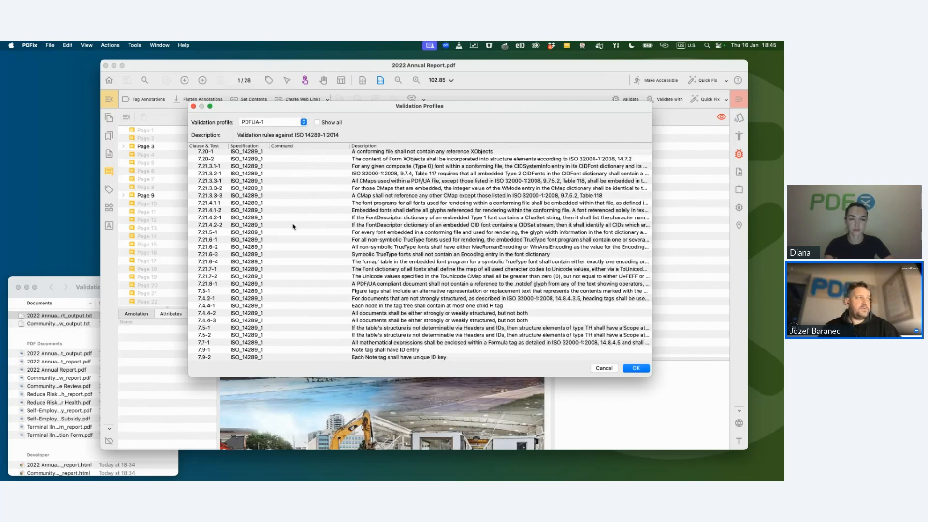
scroll(293, 226, "up", 10)
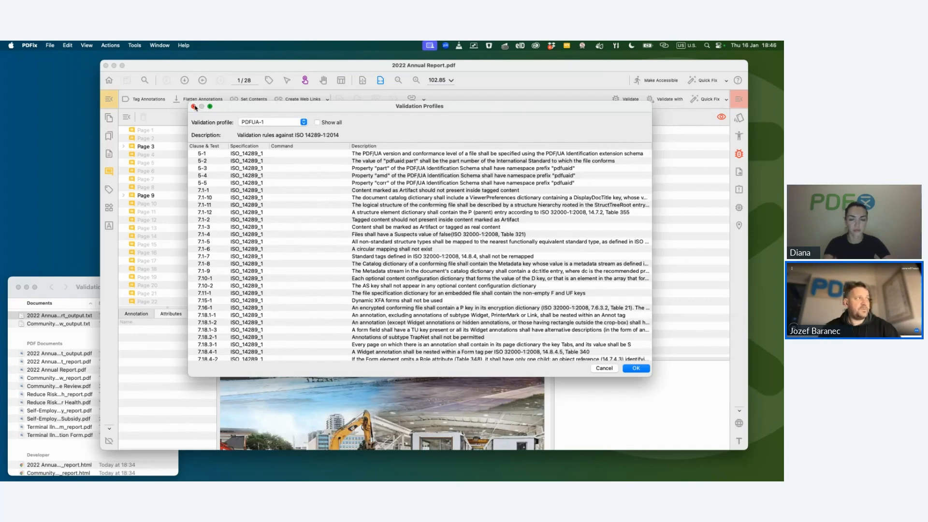
left_click(183, 45)
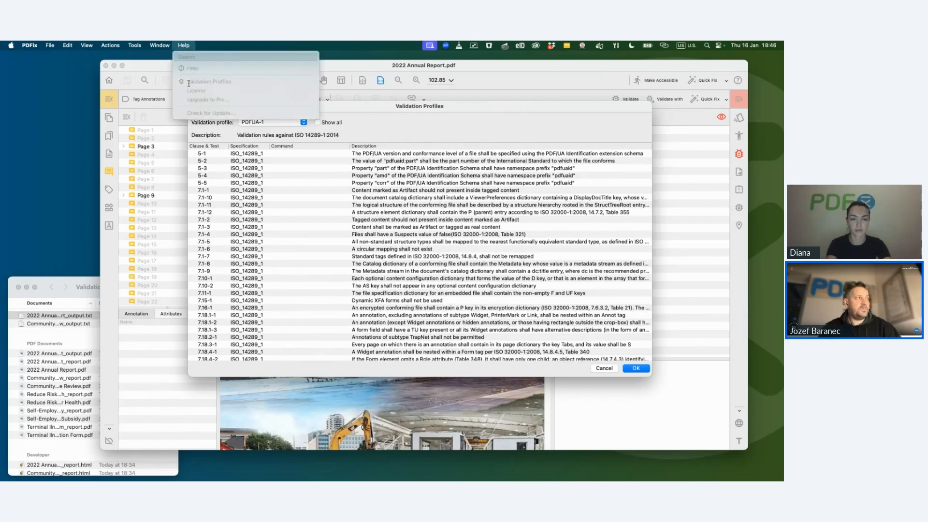
left_click(354, 108)
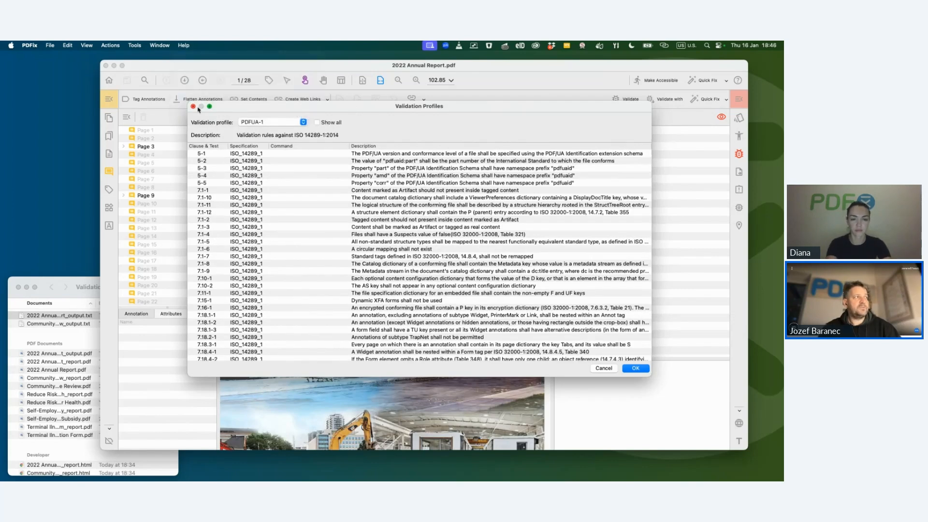
left_click(193, 107)
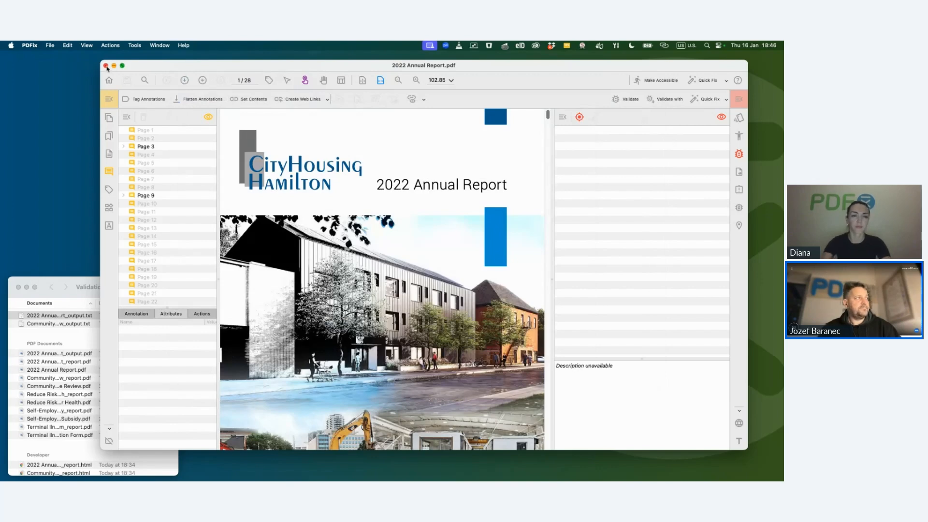
Close the 2022 Annual Report document and switch to the Files list
left_click(106, 66)
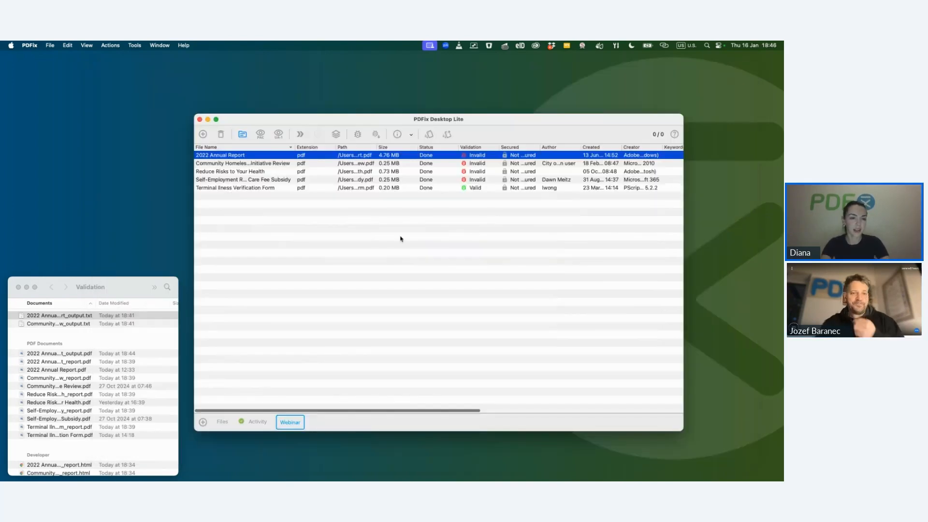
left_click(221, 423)
left_click(220, 423)
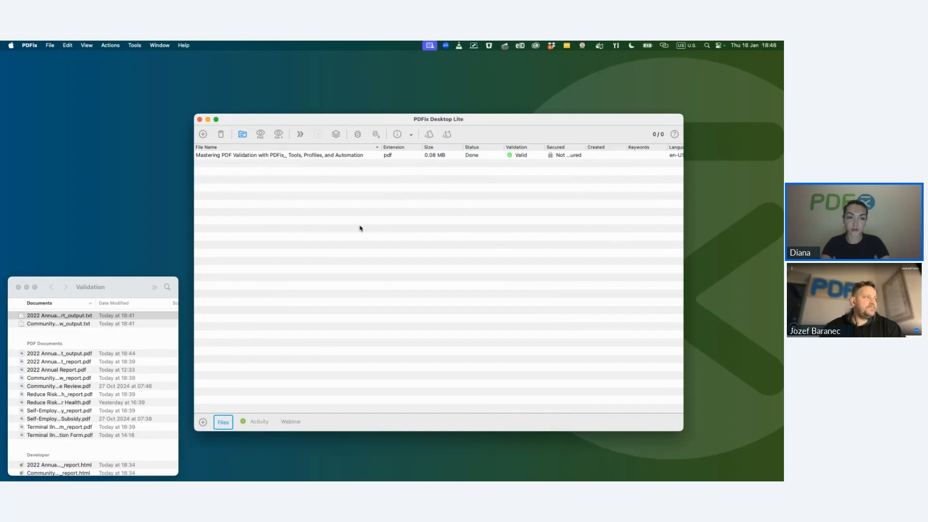